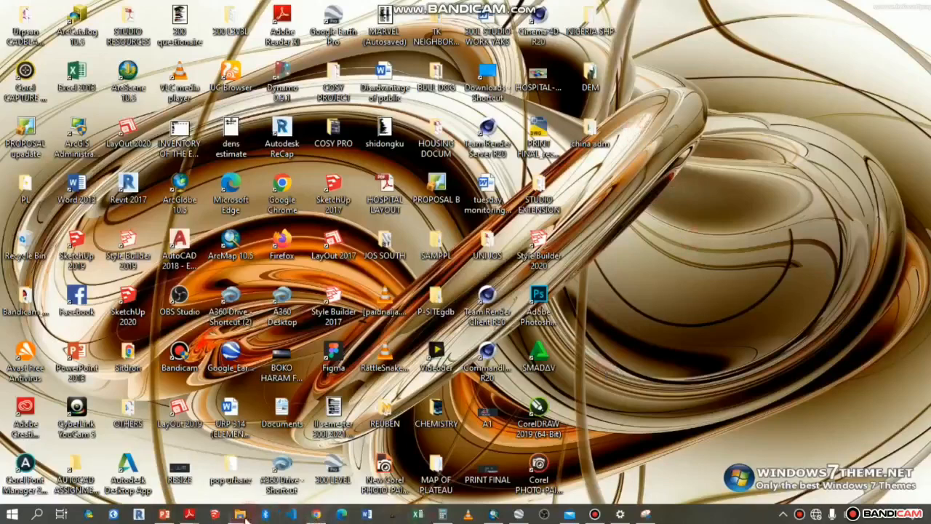
Step: Copy the CHN_adm archive from the WORLD SHAPEFILE folder and minimise the folder window
mouse_move(240, 514)
mouse_move(294, 481)
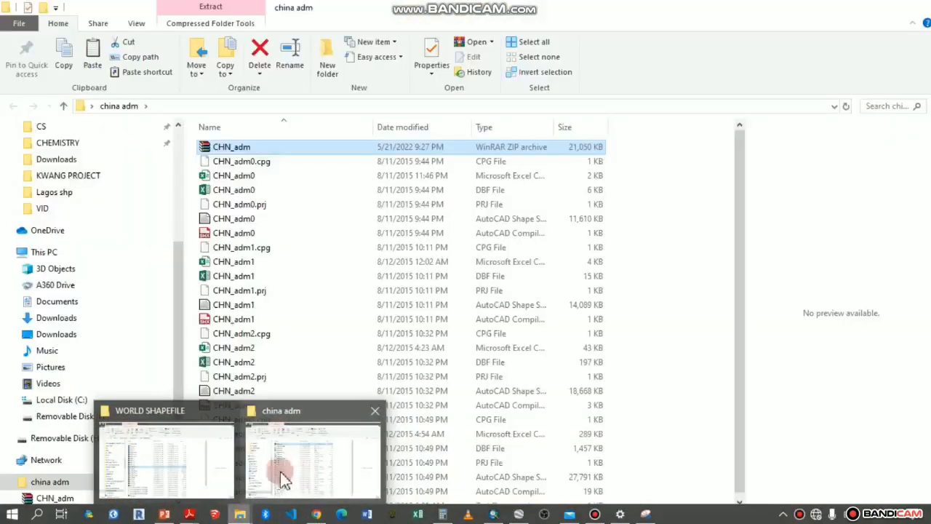
click(208, 469)
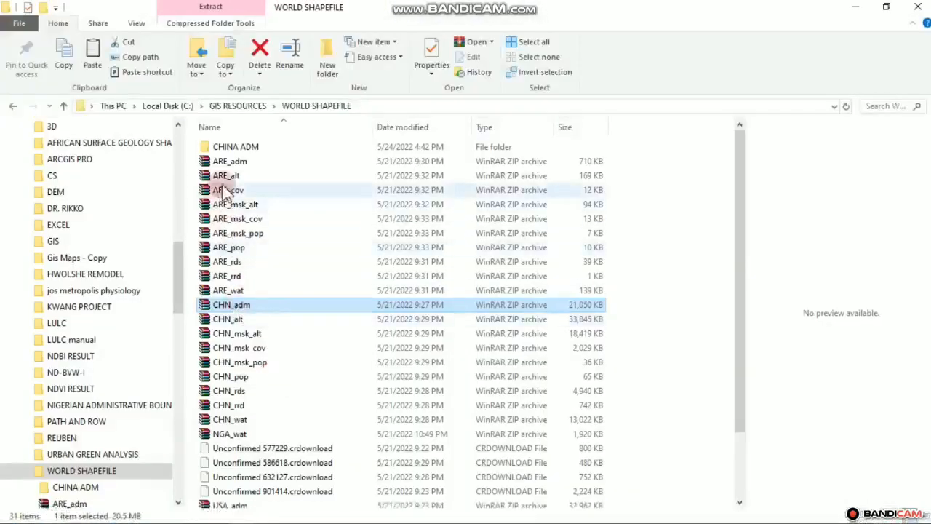
right_click(254, 310)
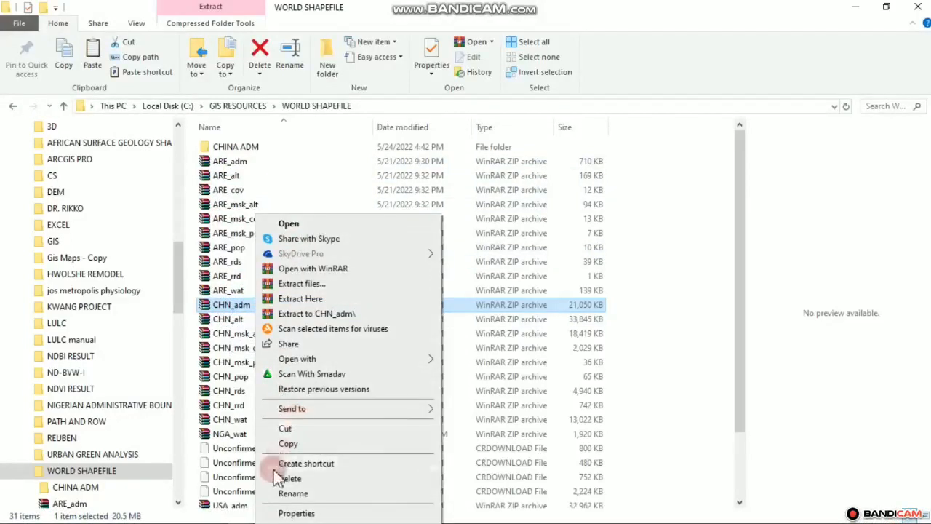
click(294, 445)
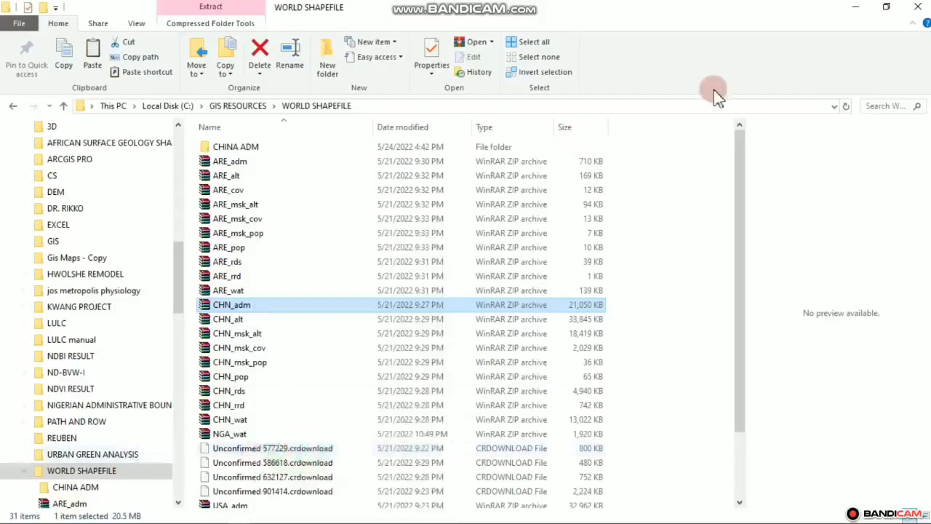
click(860, 13)
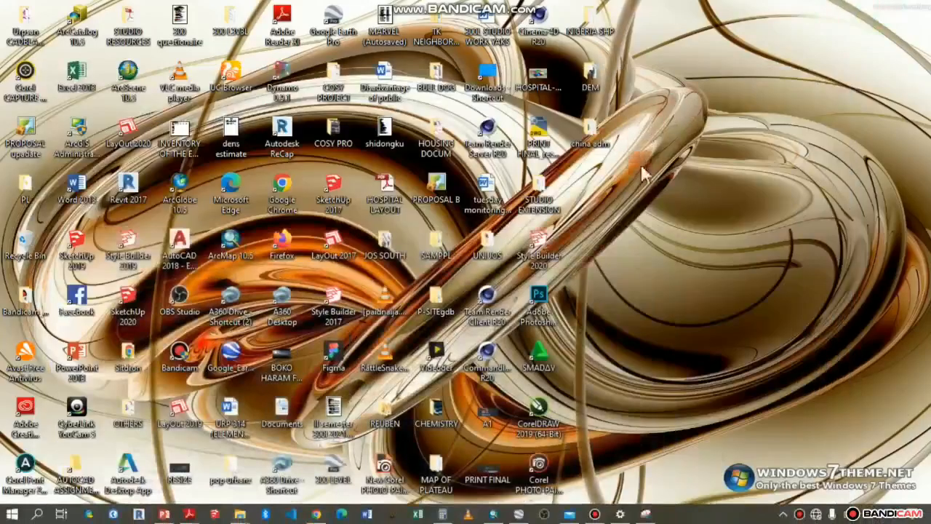
Step: Create a new folder on the desktop named CHINA ADMIN
right_click(685, 87)
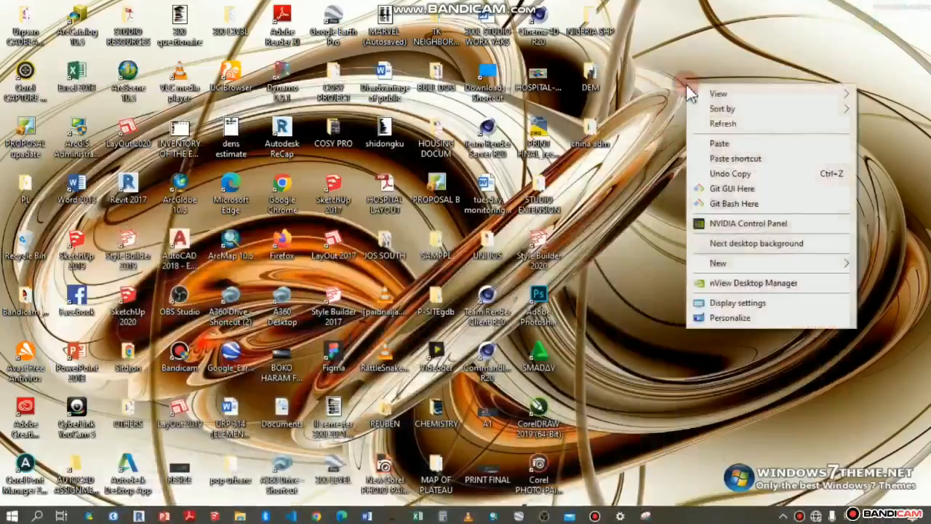
click(737, 263)
click(544, 264)
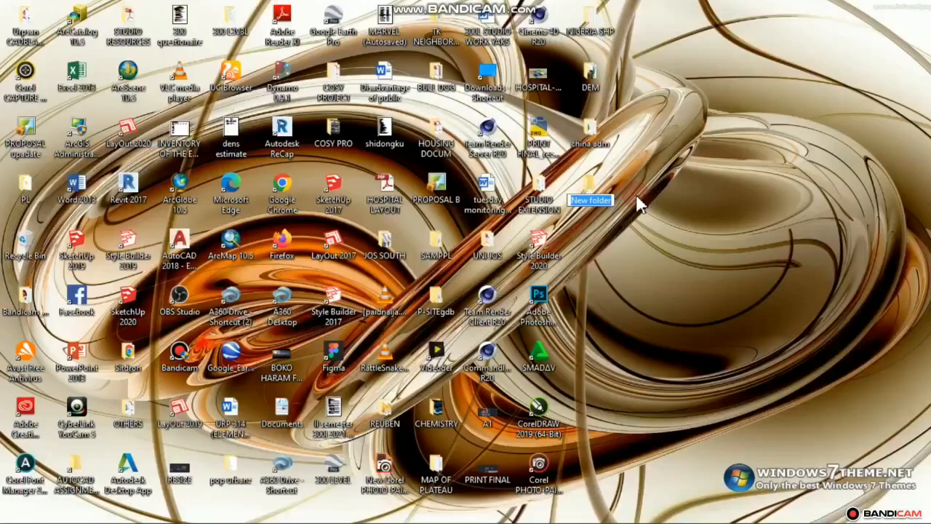
text(CH)
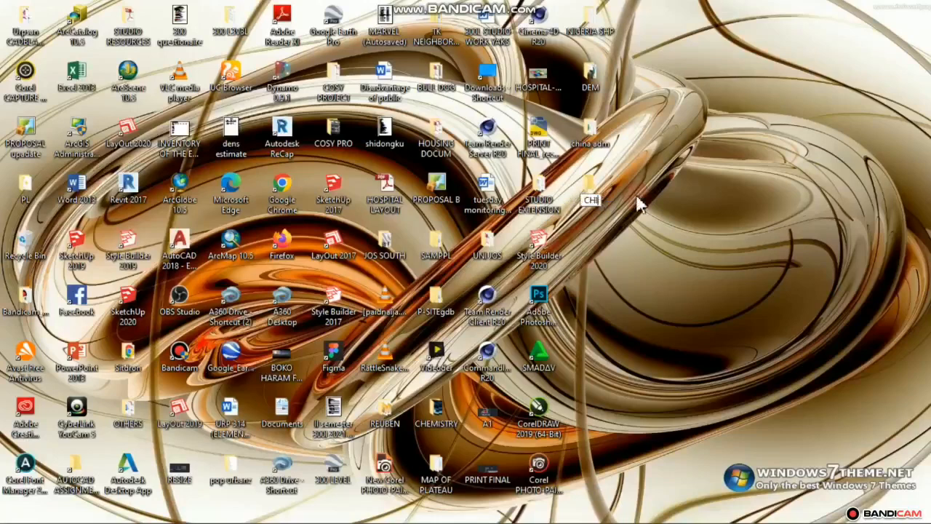
text(INA A)
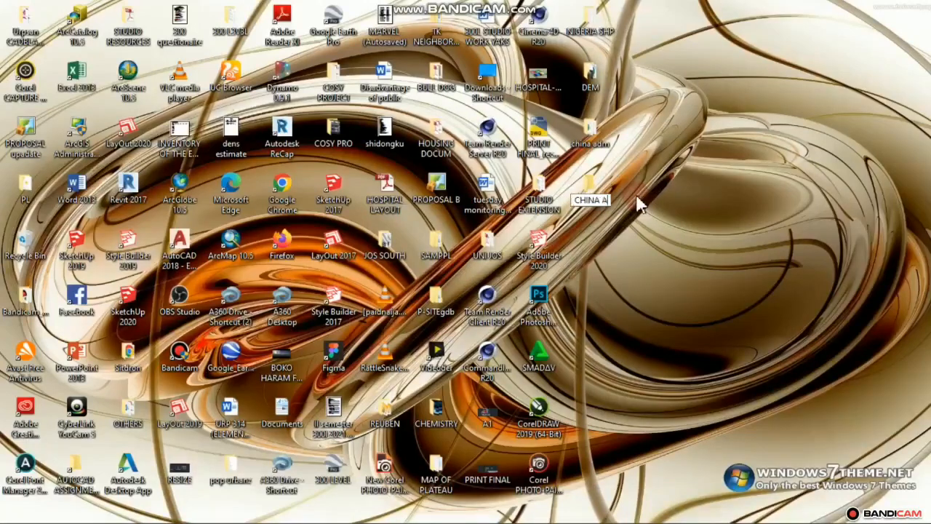
text(DMIN)
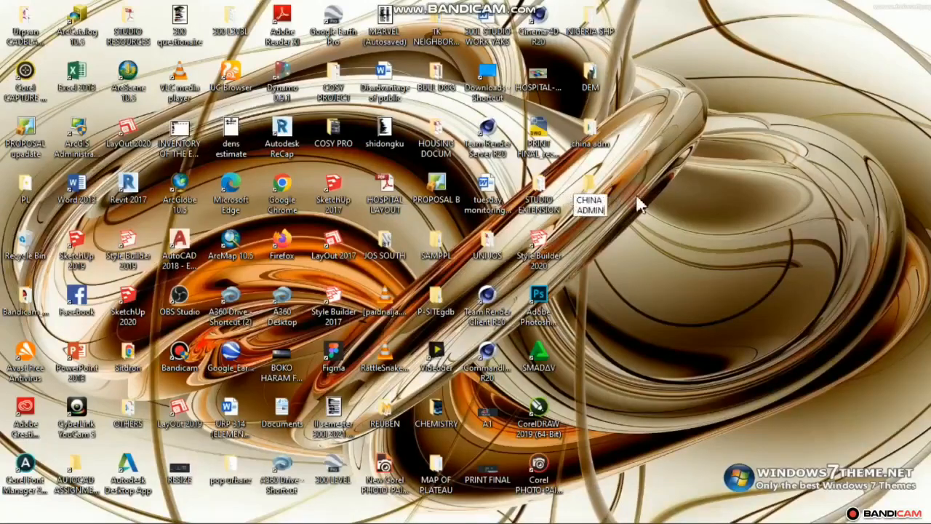
click(639, 206)
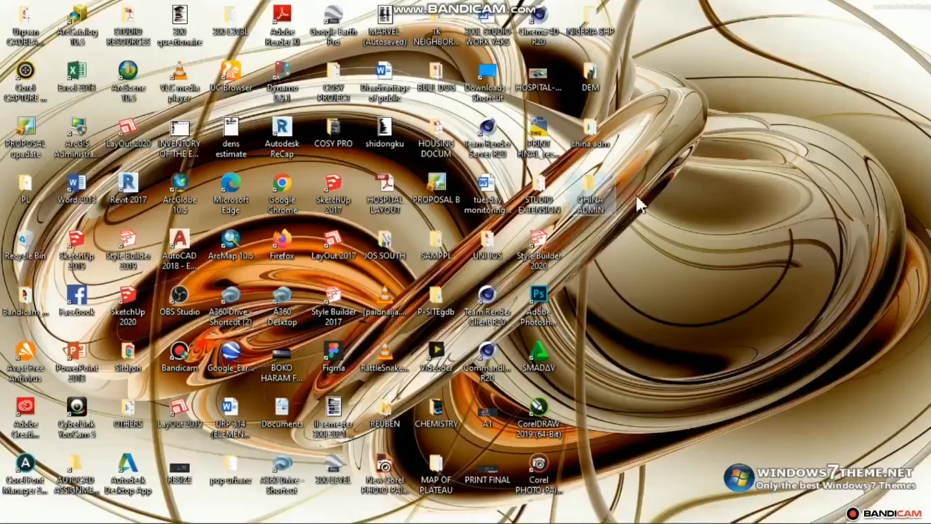
Step: Open the CHINA ADMIN folder maximised and paste the copied CHN_adm archive into it
click(609, 199)
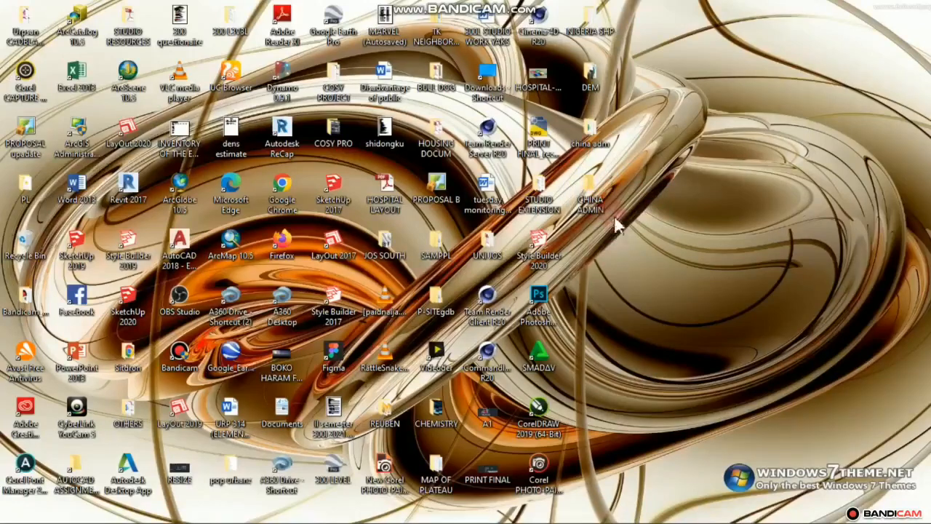
click(591, 195)
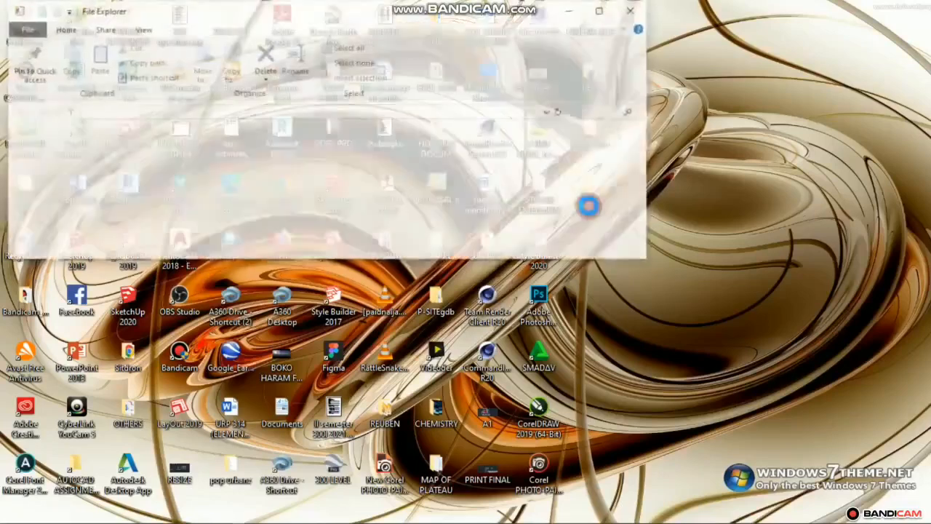
click(602, 10)
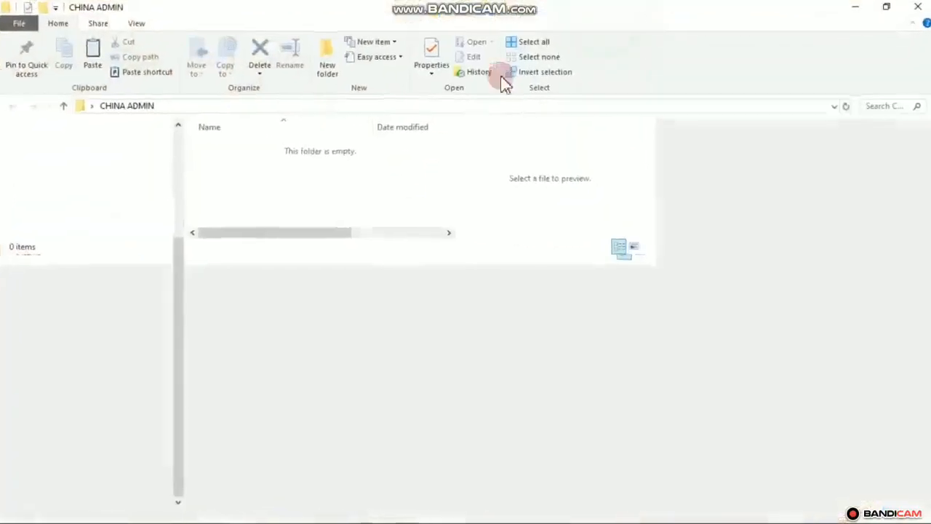
right_click(294, 193)
click(325, 288)
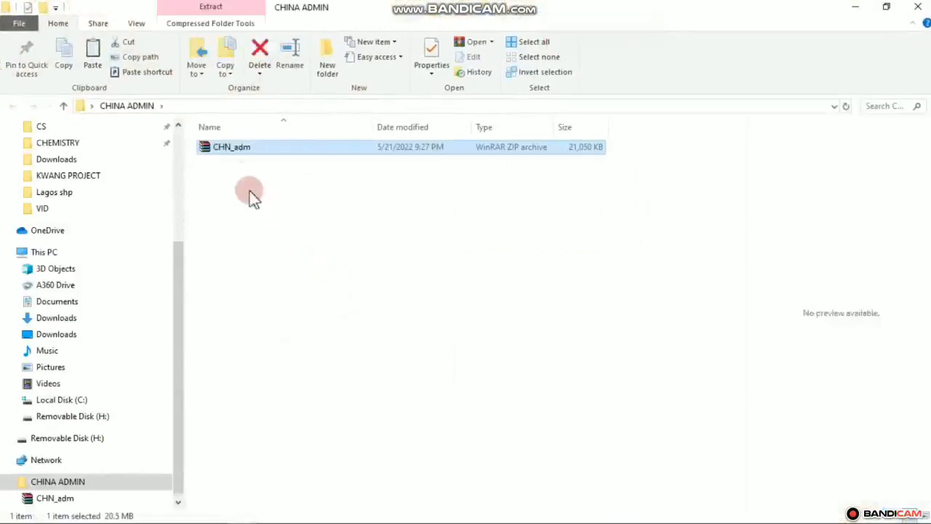
Step: Extract the CHN_adm archive directly into the CHINA ADMIN folder and minimise the folder window
right_click(269, 151)
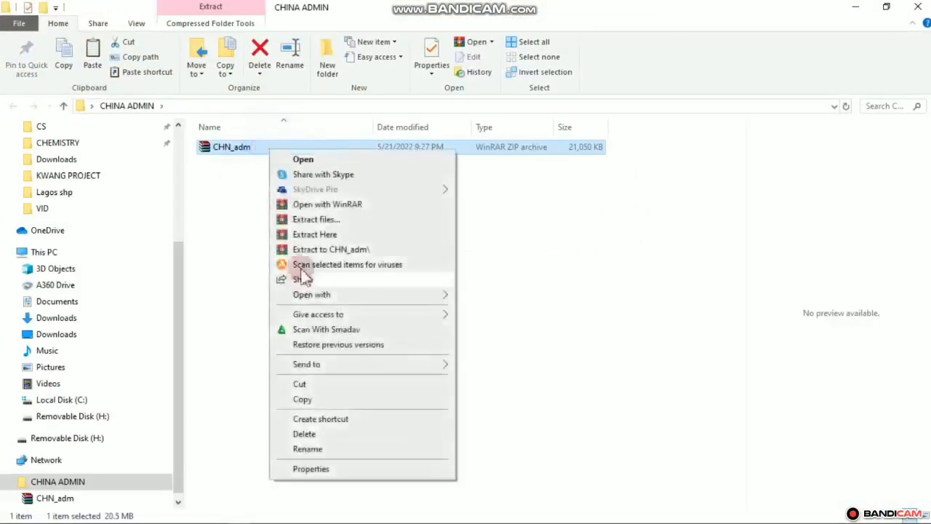
click(312, 234)
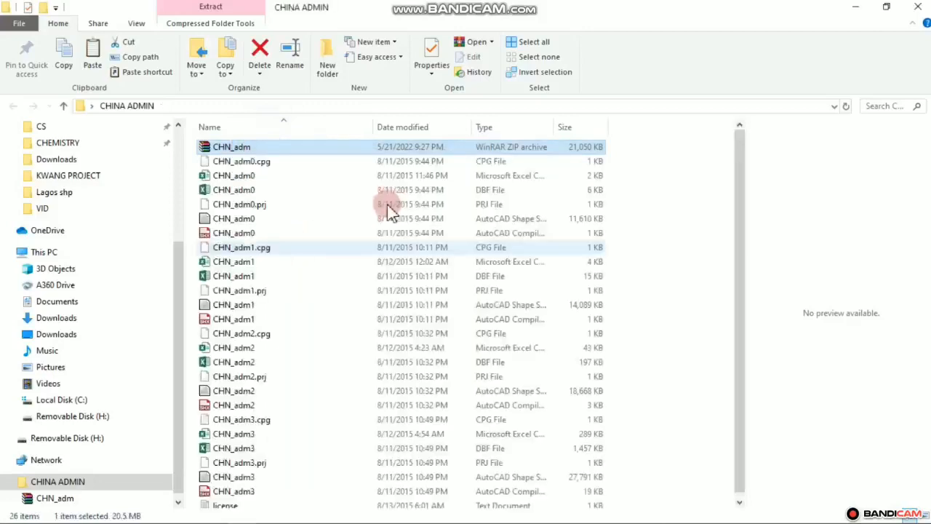
click(856, 9)
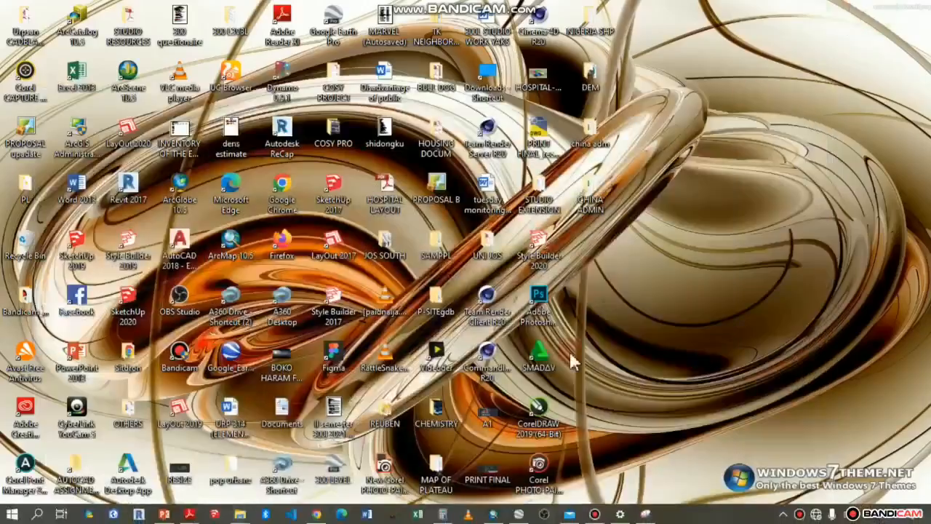
Step: Switch to ArcMap and set both the map and display units of the Layers data frame to Kilometers
click(493, 515)
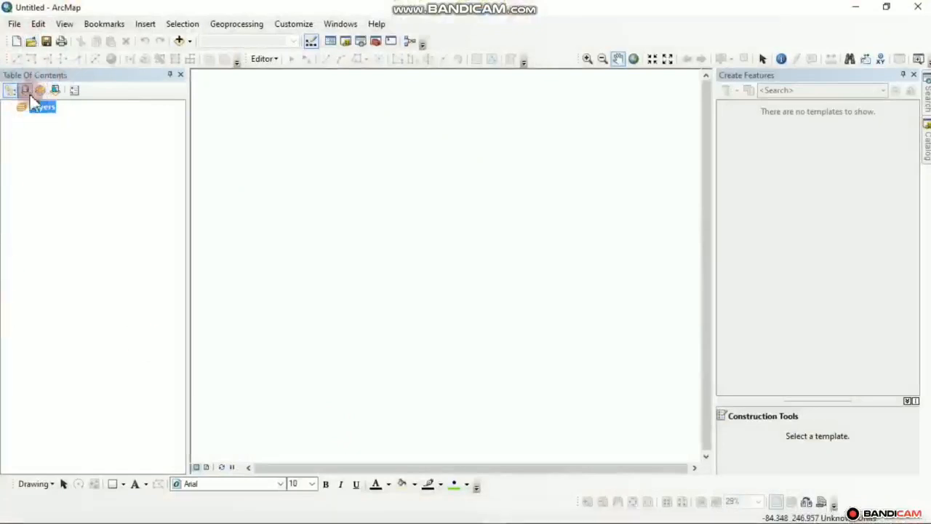
right_click(42, 115)
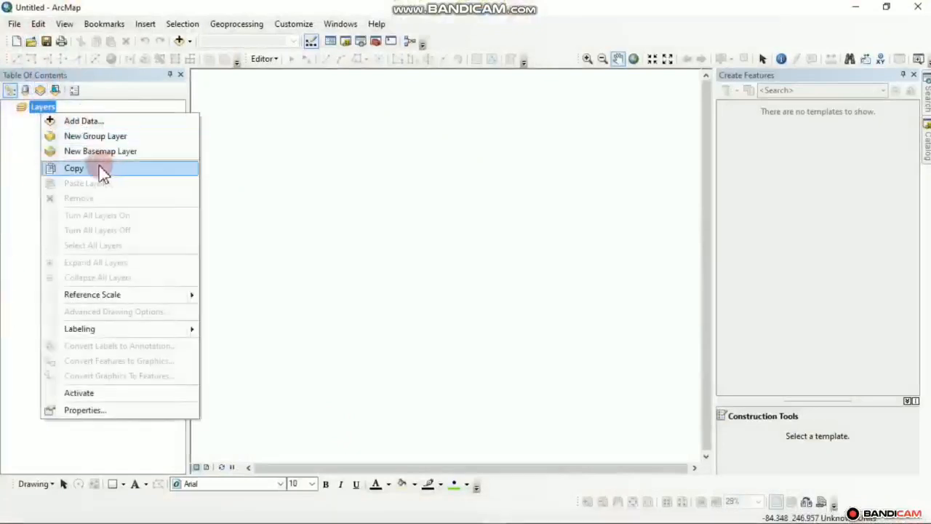
click(73, 410)
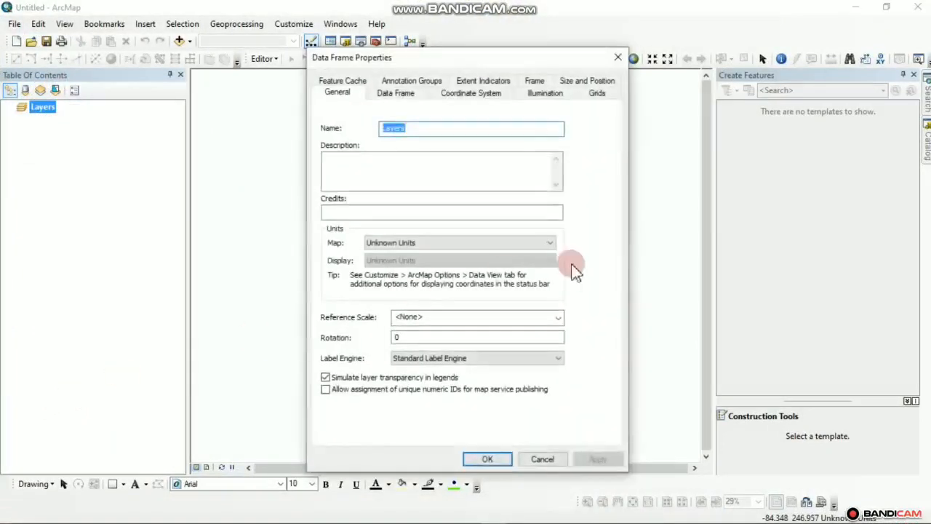
click(521, 245)
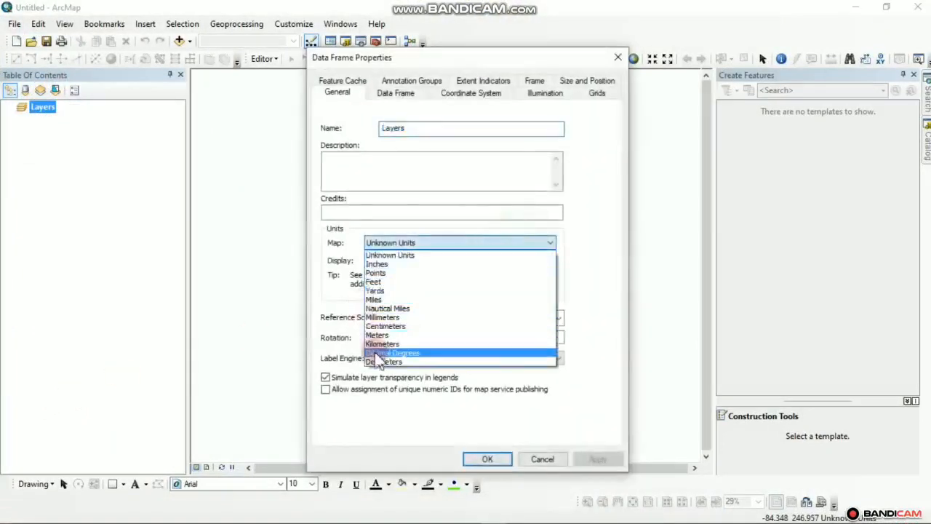
click(385, 344)
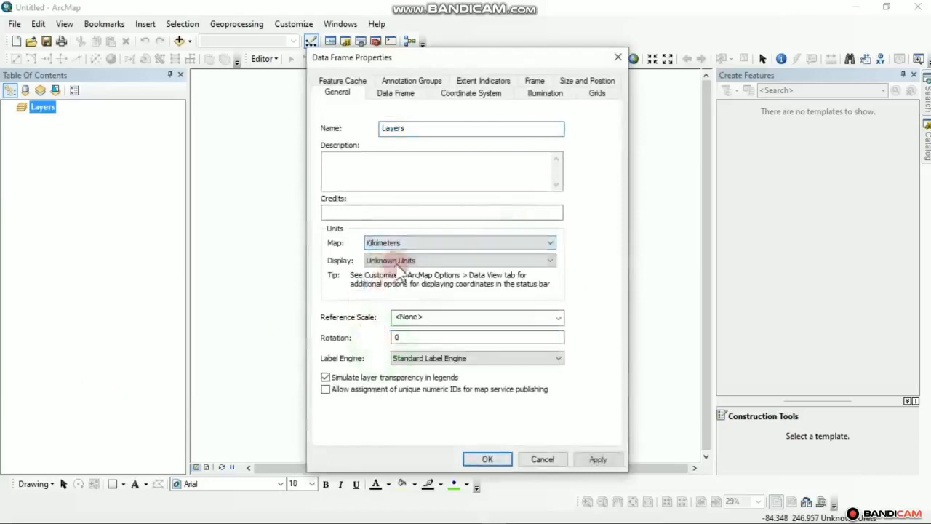
click(429, 262)
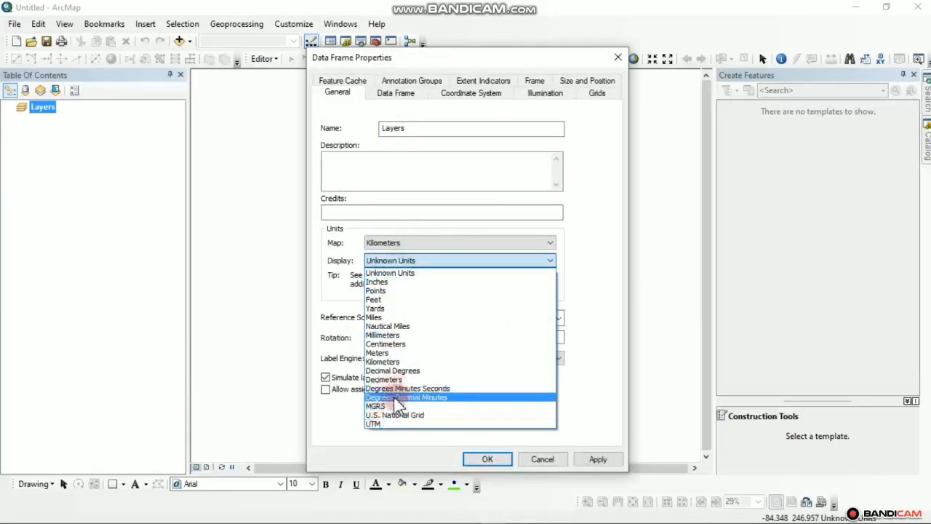
click(385, 361)
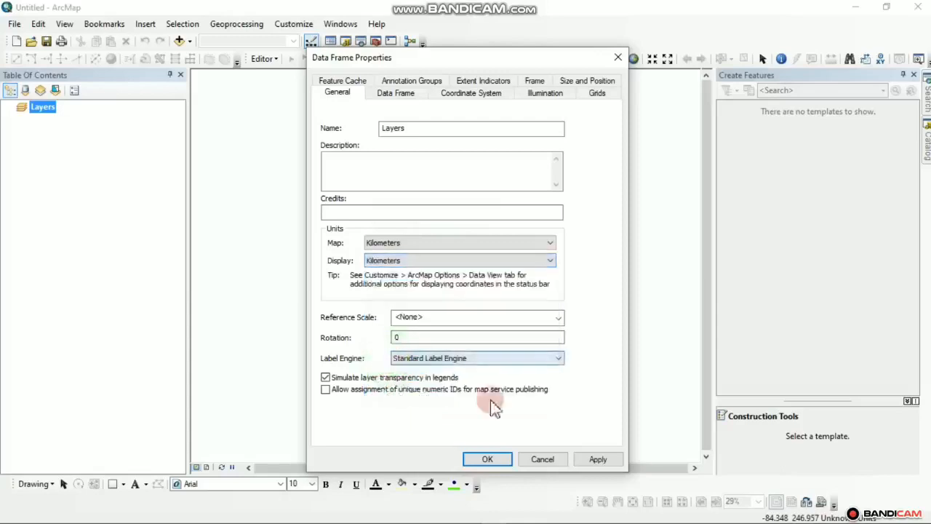
click(598, 460)
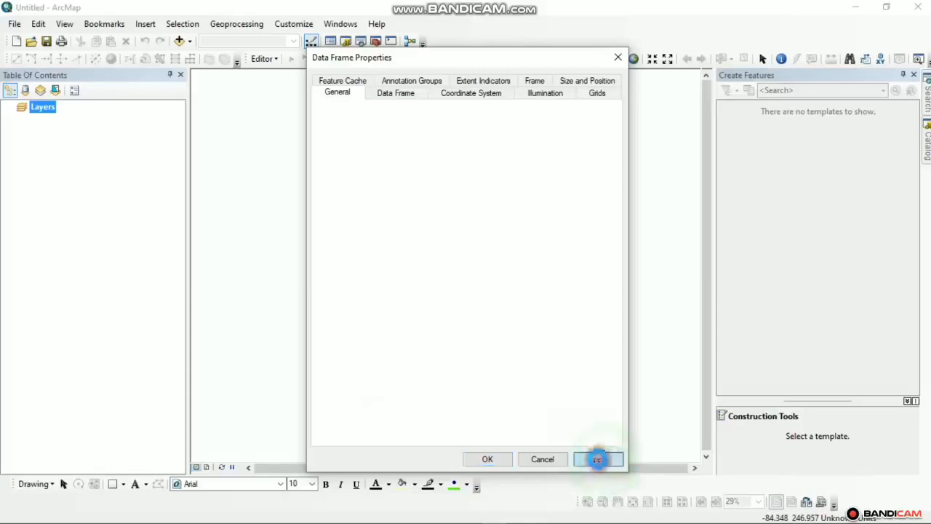
click(487, 460)
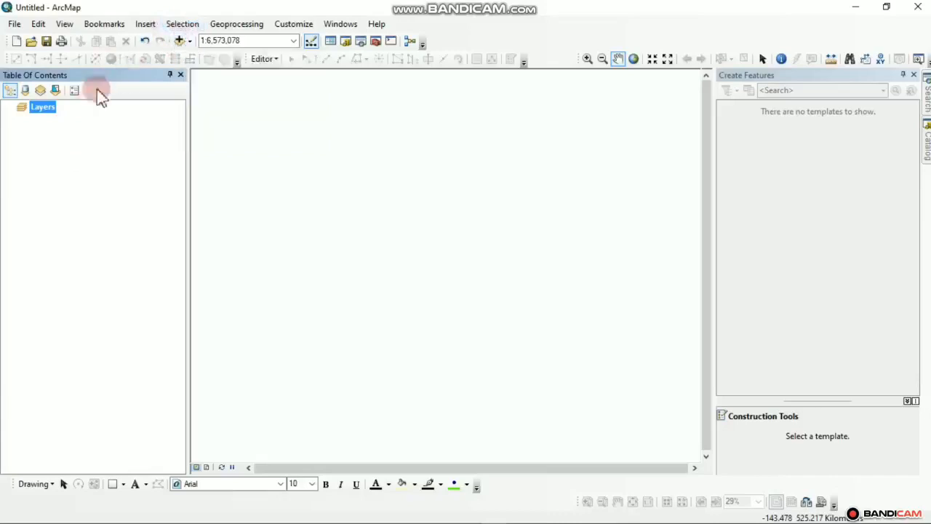
Step: Start adding data to the Layers data frame and connect to the CHINA ADMIN folder under Downloads
right_click(50, 111)
click(95, 118)
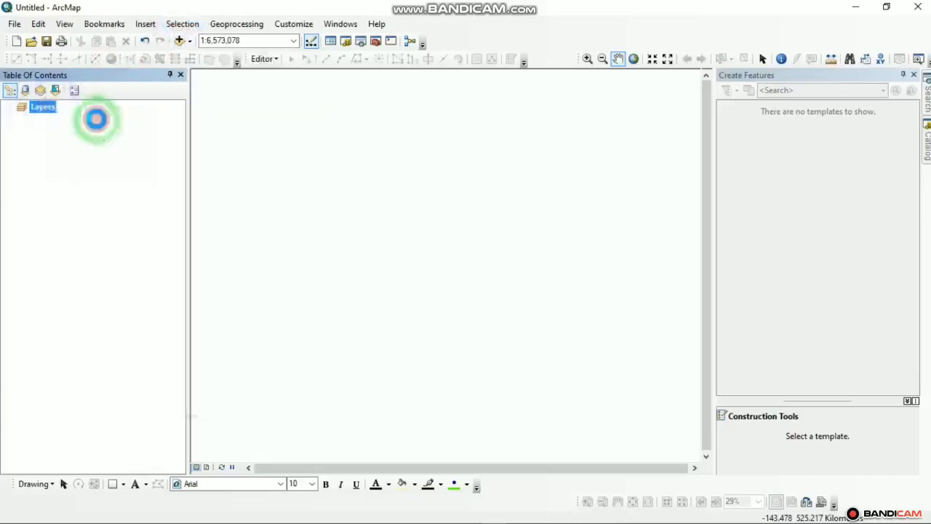
click(402, 179)
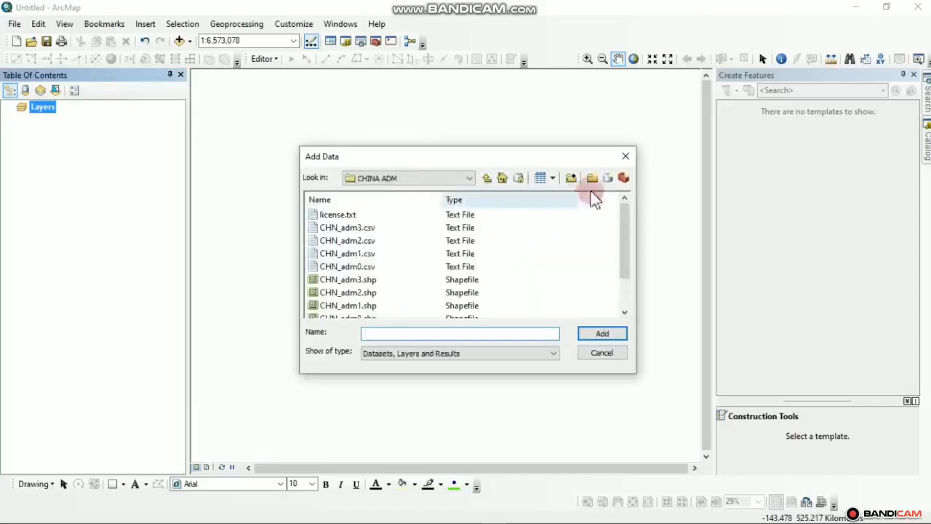
click(573, 178)
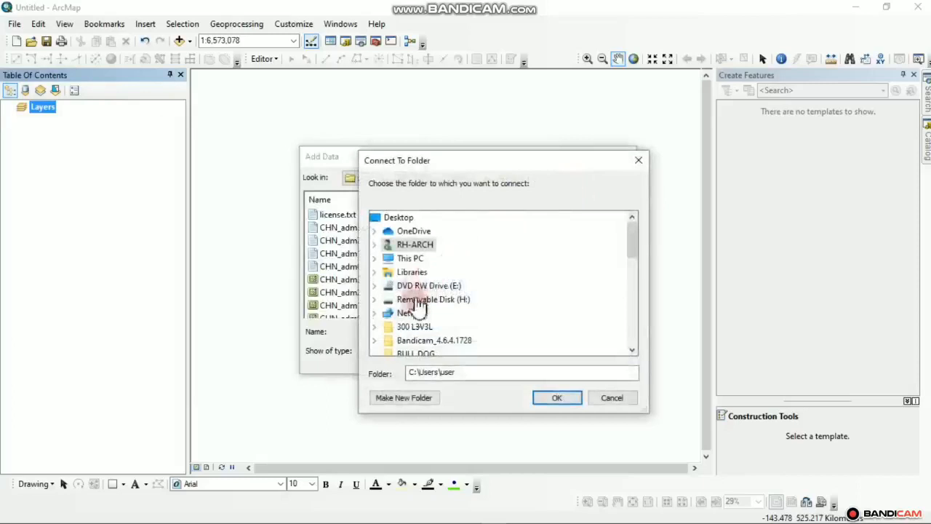
double_click(413, 259)
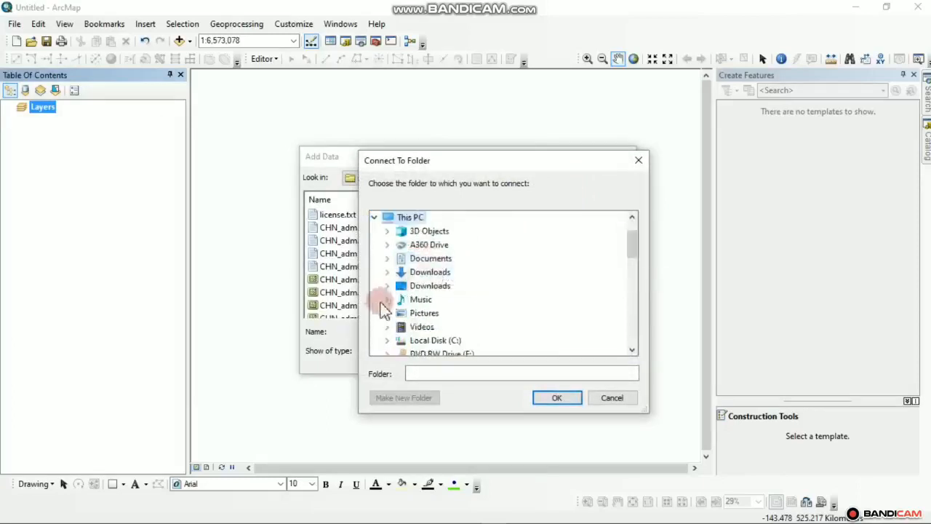
double_click(430, 273)
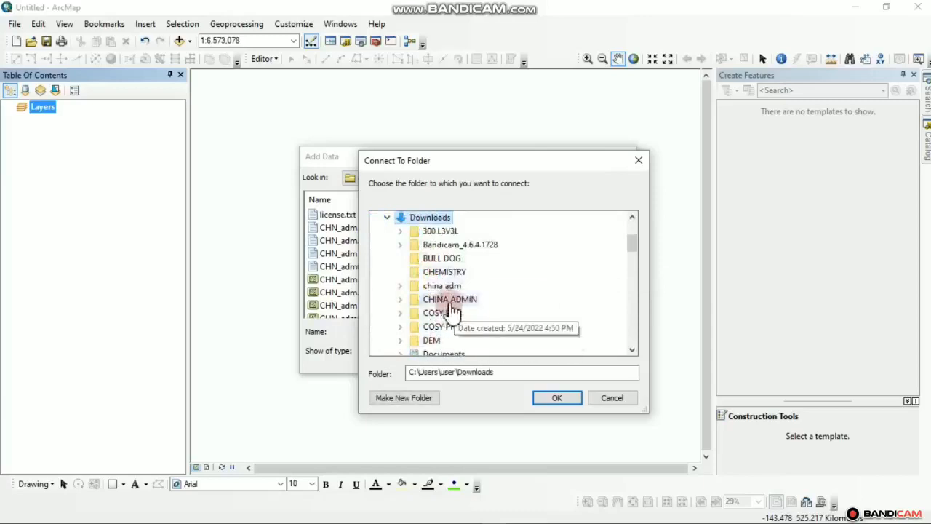
double_click(450, 302)
click(564, 400)
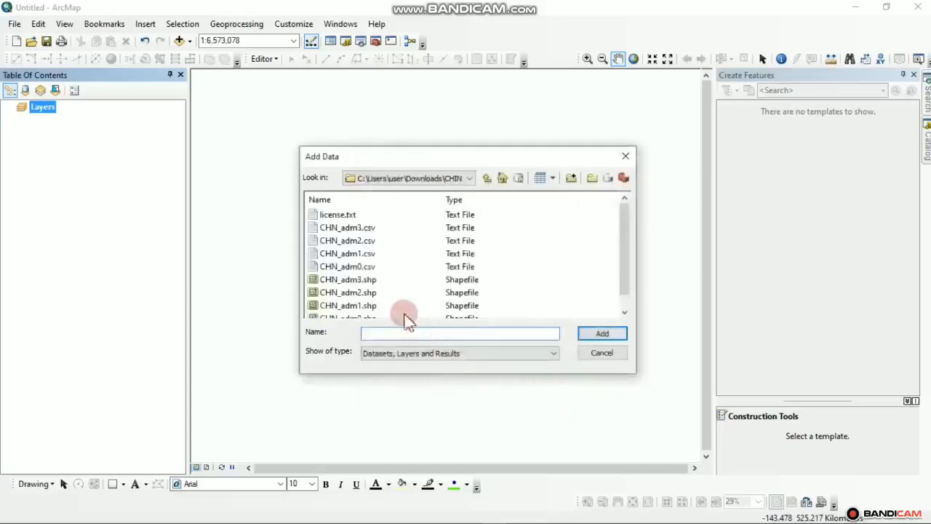
Step: Add the four shapefiles CHN_adm3, CHN_adm2, CHN_adm1 and CHN_adm0 to the Layers data frame
scroll(349, 291, down, 1)
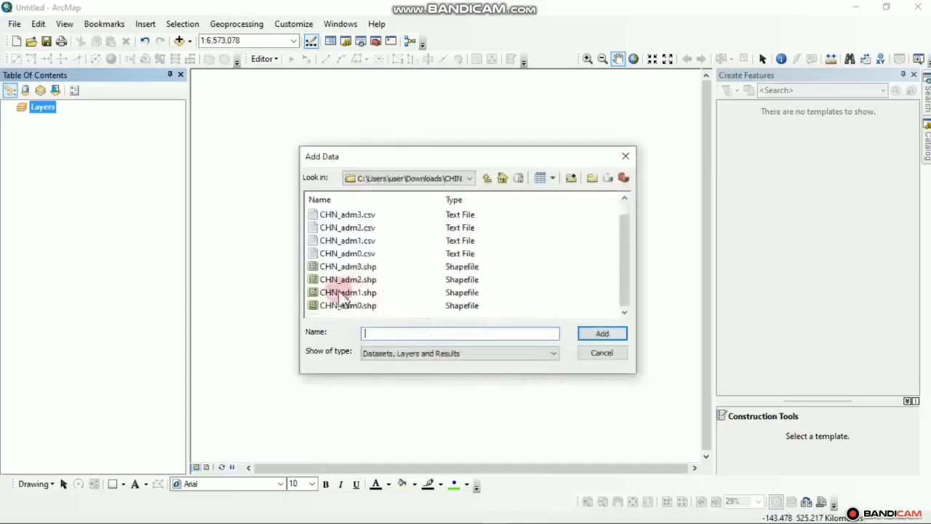
click(371, 268)
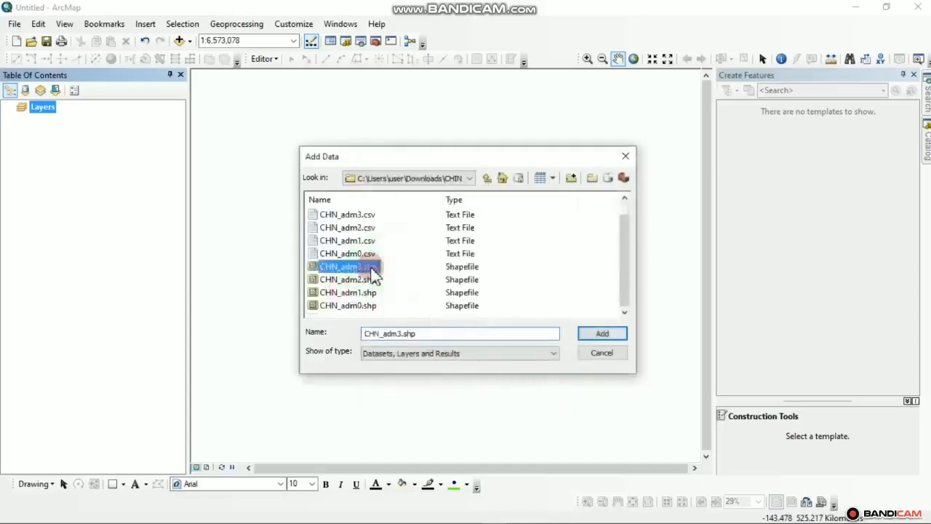
shift+click(357, 307)
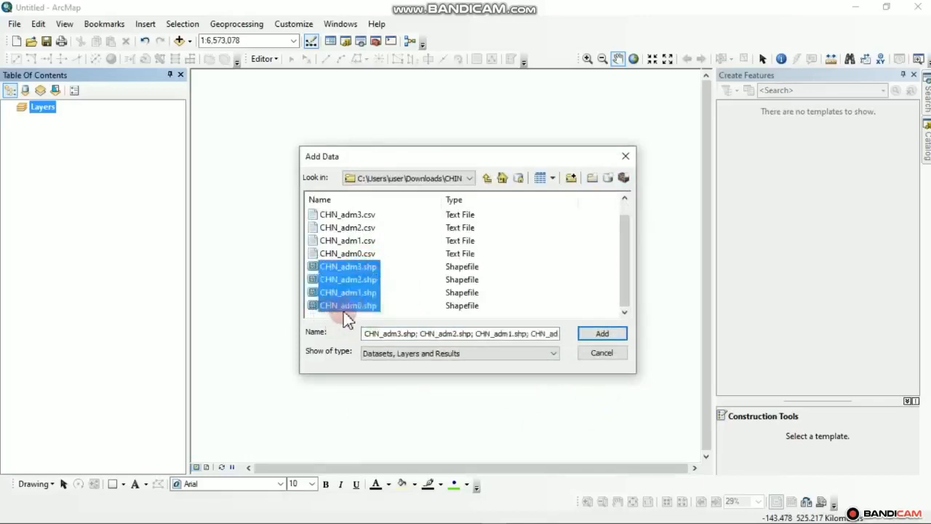
click(593, 336)
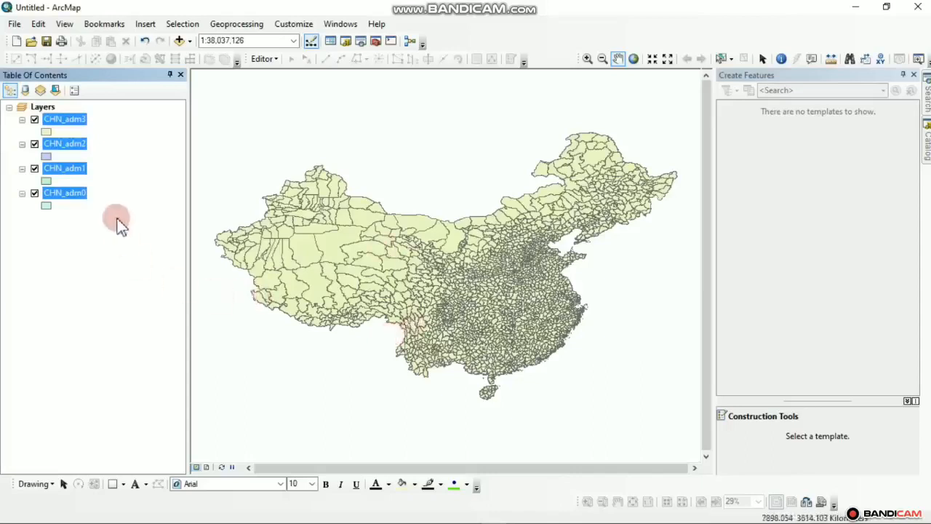
click(140, 200)
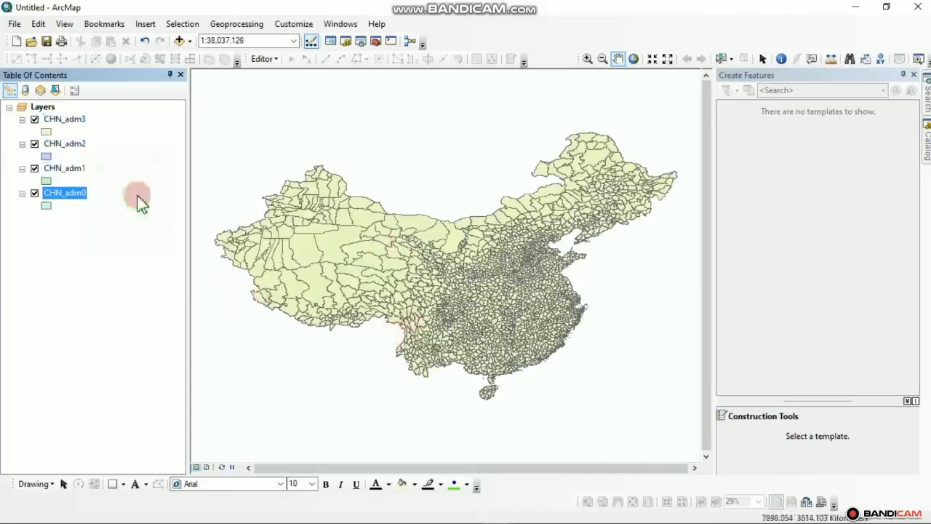
Step: Inspect the extent and coordinate system in the source properties of the CHN_adm3 layer
click(74, 120)
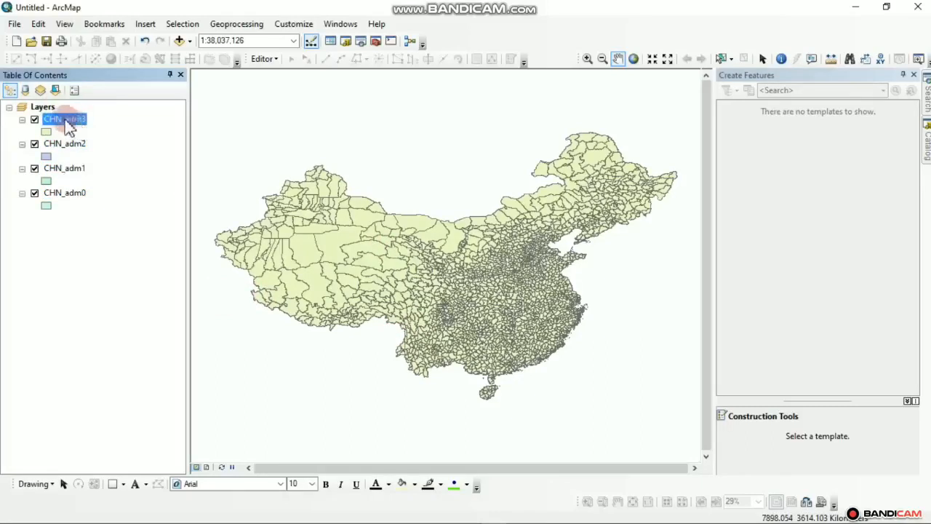
right_click(71, 119)
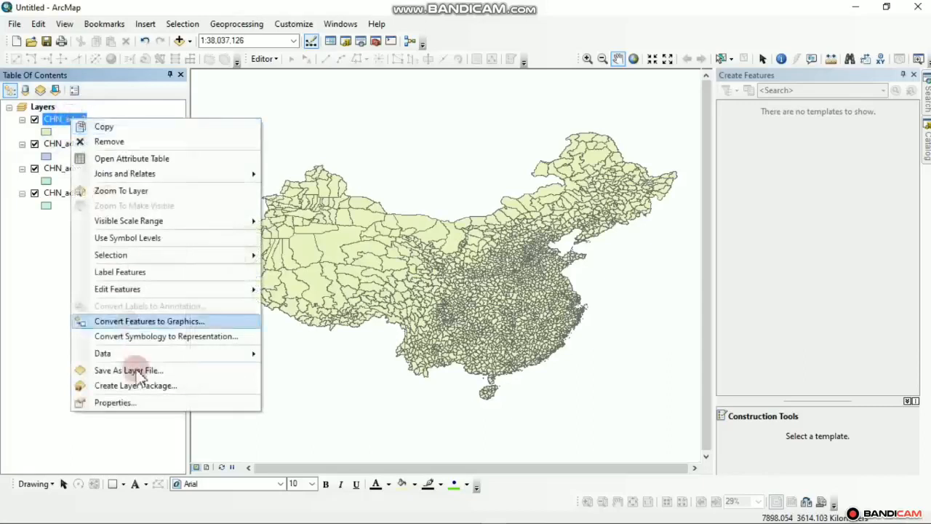
click(141, 404)
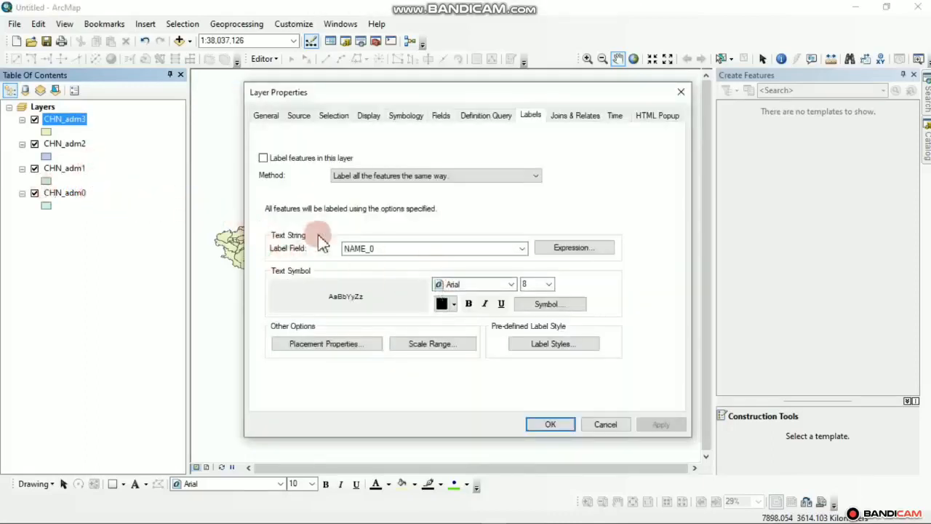
click(302, 121)
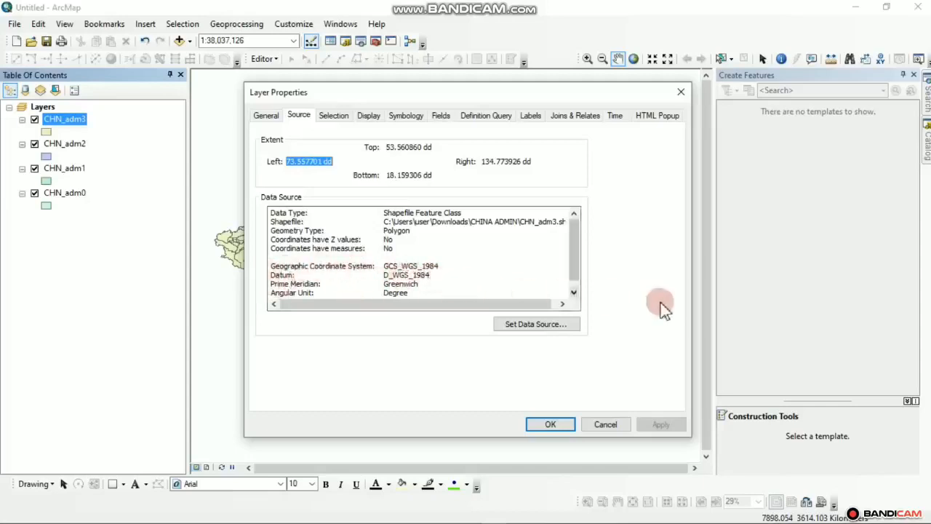
click(574, 293)
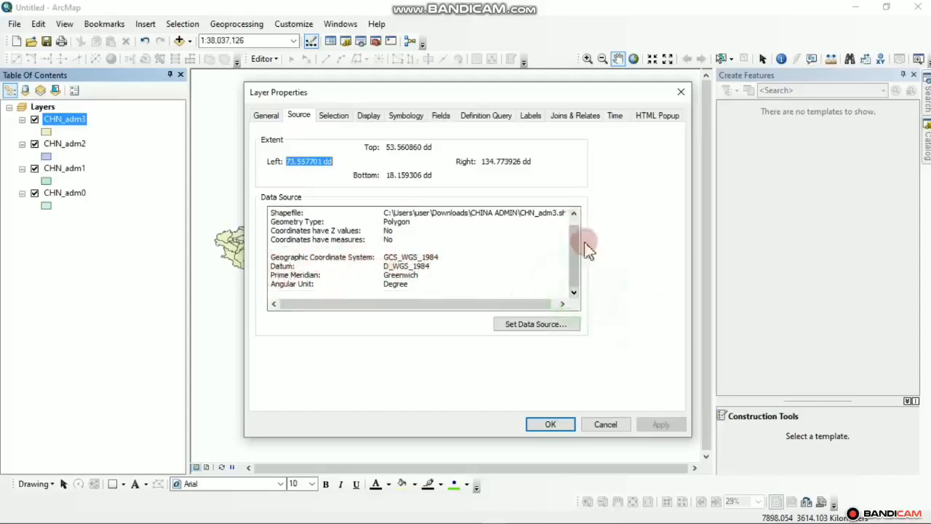
click(567, 429)
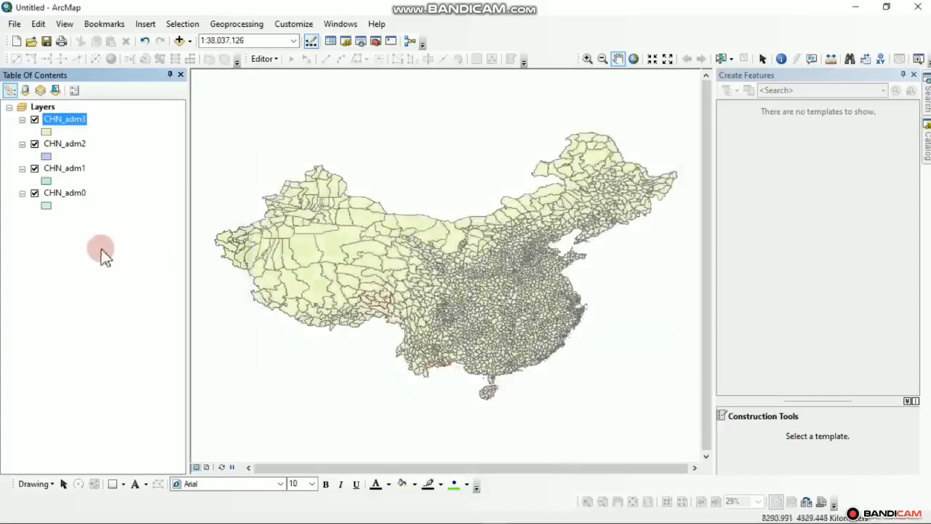
Step: Hide the CHN_adm3, CHN_adm2 and CHN_adm0 layers and keep only CHN_adm1 visible
scroll(474, 270, up, 2)
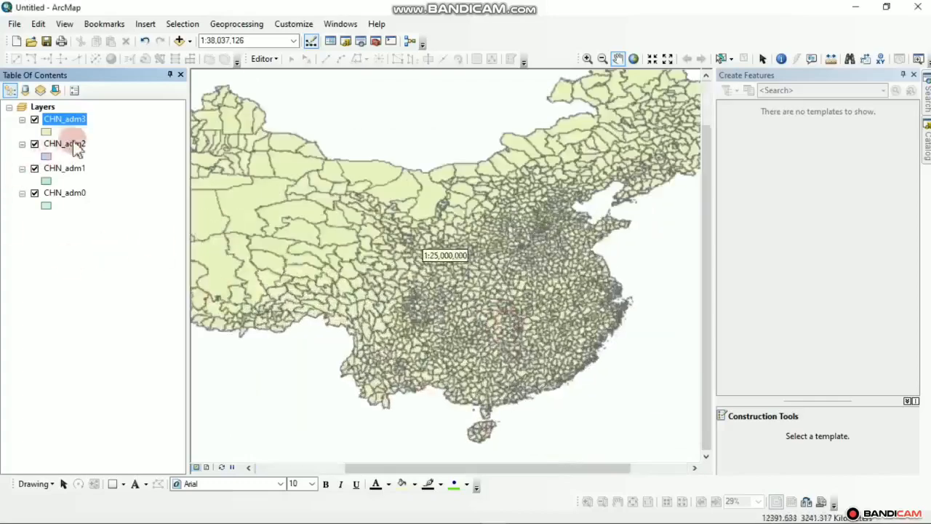
click(34, 120)
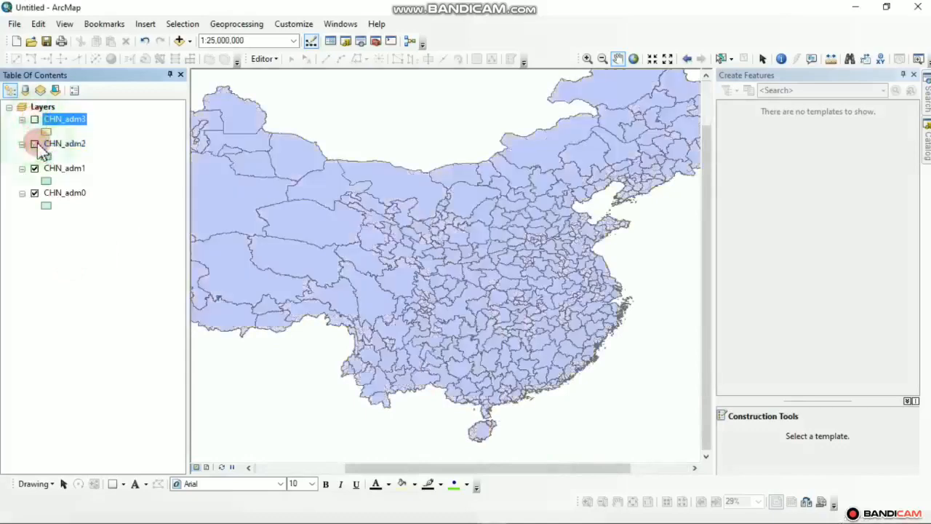
click(34, 168)
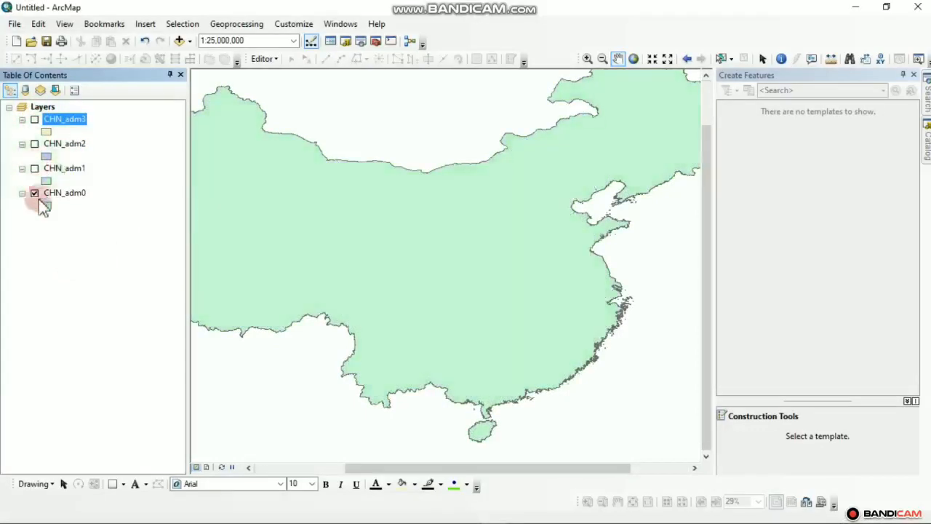
click(34, 193)
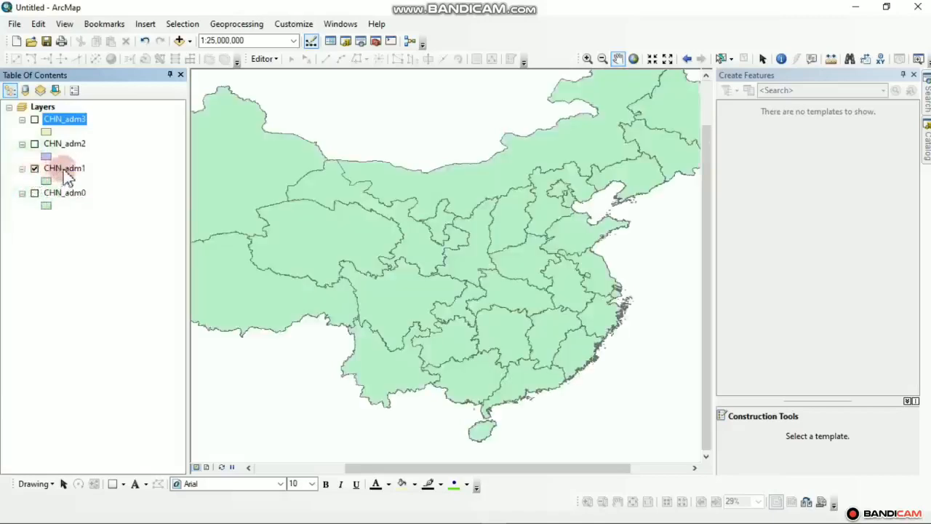
Step: Review the attribute table of CHN_adm1 to find the field holding the province names, and close the table
right_click(63, 168)
click(117, 208)
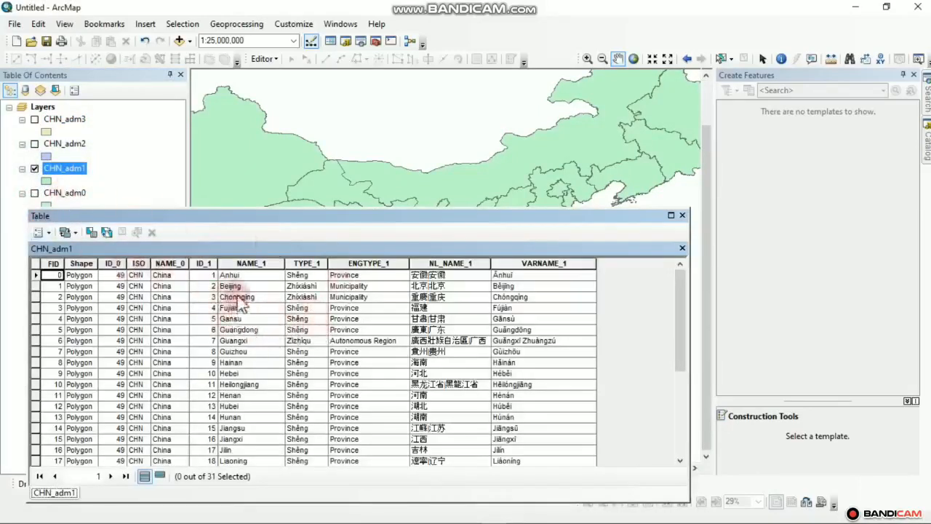
scroll(254, 285, down, 5)
scroll(256, 285, up, 5)
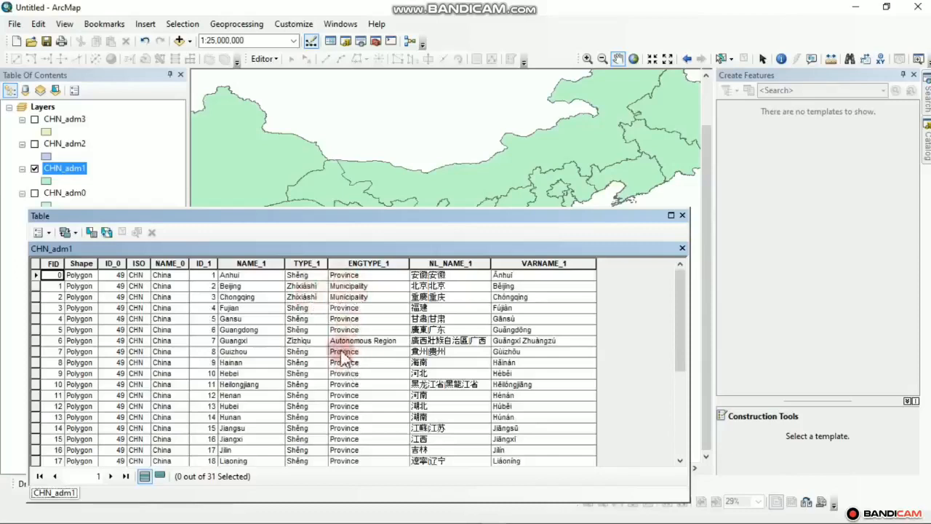
scroll(353, 360, down, 5)
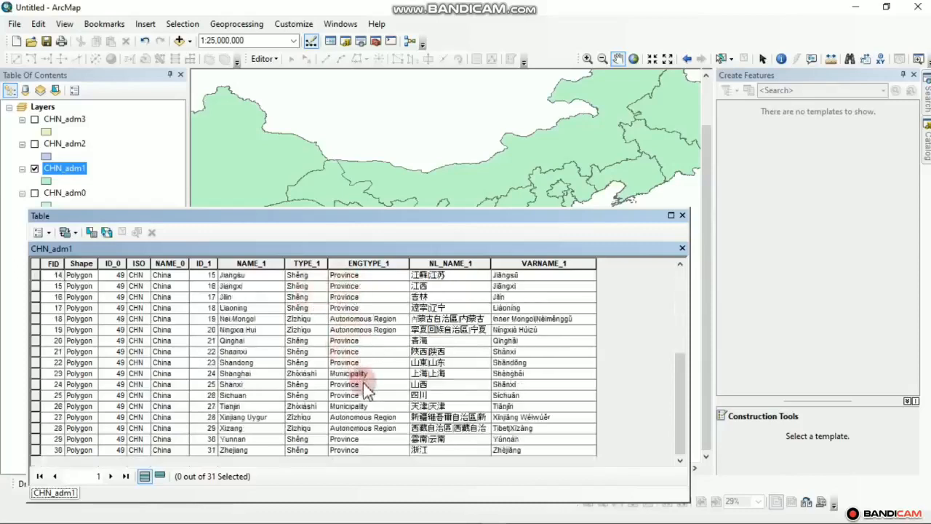
scroll(365, 391, up, 5)
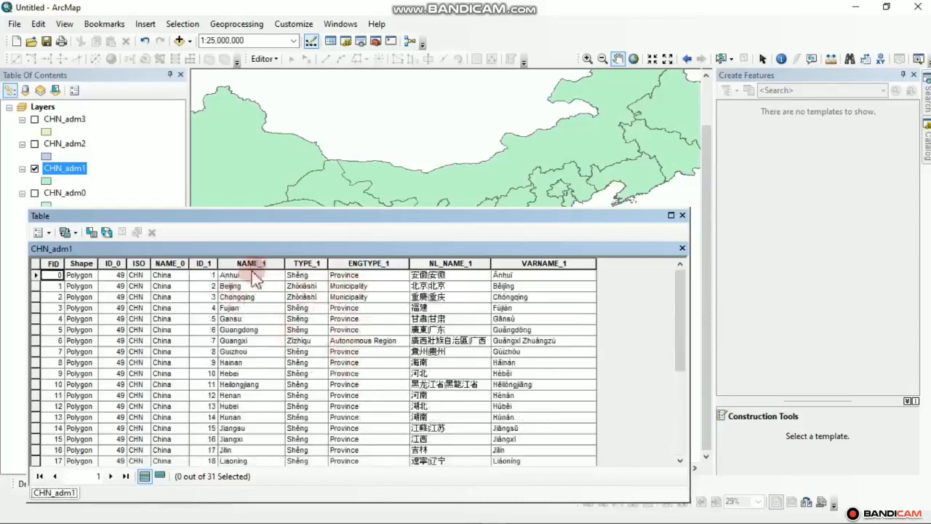
click(682, 216)
Step: Set the label field of the CHN_adm1 layer to NAME_1 in its properties
right_click(74, 169)
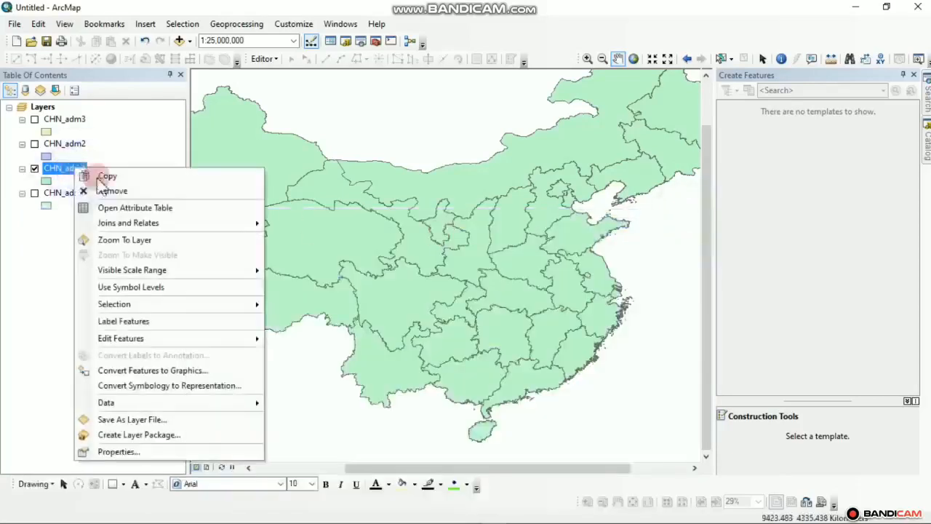
click(127, 451)
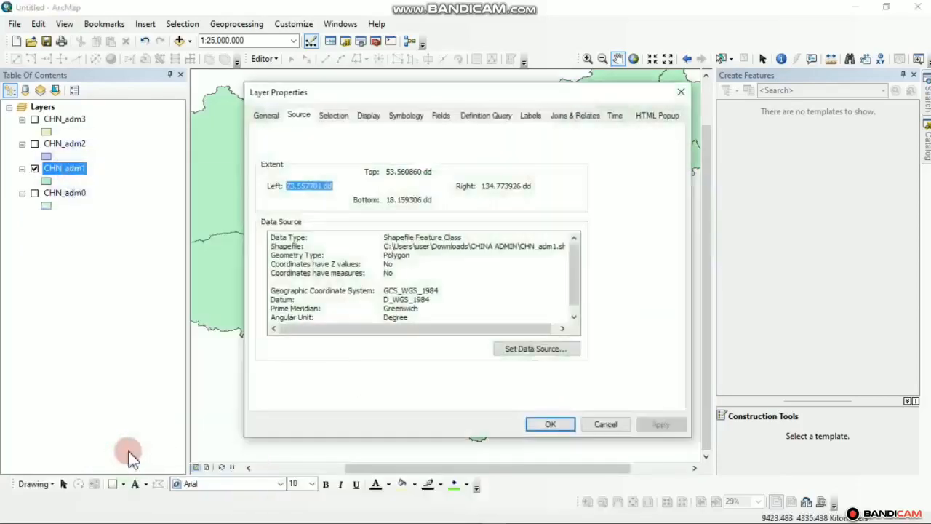
click(531, 118)
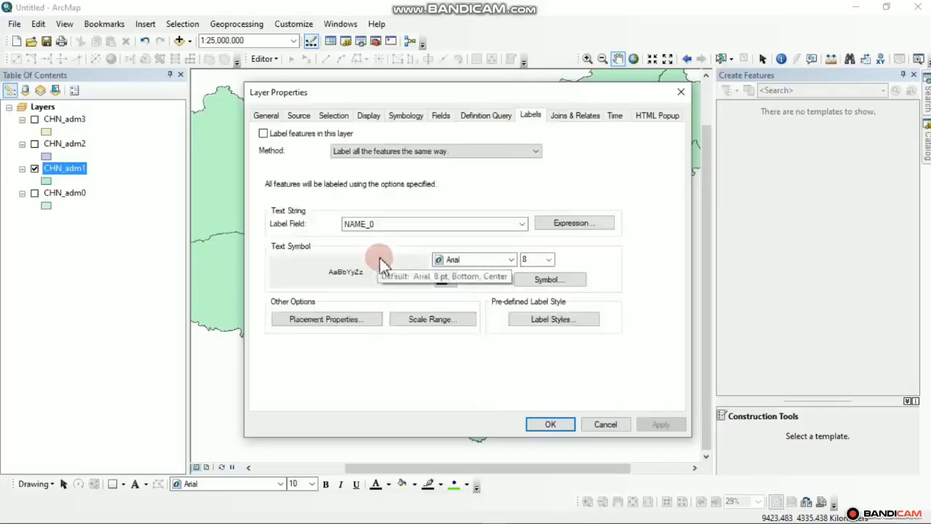
click(523, 225)
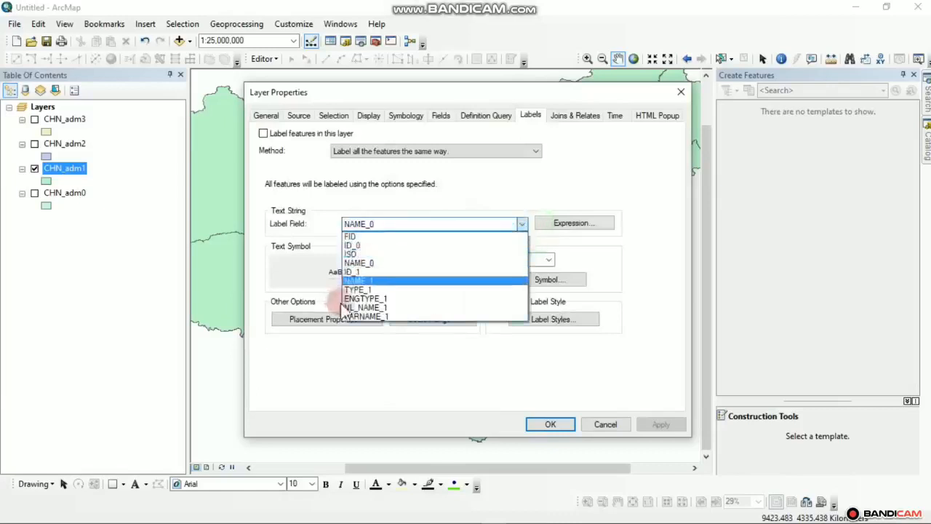
click(377, 285)
click(685, 418)
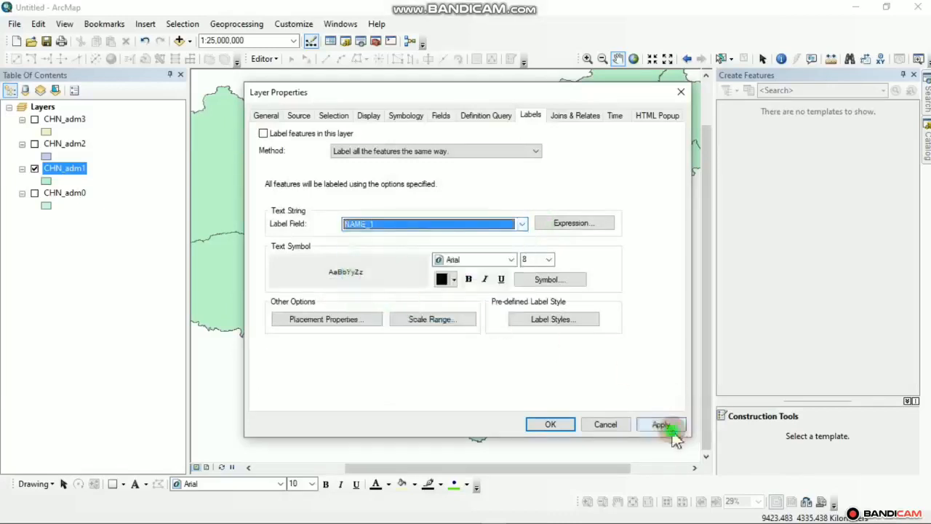
click(549, 425)
click(512, 118)
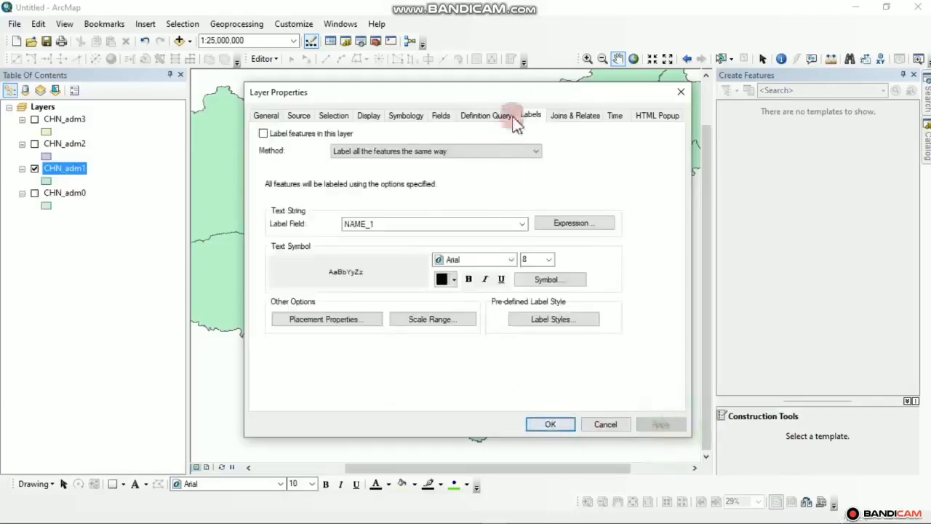
drag(521, 99, 221, 92)
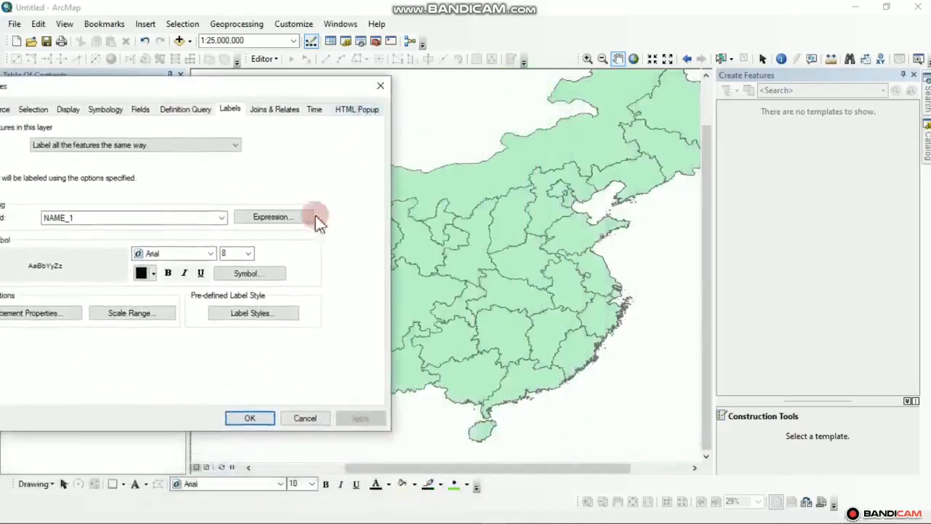
click(249, 418)
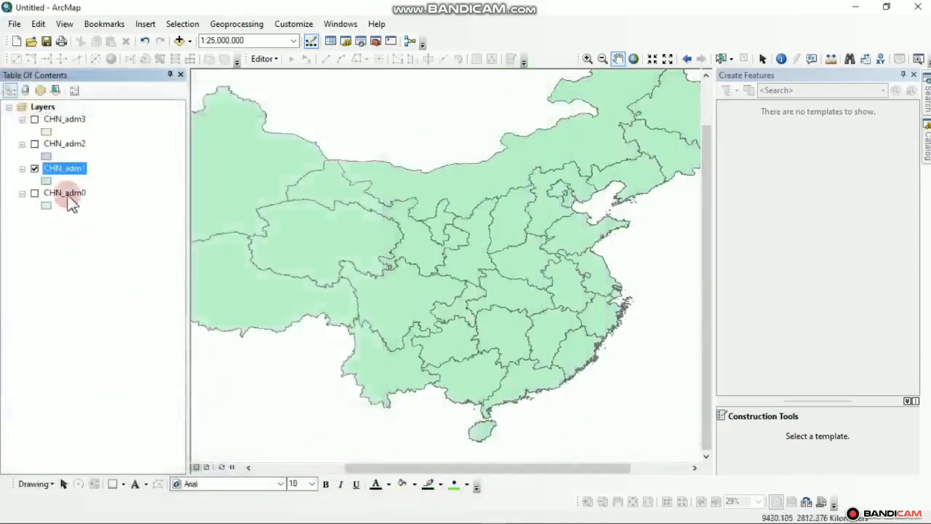
Step: Turn on feature labels for CHN_adm1 and view the labelled provinces around Beijing at 1:2,000,000
right_click(77, 179)
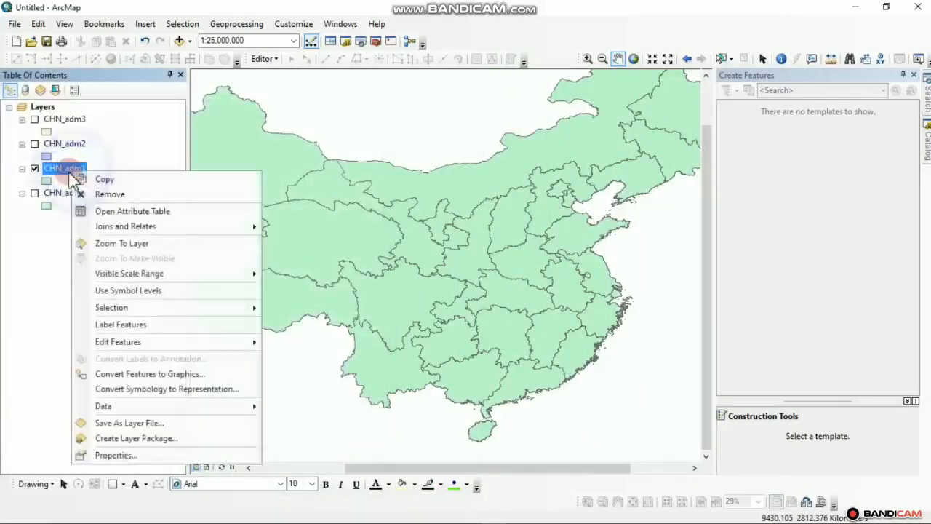
click(132, 327)
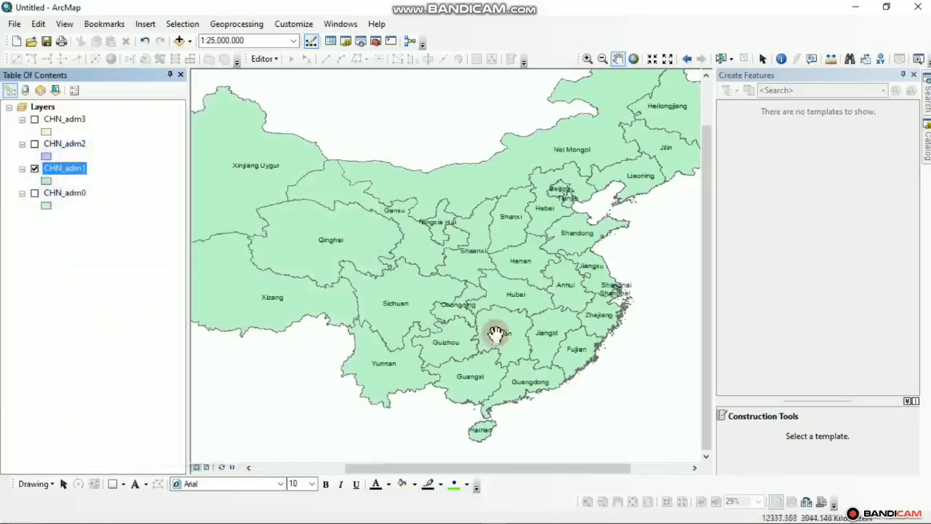
scroll(558, 193, up, 5)
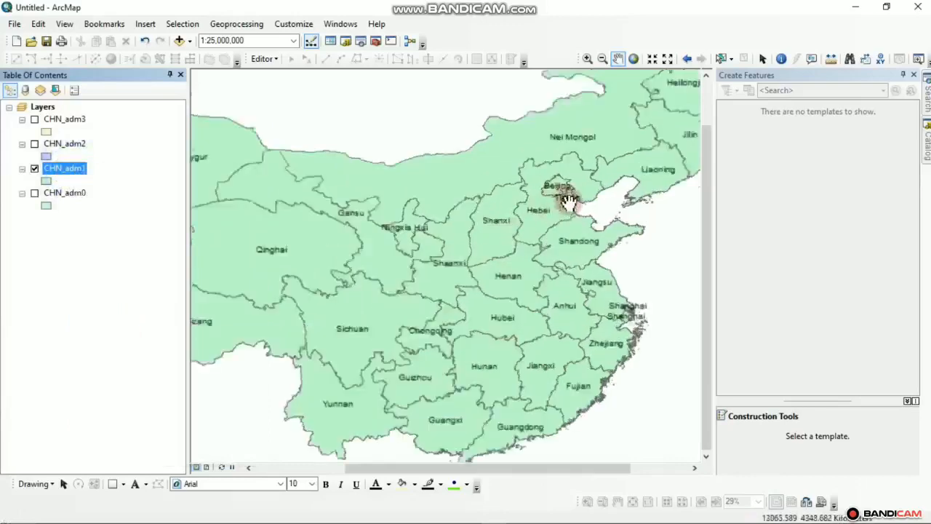
scroll(529, 315, up, 2)
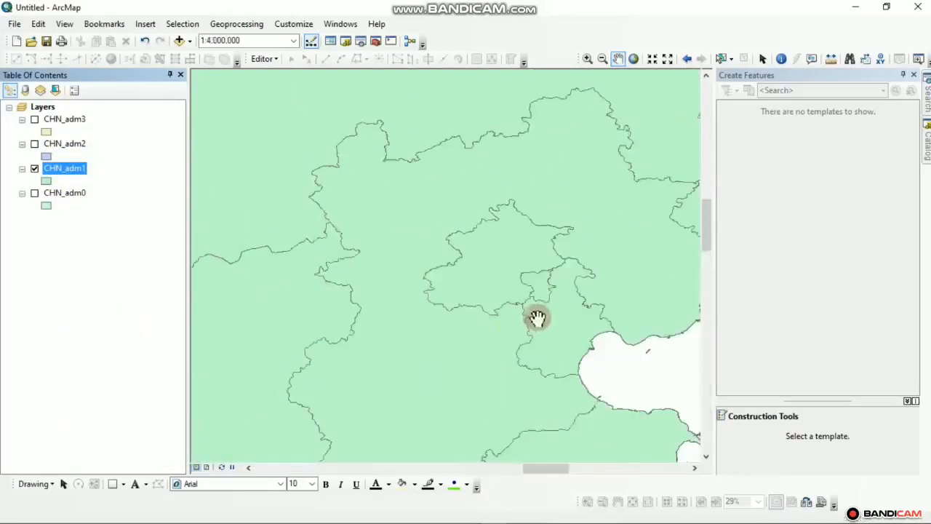
scroll(519, 290, up, 2)
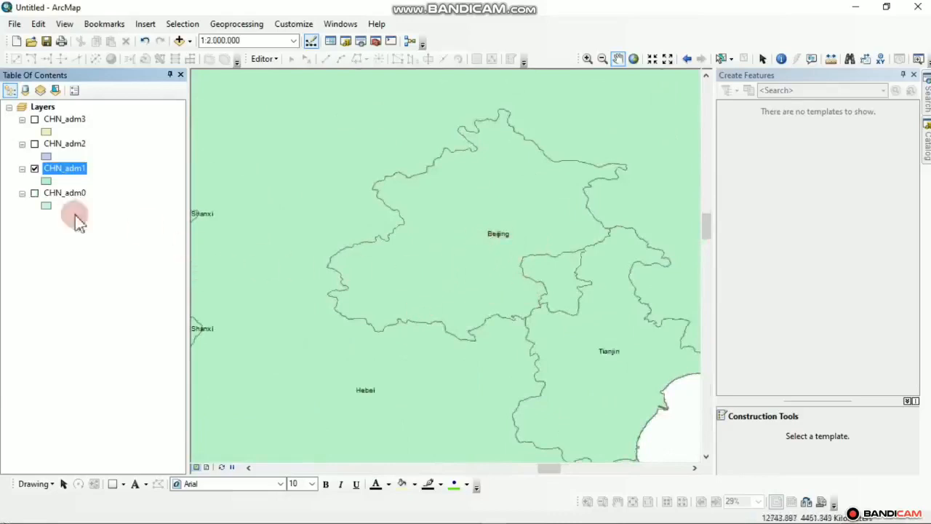
Step: Briefly display CHN_adm2 and CHN_adm0 one at a time alongside CHN_adm1 to compare their boundaries around Beijing
click(35, 144)
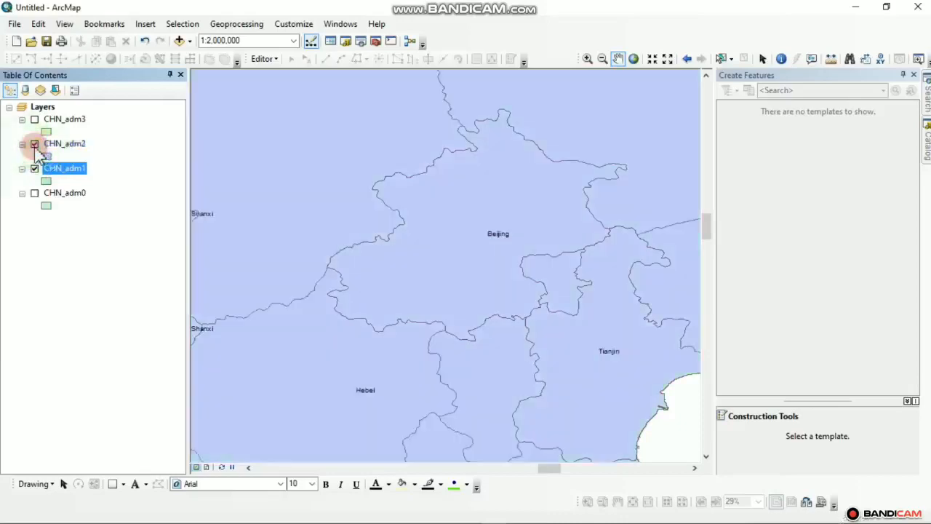
click(36, 144)
click(35, 193)
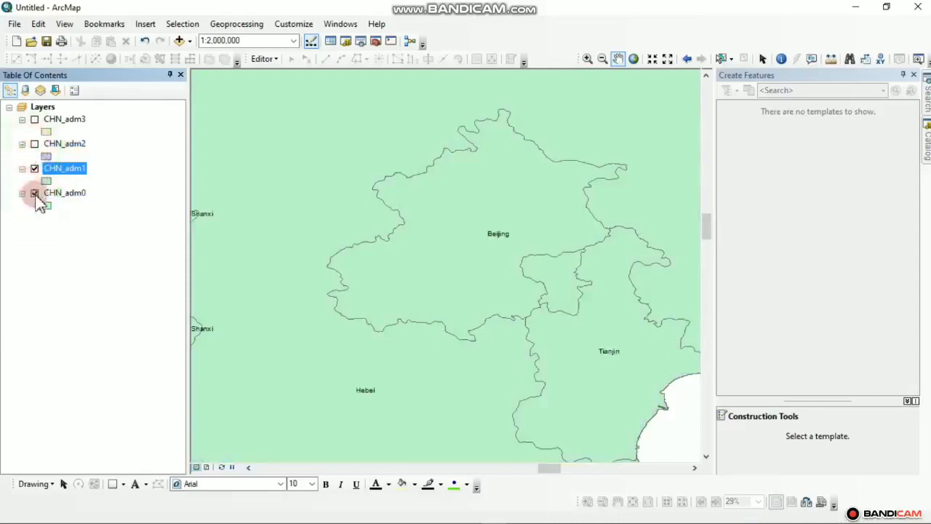
click(35, 194)
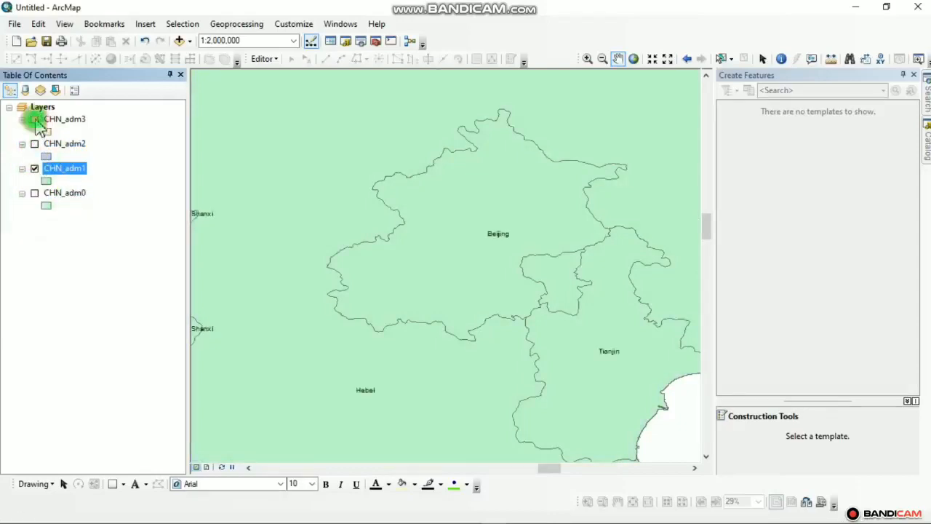
Step: Show the CHN_adm3 layer, review its attribute table for the field holding the county names, and close the table
click(35, 120)
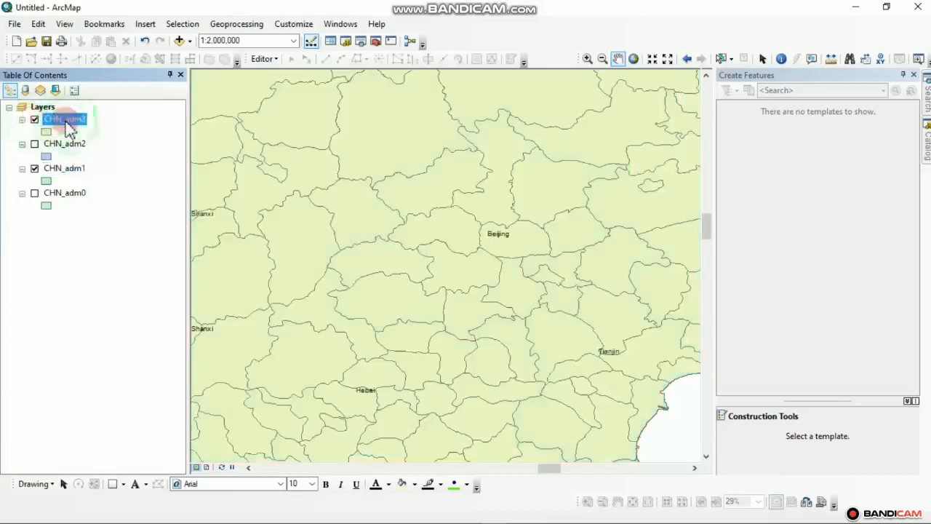
right_click(66, 122)
click(128, 163)
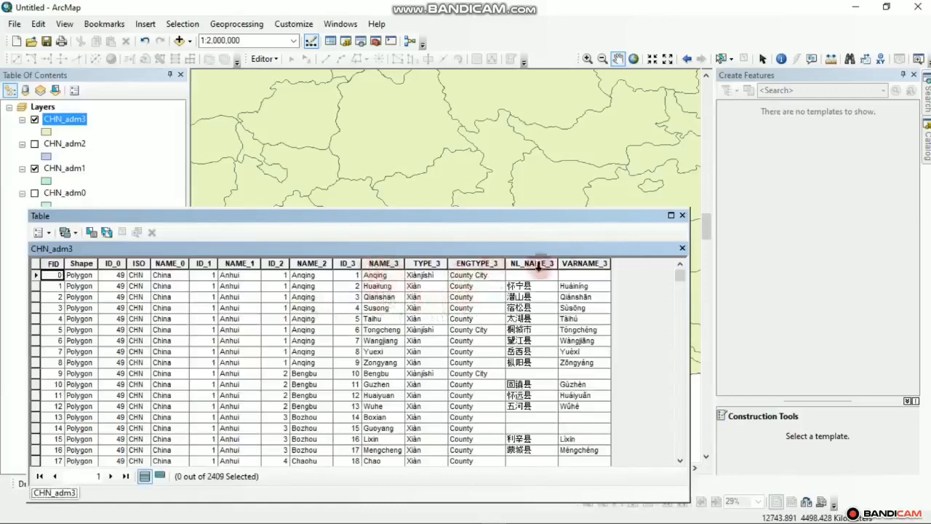
click(682, 216)
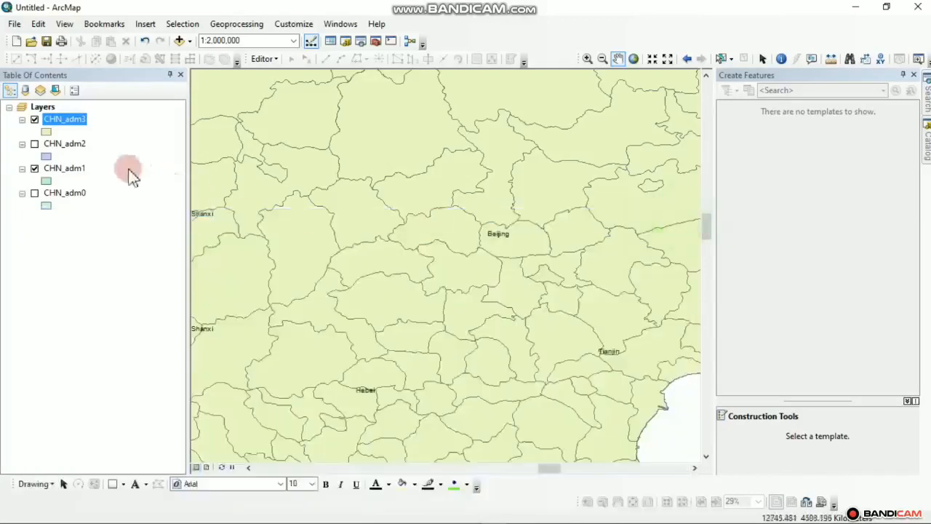
Step: Set the label field of the CHN_adm3 layer to NAME_3 in its properties
right_click(78, 123)
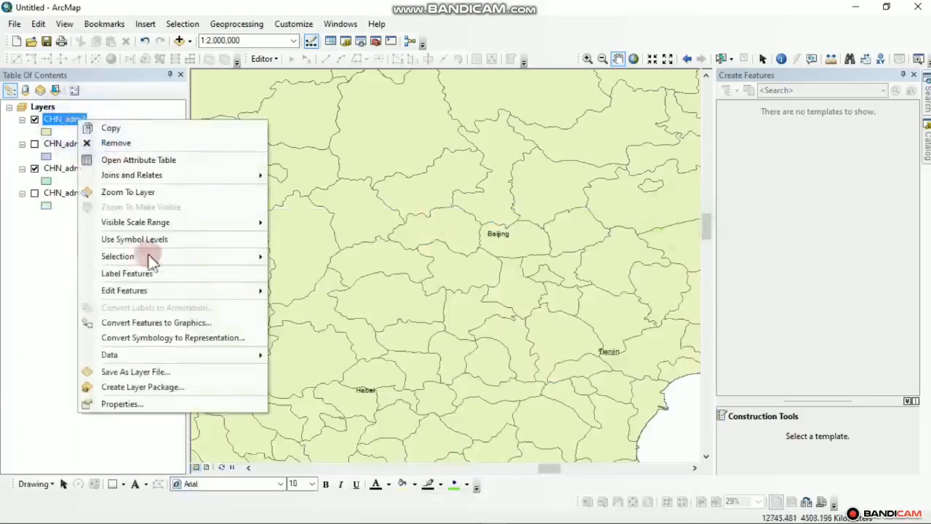
click(120, 404)
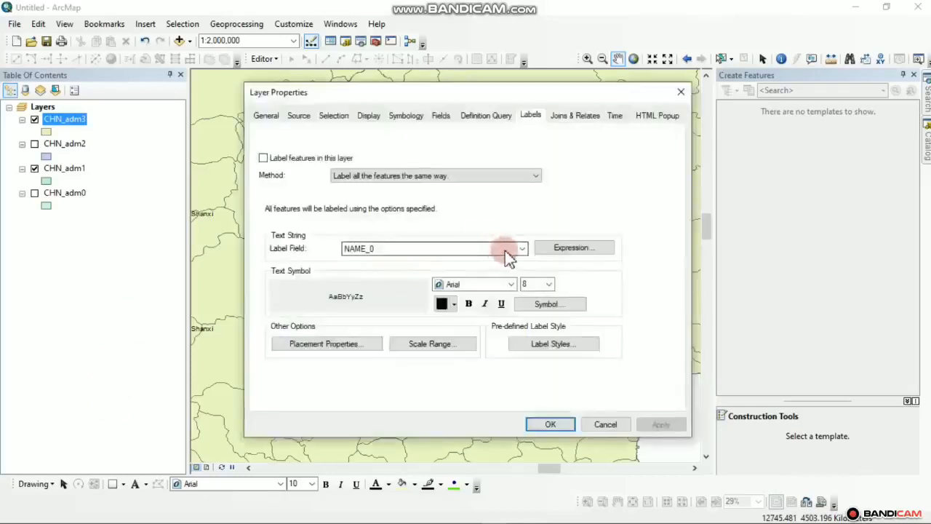
click(518, 248)
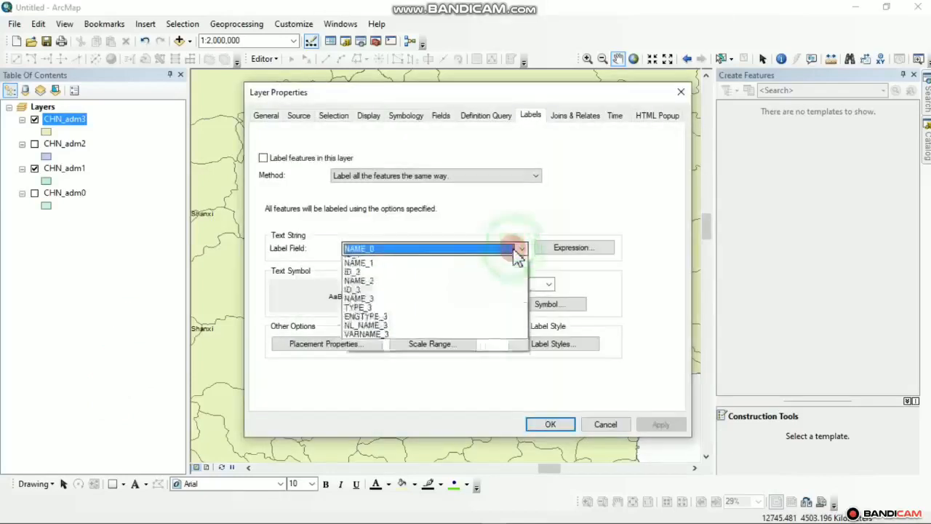
click(377, 340)
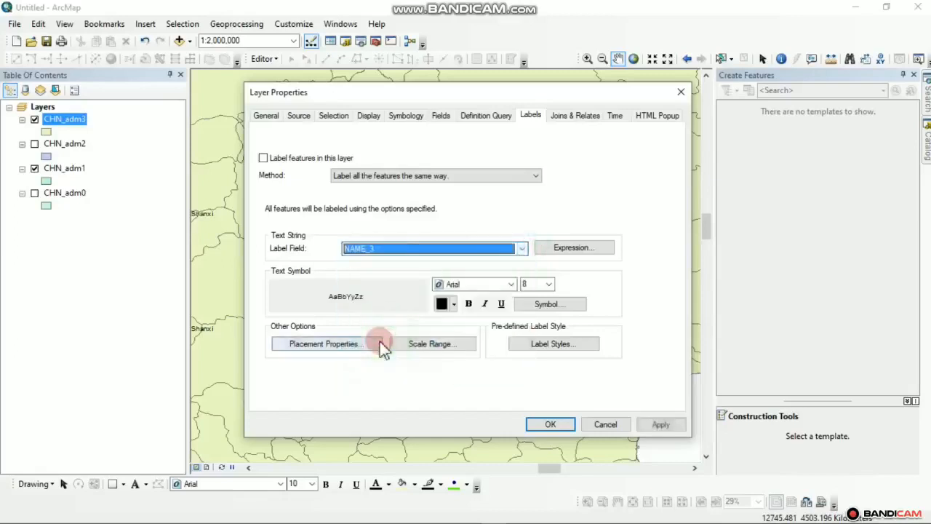
click(661, 425)
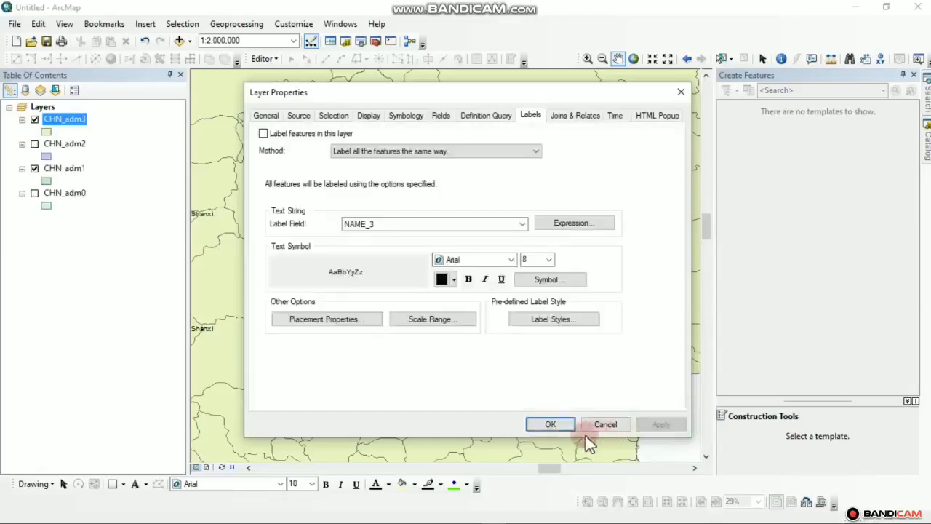
click(547, 425)
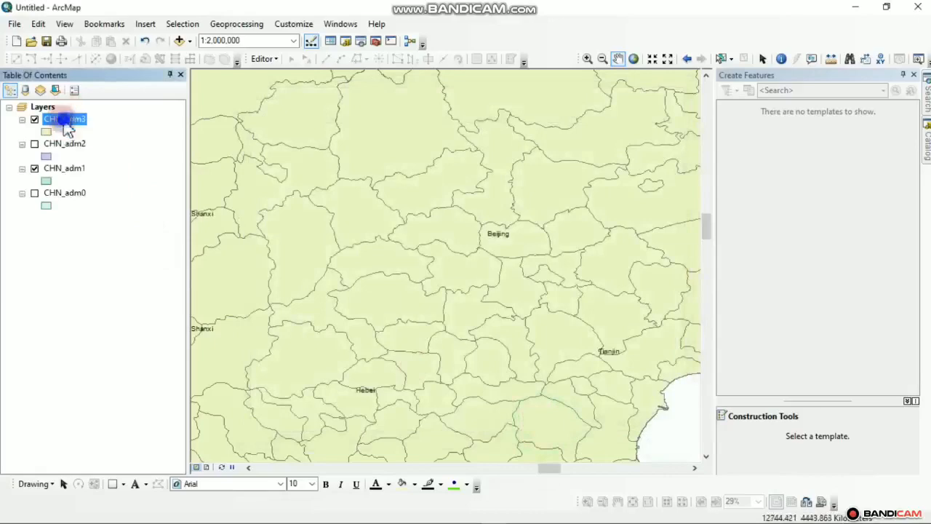
Step: Turn on feature labels for CHN_adm3 and view the labelled districts around Beijing at 1:1,000,000
right_click(66, 128)
click(107, 274)
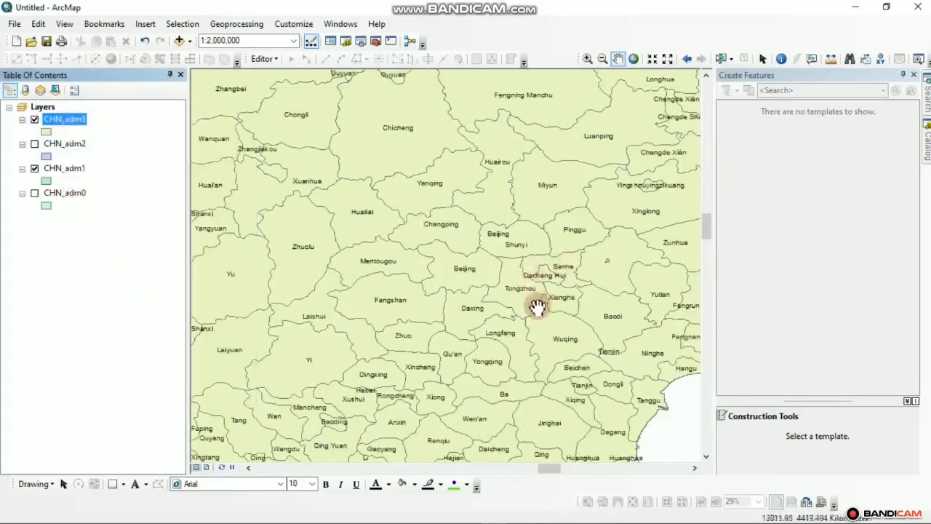
scroll(537, 306, up, 2)
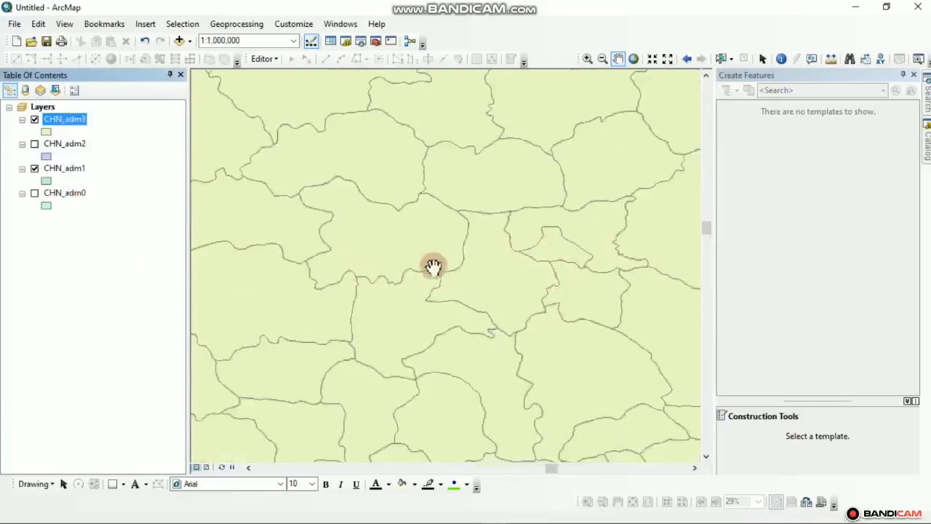
Step: Look through the CHN_adm3 attribute table for the records belonging to Beijing, and close the table
right_click(78, 123)
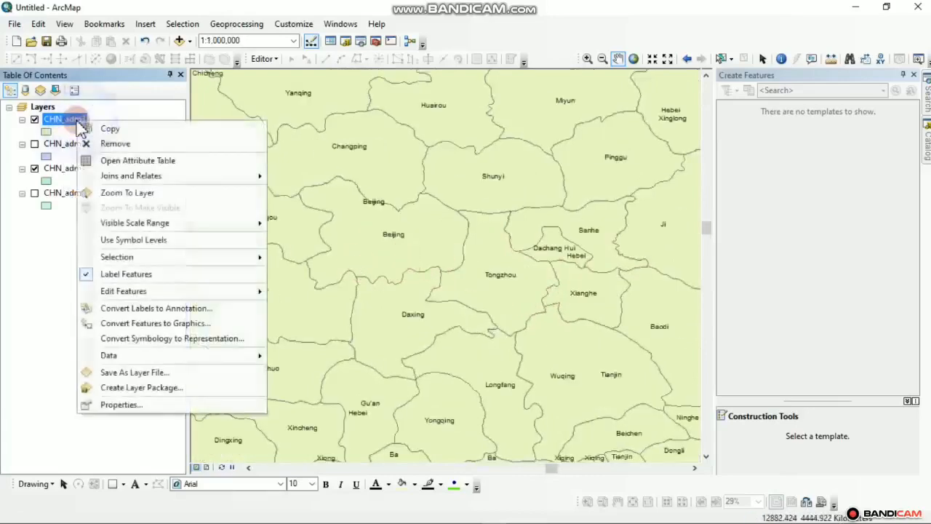
click(167, 160)
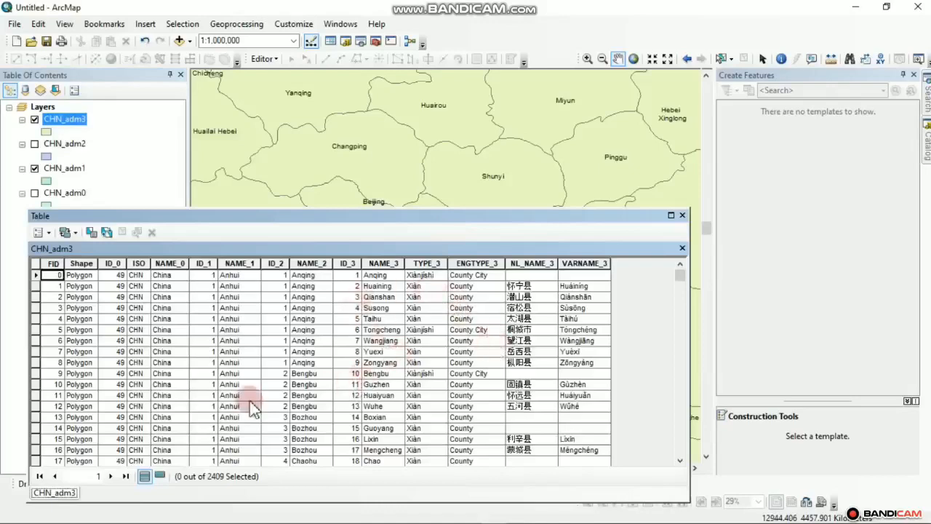
scroll(251, 409, down, 20)
scroll(276, 386, up, 12)
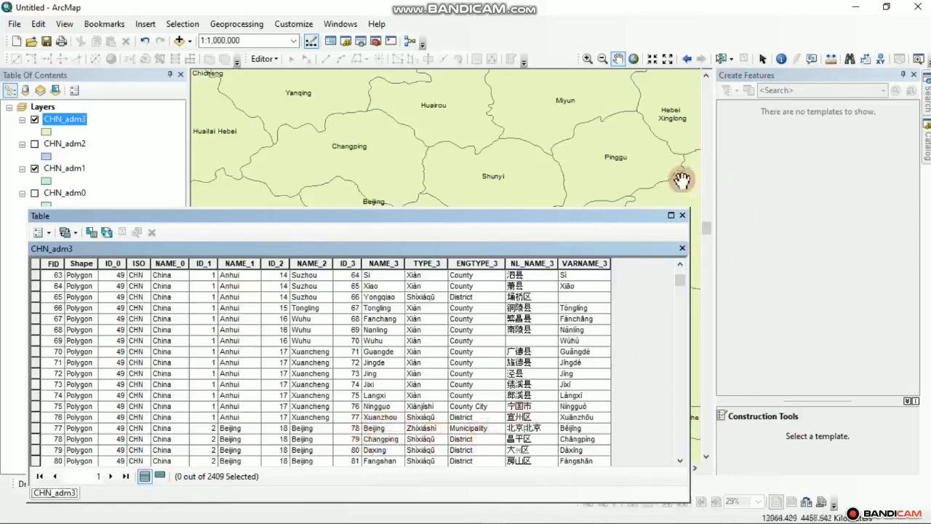
click(682, 215)
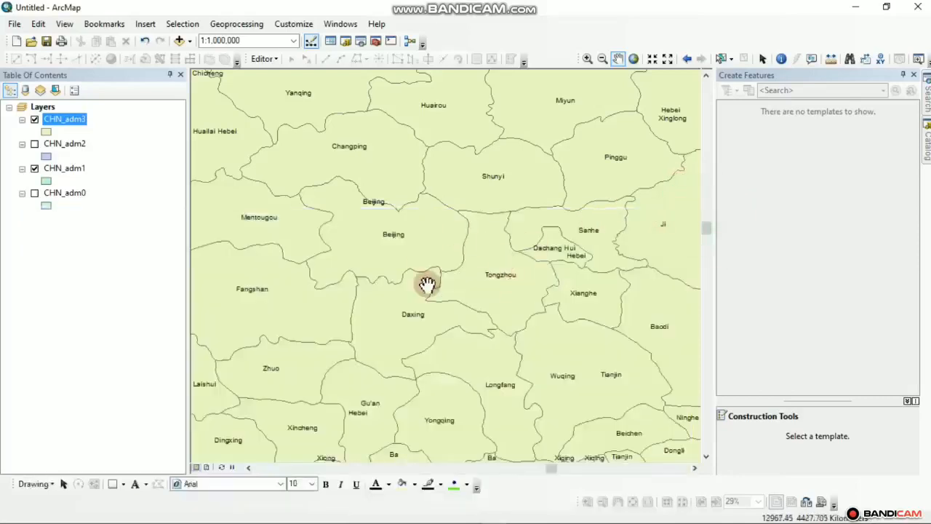
Step: Hide the CHN_adm1 layer and frame the central Beijing district of CHN_adm3 at 1:600,000
scroll(413, 240, up, 3)
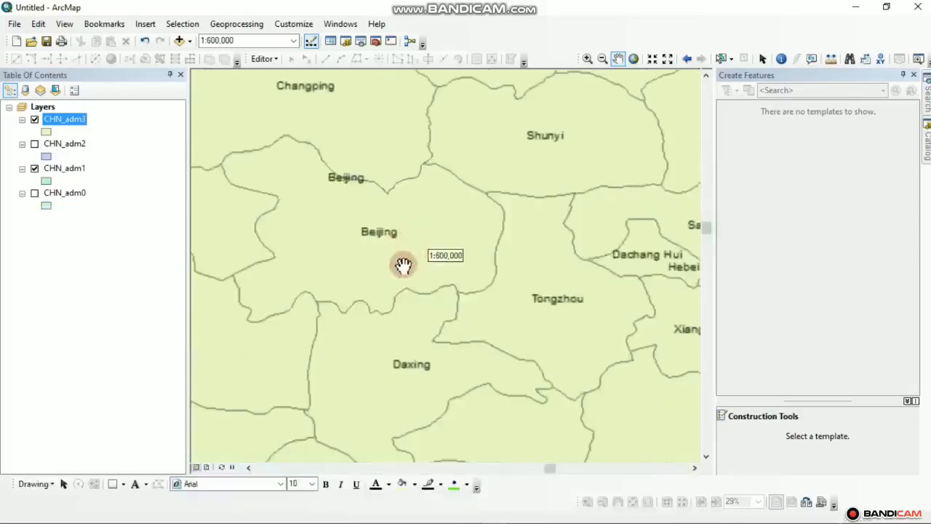
scroll(393, 266, down, 2)
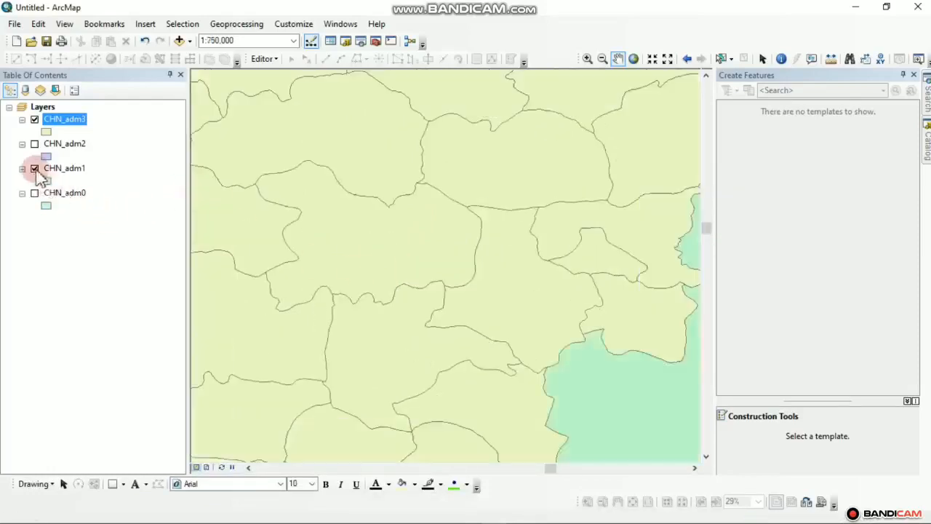
click(34, 168)
scroll(349, 245, down, 1)
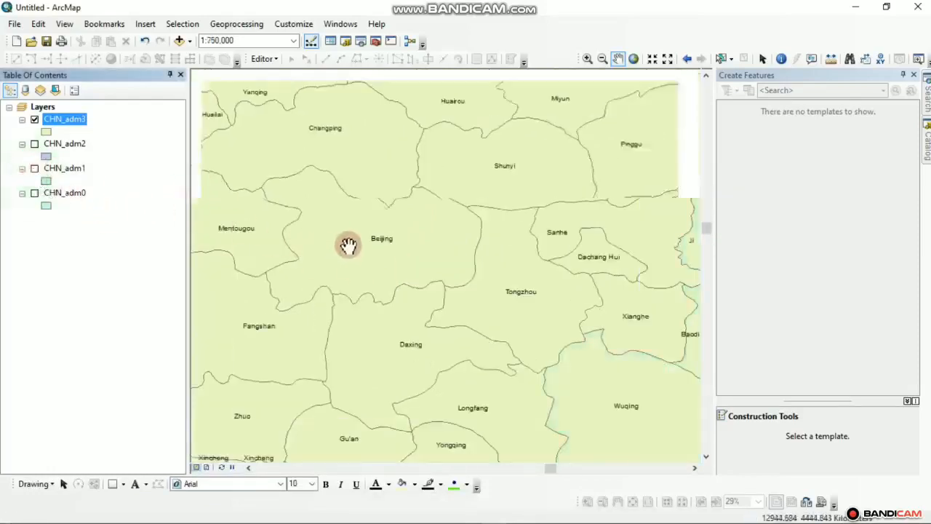
scroll(321, 247, up, 2)
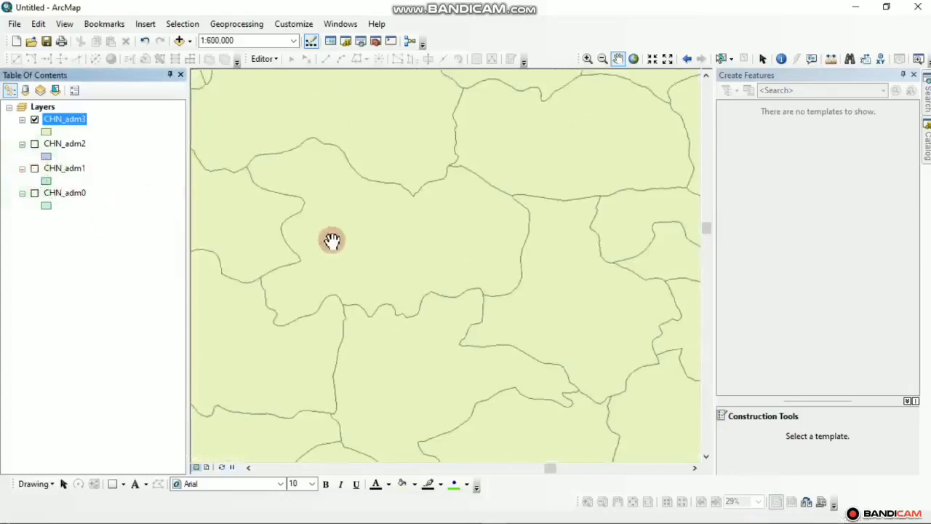
drag(333, 241, 367, 230)
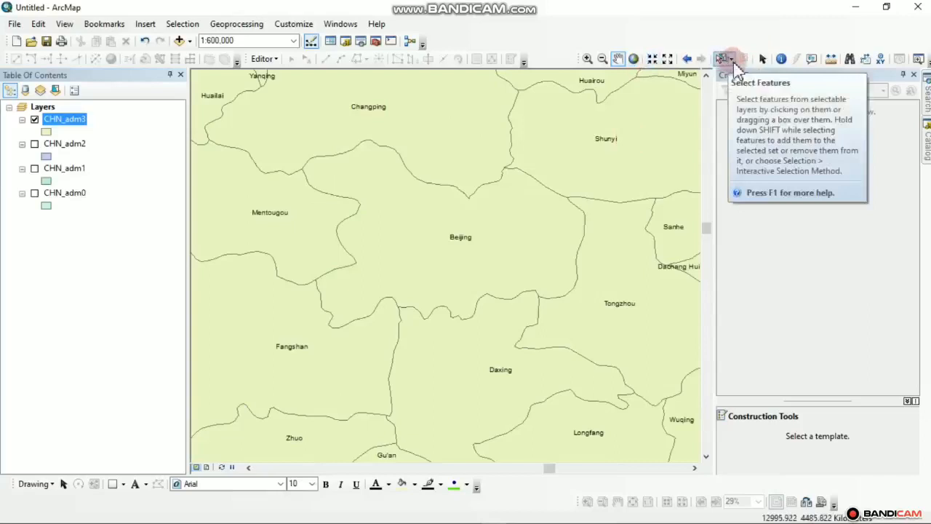
right_click(713, 29)
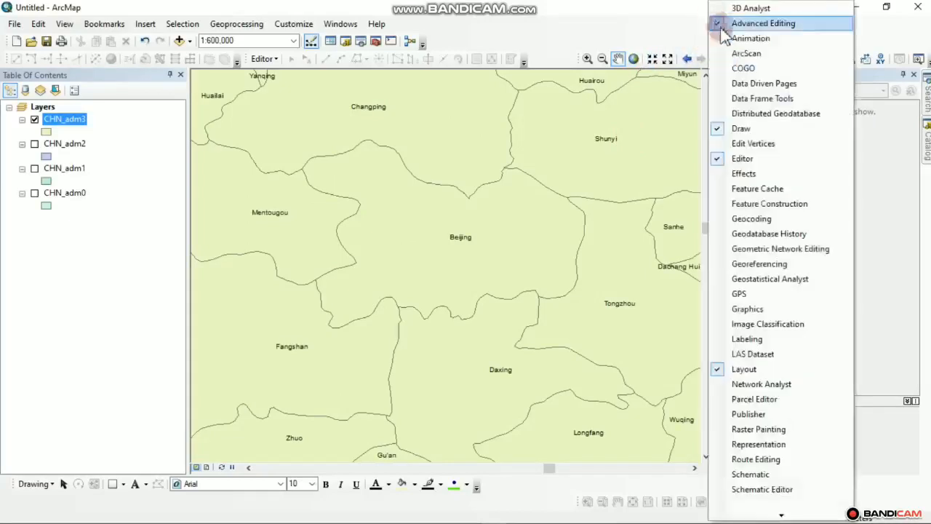
mouse_move(781, 514)
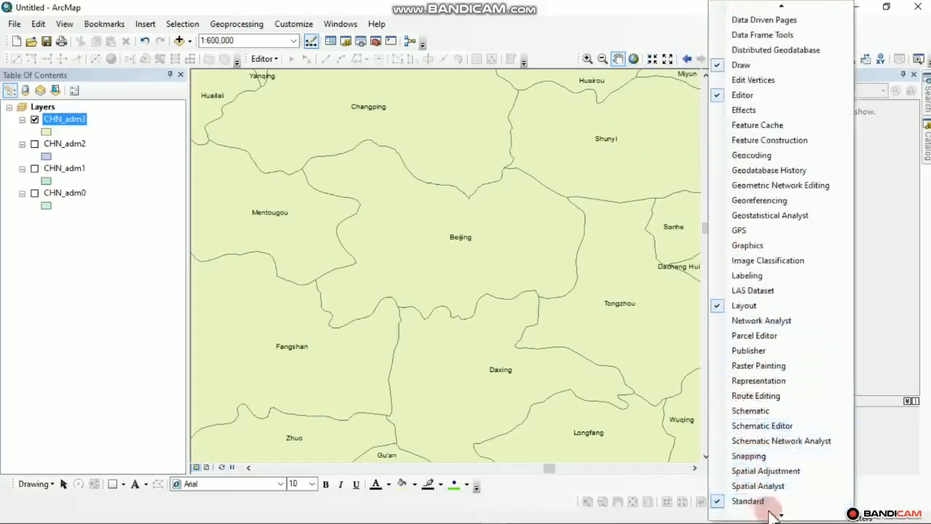
click(552, 20)
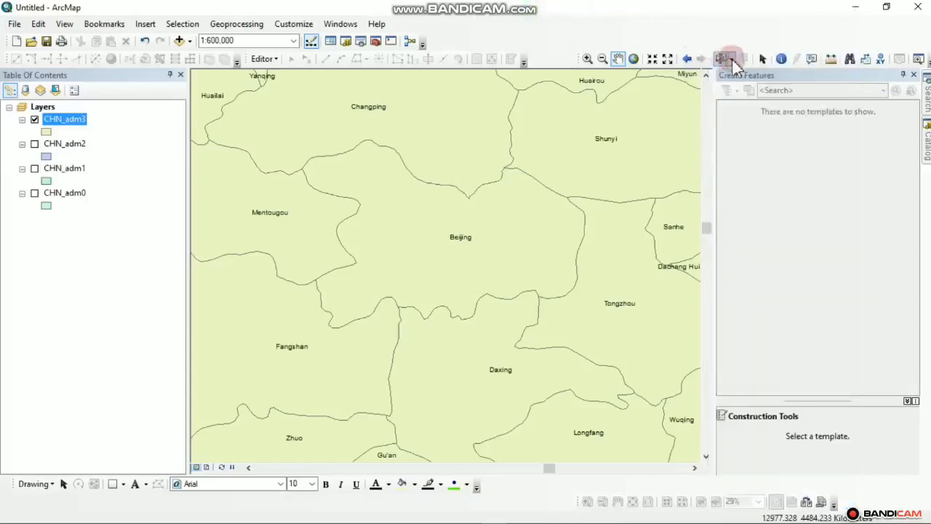
Step: Select the central Beijing polygon in the CHN_adm3 layer with the Select Features tool
click(733, 62)
click(749, 123)
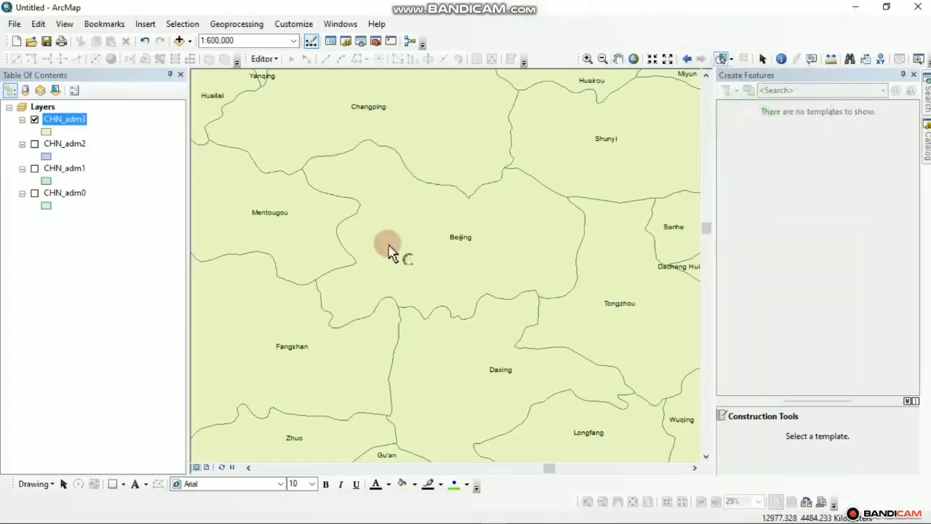
drag(389, 251, 411, 263)
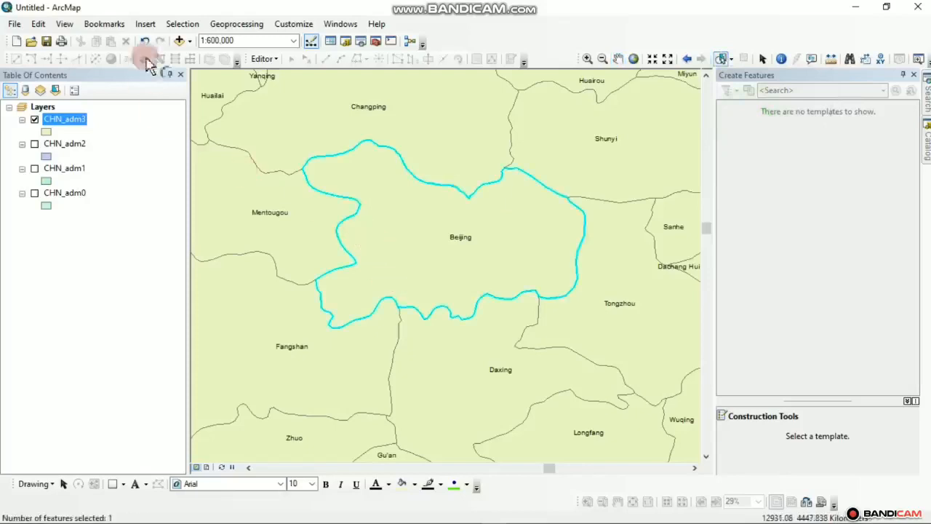
Step: Start the Clip geoprocessing tool and set both the input features and the clip features to CHN_adm3
click(231, 29)
click(249, 58)
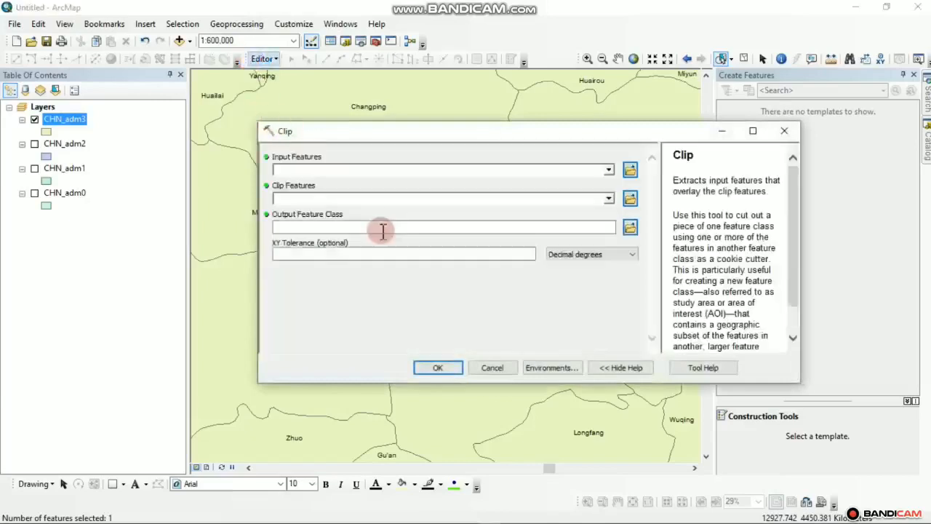
click(281, 169)
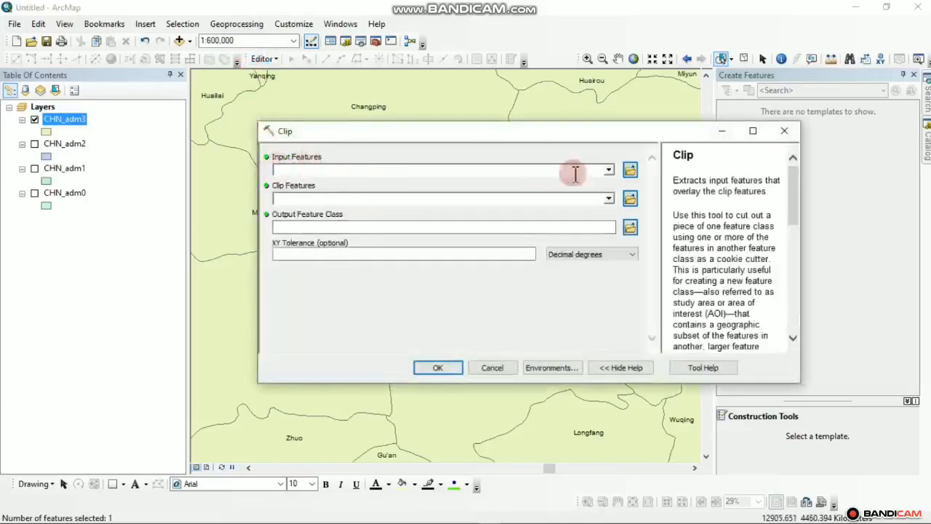
click(608, 169)
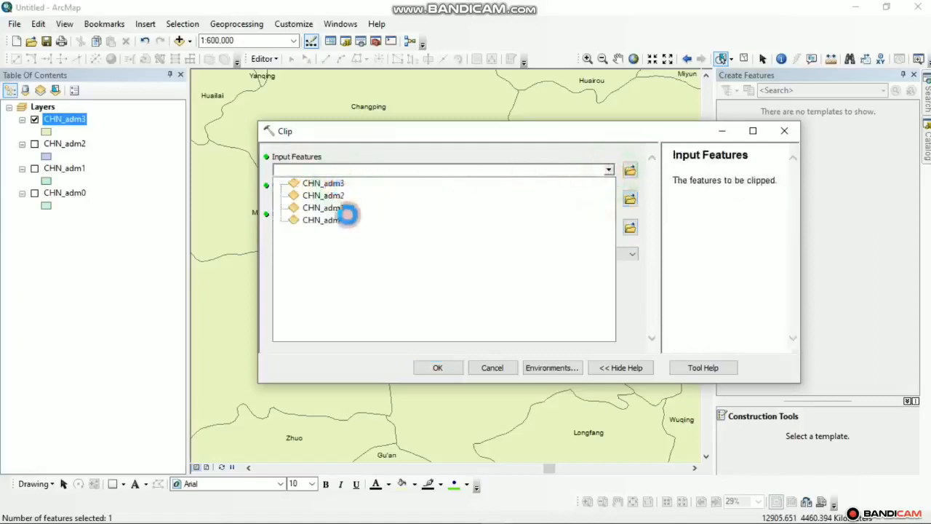
click(353, 234)
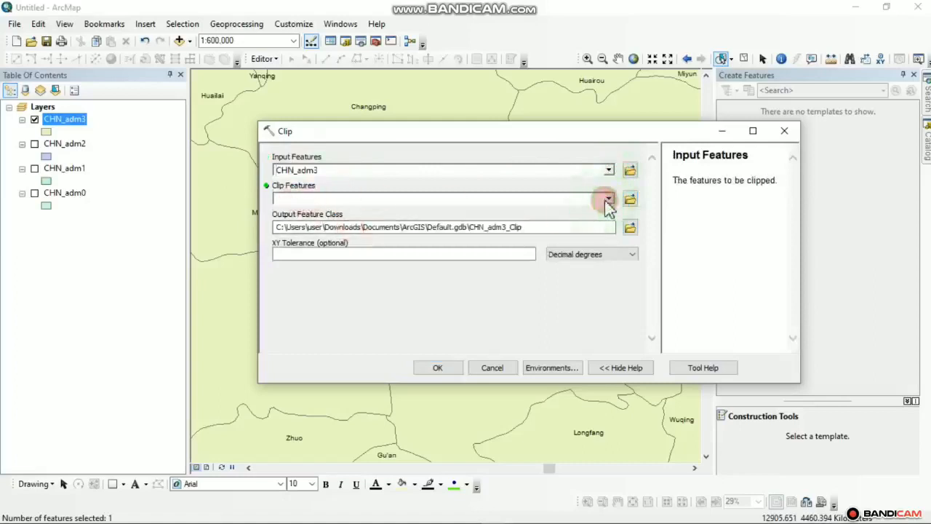
click(608, 199)
click(332, 213)
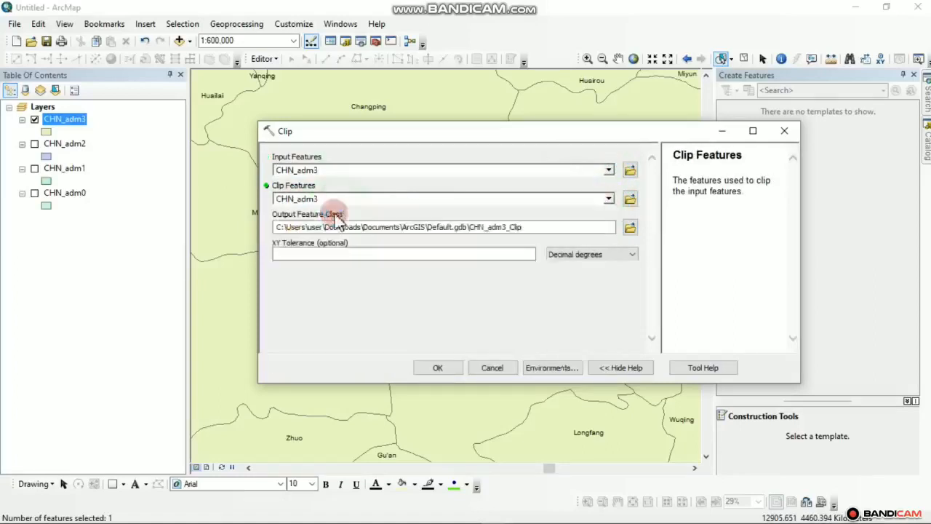
Step: Browse for the clip output location and create a folder named DATA inside Downloads\CHINA ADMIN
click(629, 228)
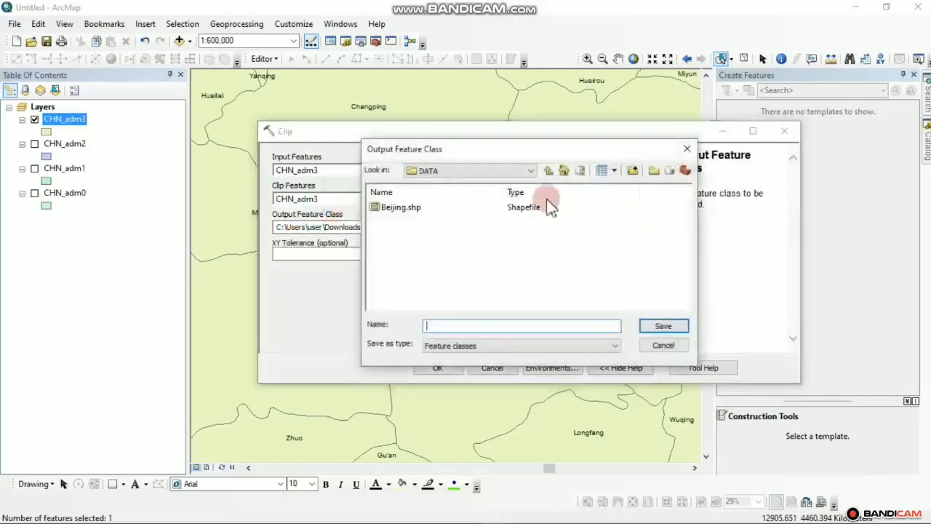
click(635, 170)
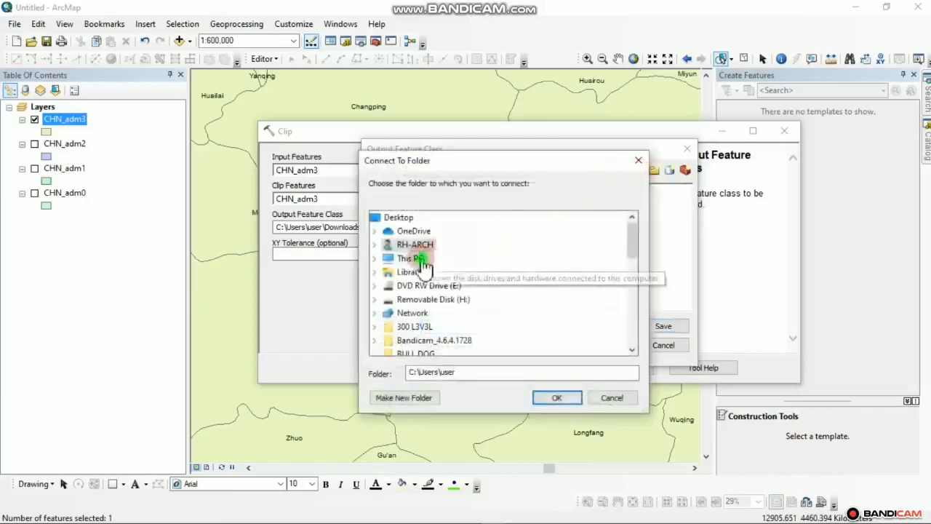
double_click(422, 259)
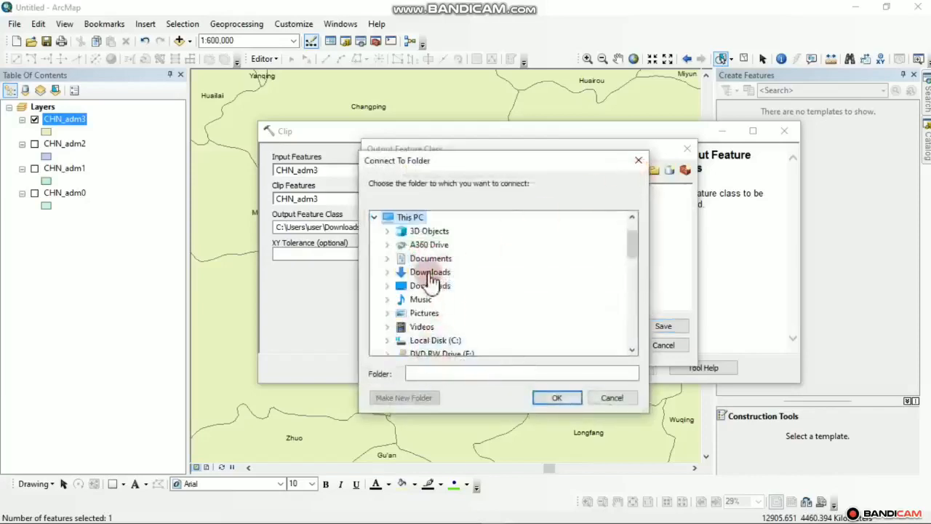
double_click(430, 273)
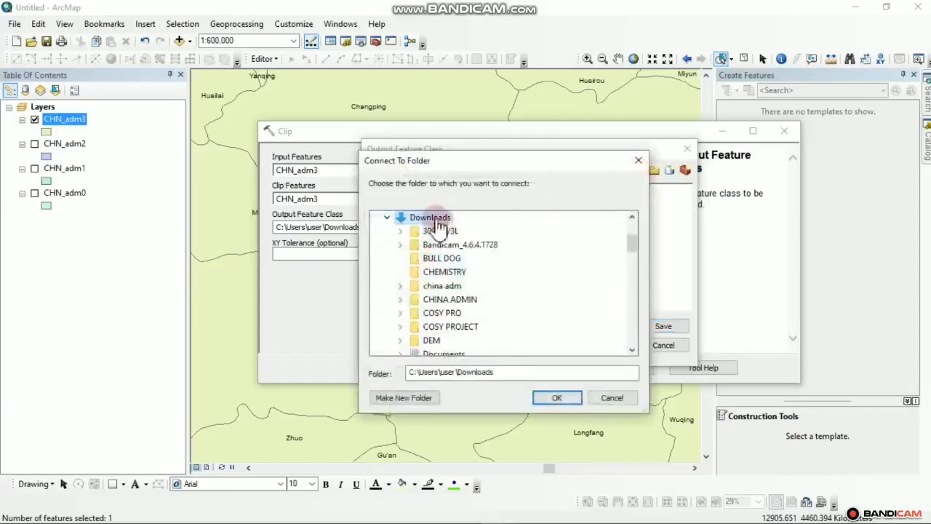
double_click(456, 301)
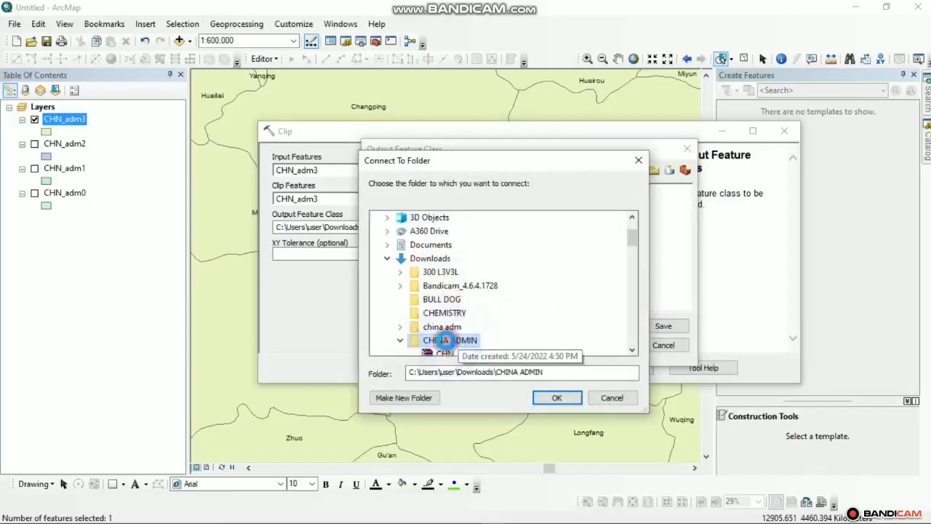
right_click(449, 340)
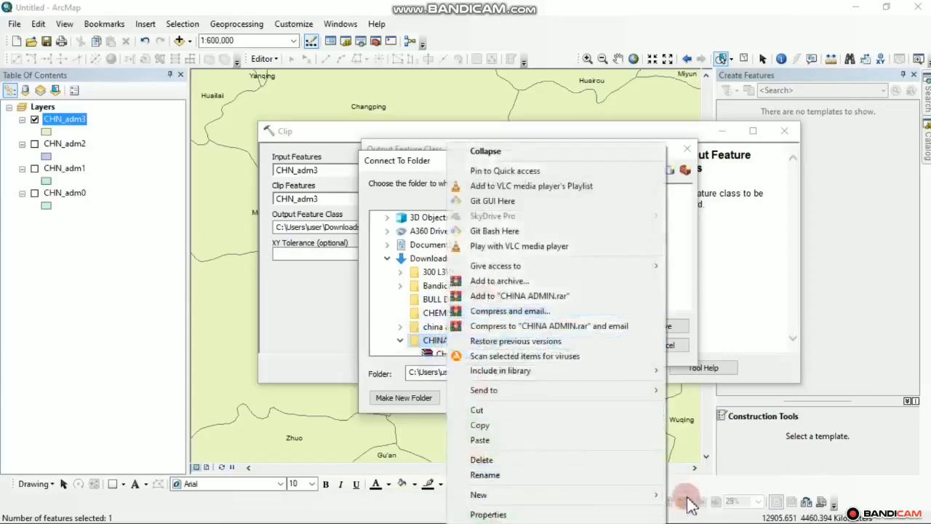
mouse_move(654, 500)
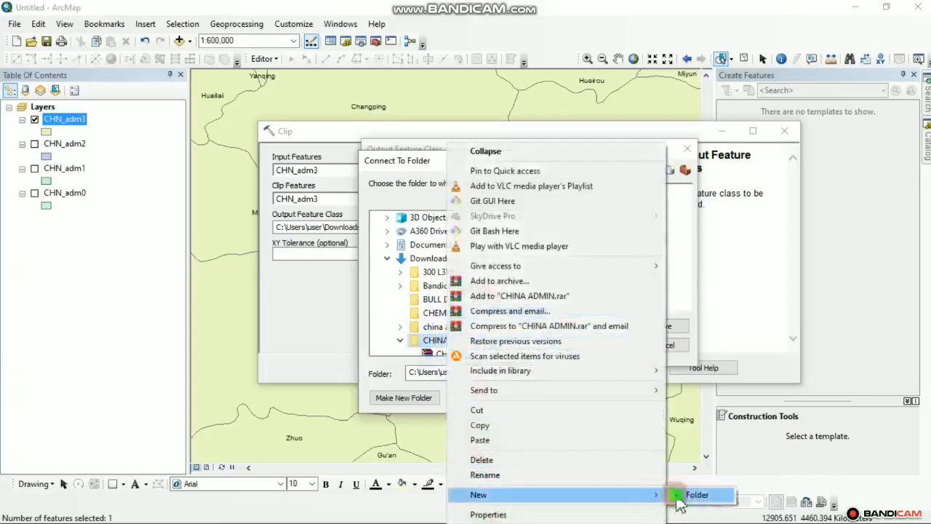
click(691, 496)
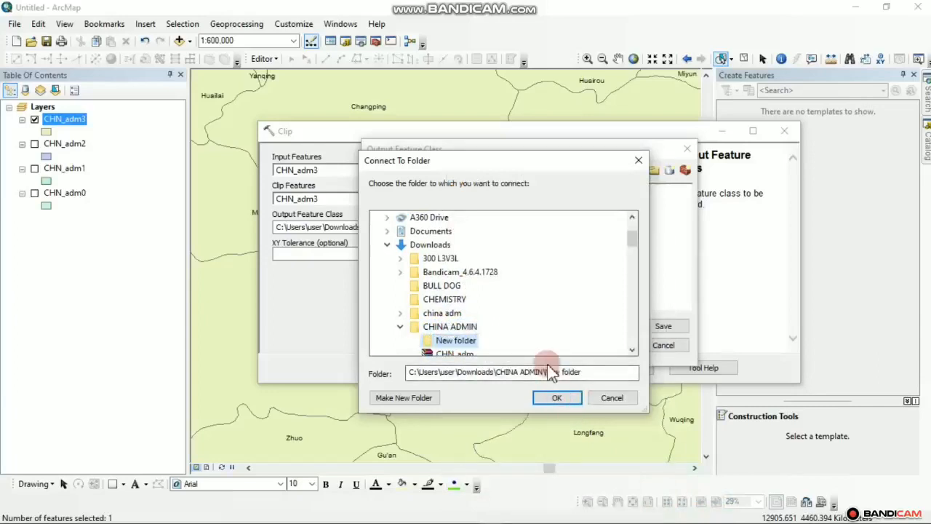
text(DATA)
Step: Connect to the new DATA folder and save the clip output there as Beijing Municipality
click(462, 327)
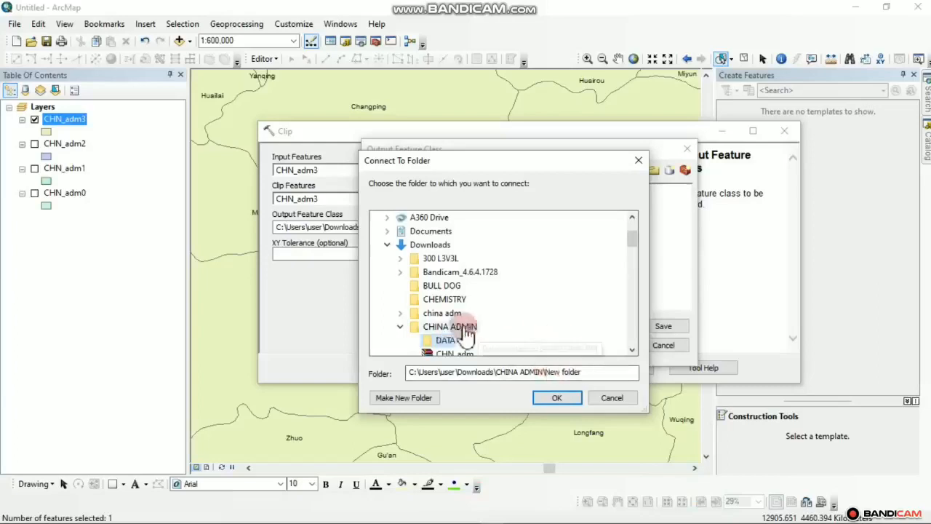
click(447, 341)
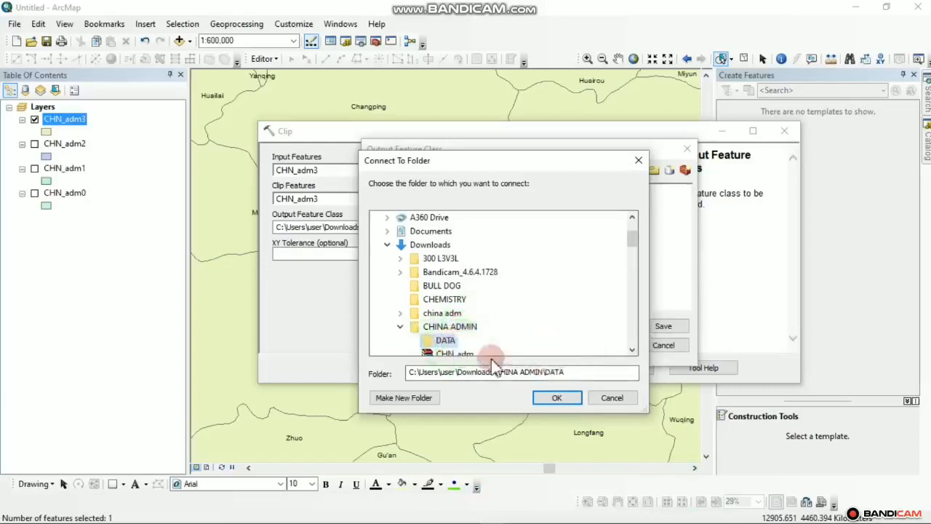
click(557, 399)
click(452, 327)
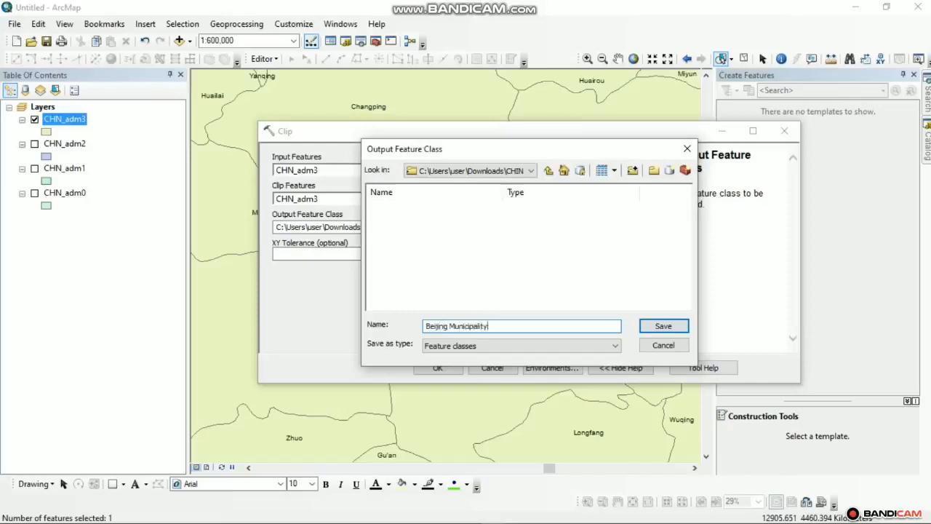
click(663, 327)
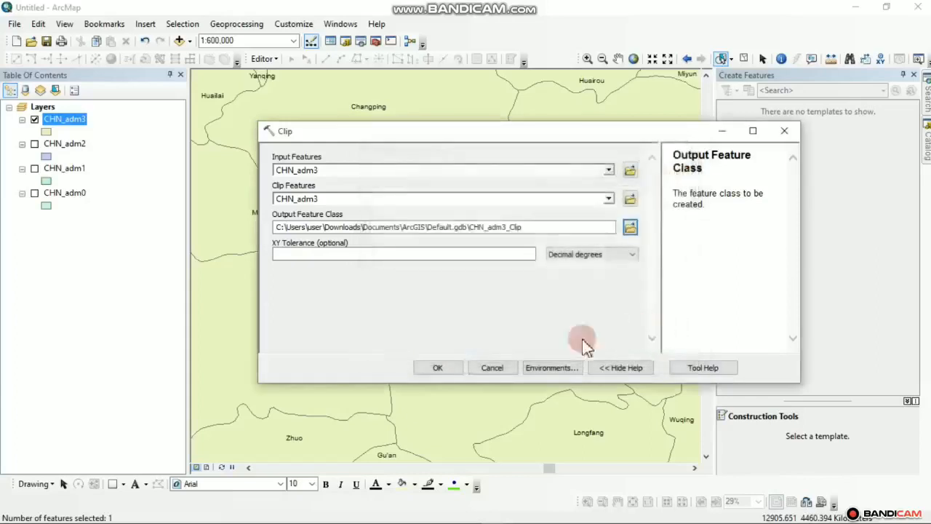
Step: Run the Clip tool and hide the CHN_adm3 layer so only the clipped Beijing polygon is displayed
click(442, 370)
click(440, 369)
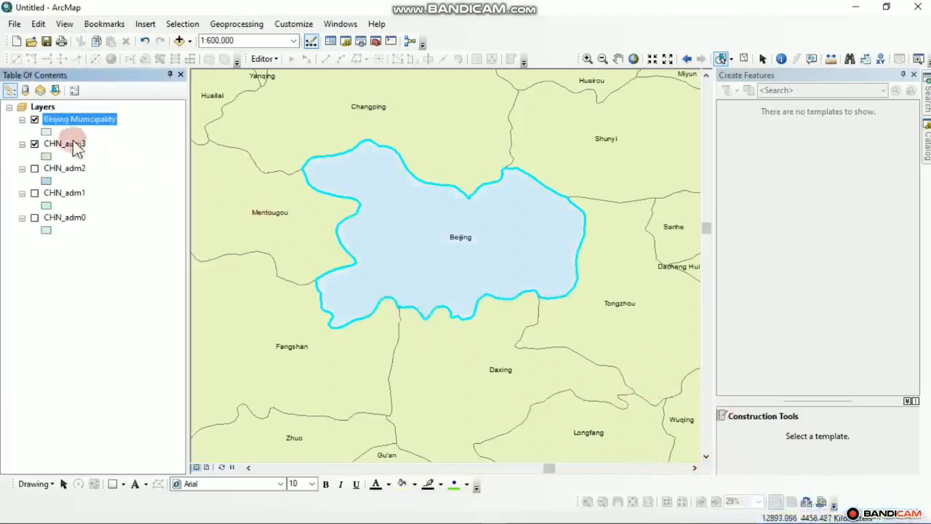
click(34, 144)
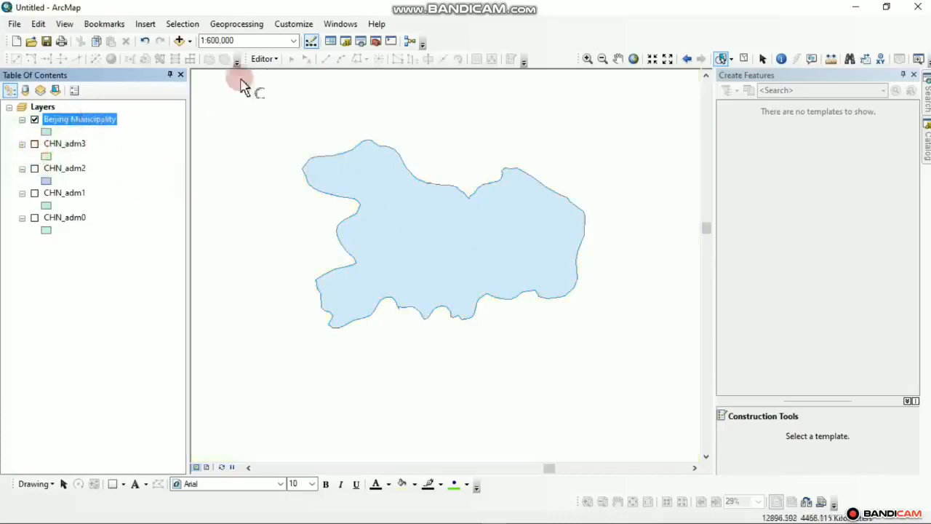
Step: Find the Layer To KML conversion tool through the search and set Beijing Municipality as its input layer
click(338, 24)
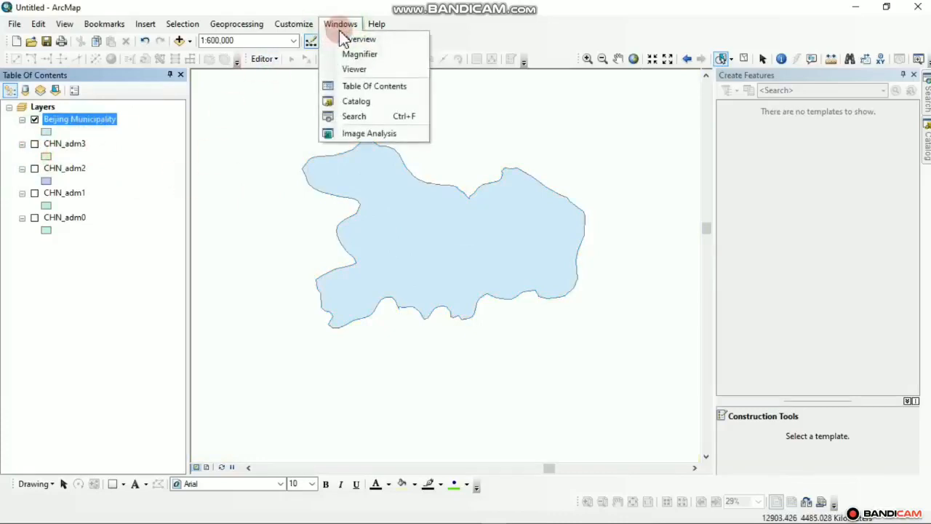
click(359, 121)
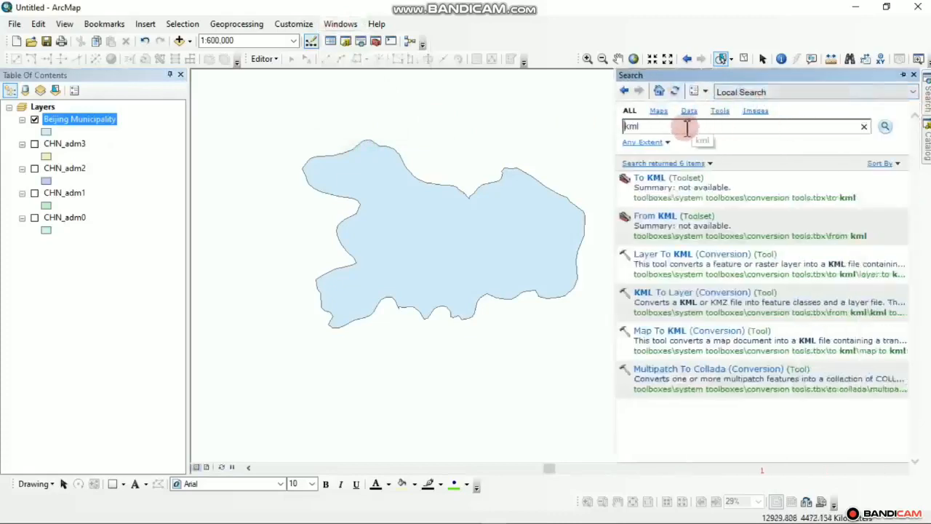
double_click(630, 128)
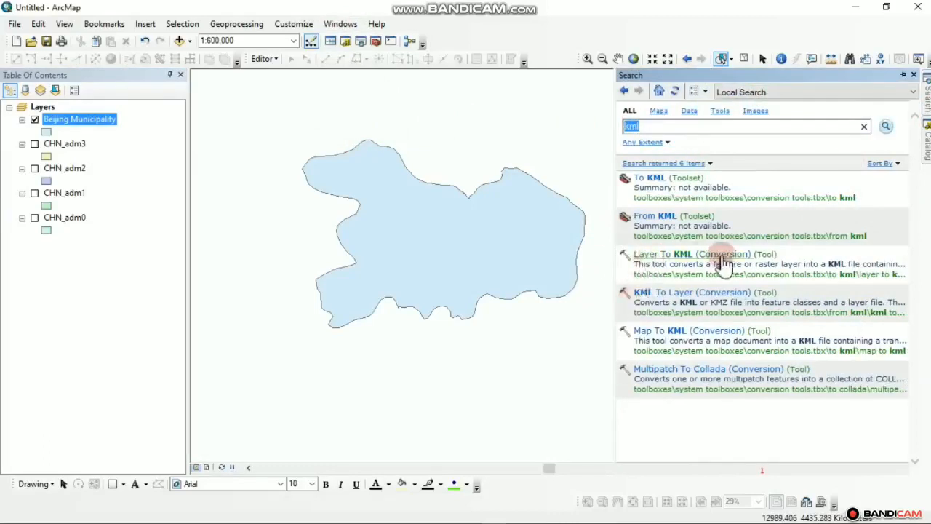
click(674, 254)
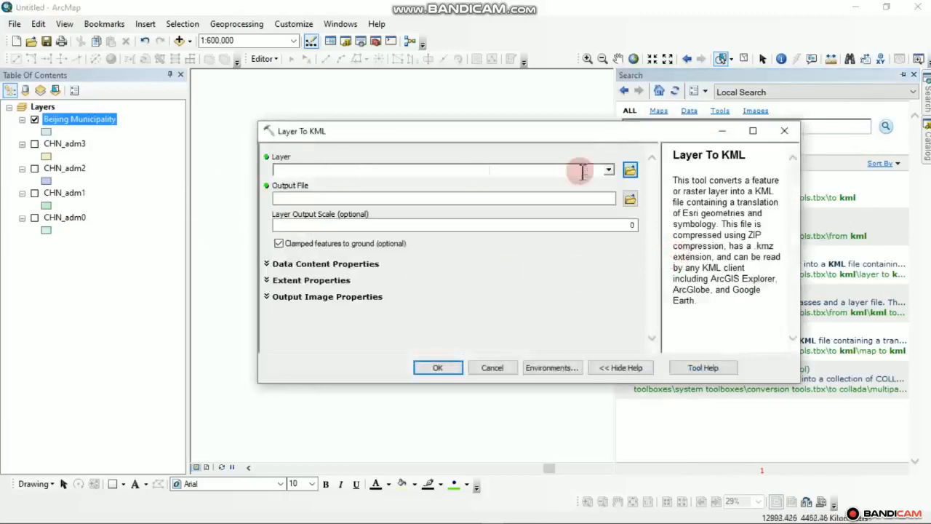
click(608, 169)
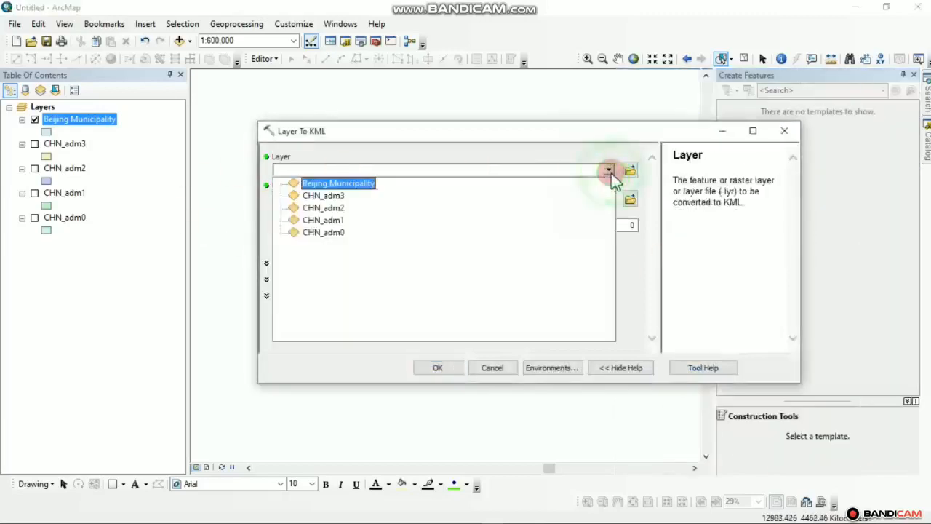
click(356, 184)
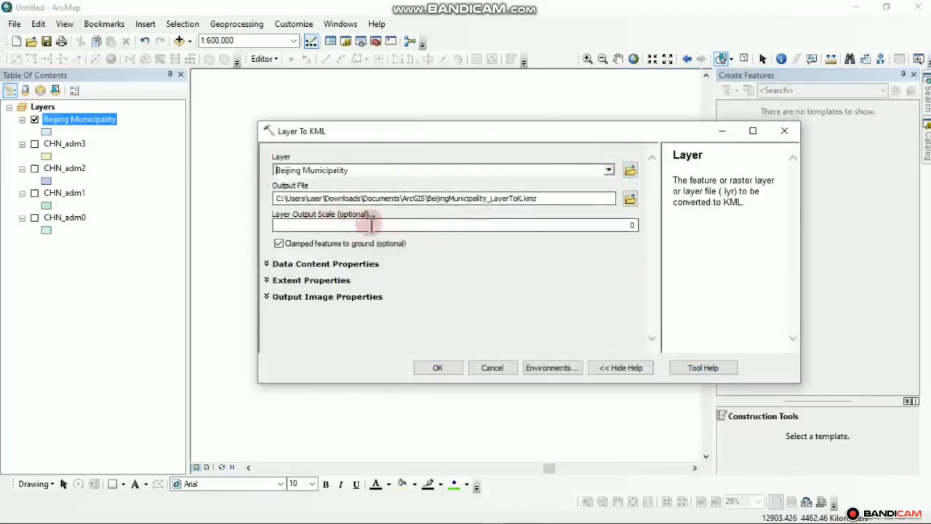
Step: Set the KML output file to Beijing kml in the CHINA ADMIN\DATA folder and run the conversion
click(630, 201)
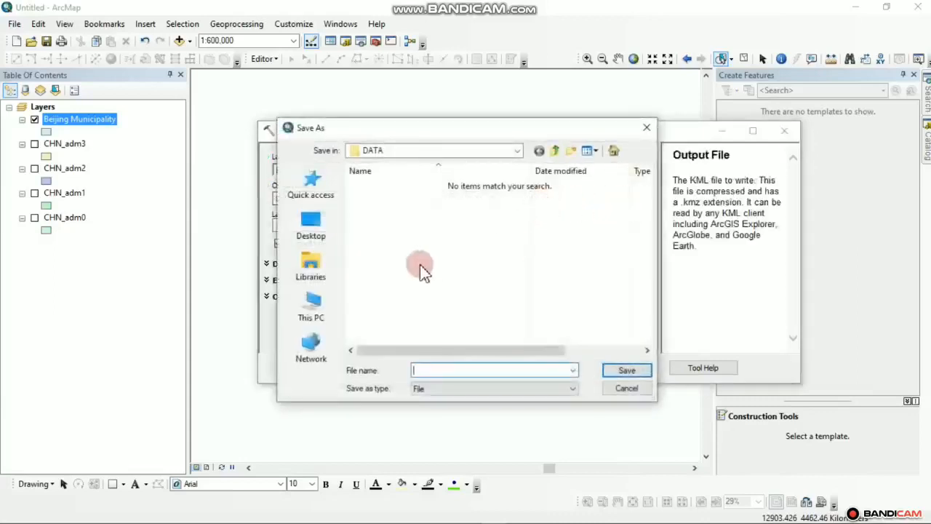
click(515, 153)
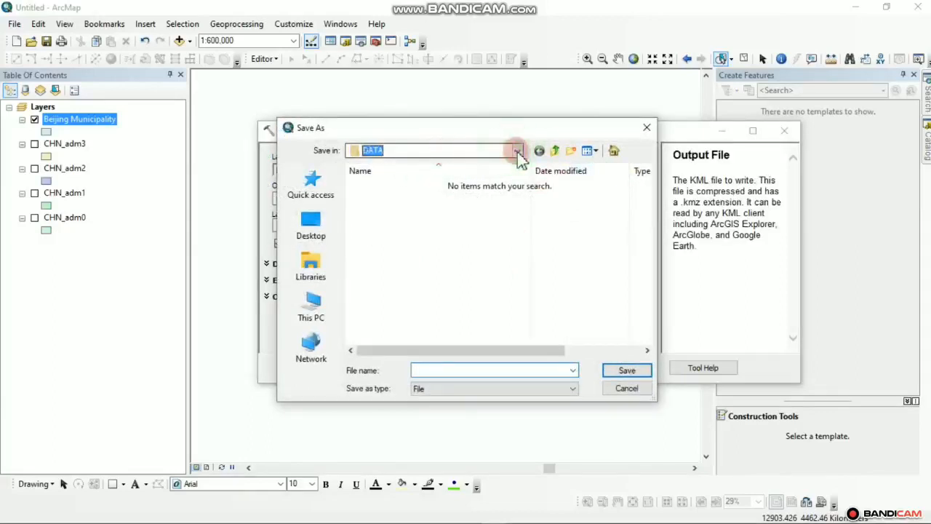
scroll(418, 192, up, 2)
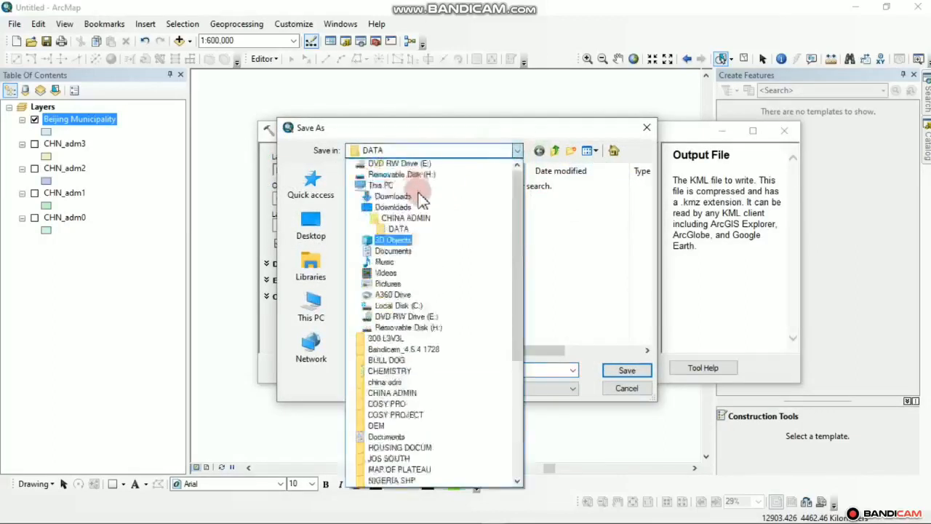
scroll(420, 197, up, 2)
click(401, 295)
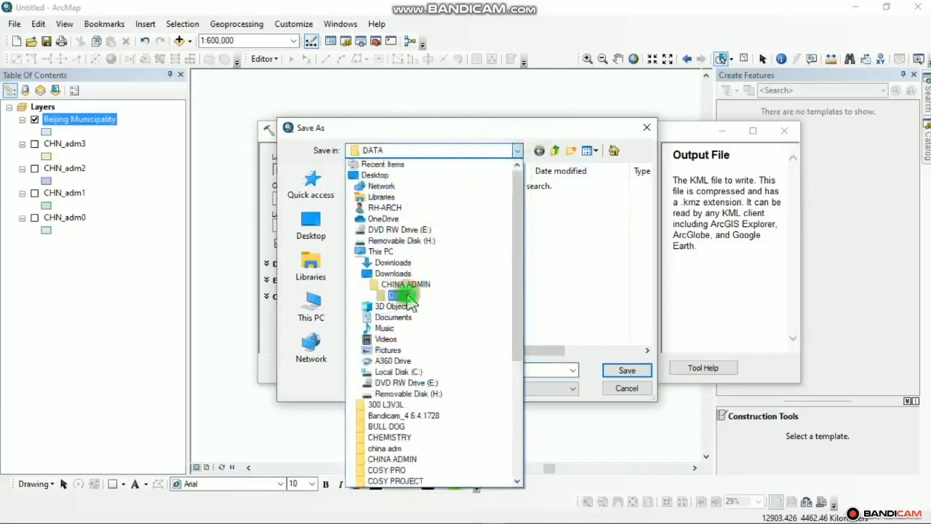
click(439, 370)
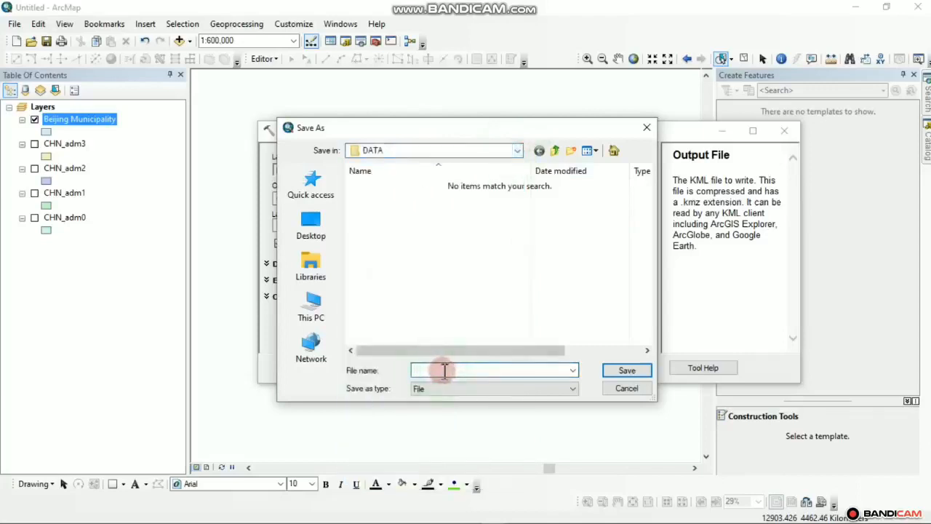
text(Beijing)
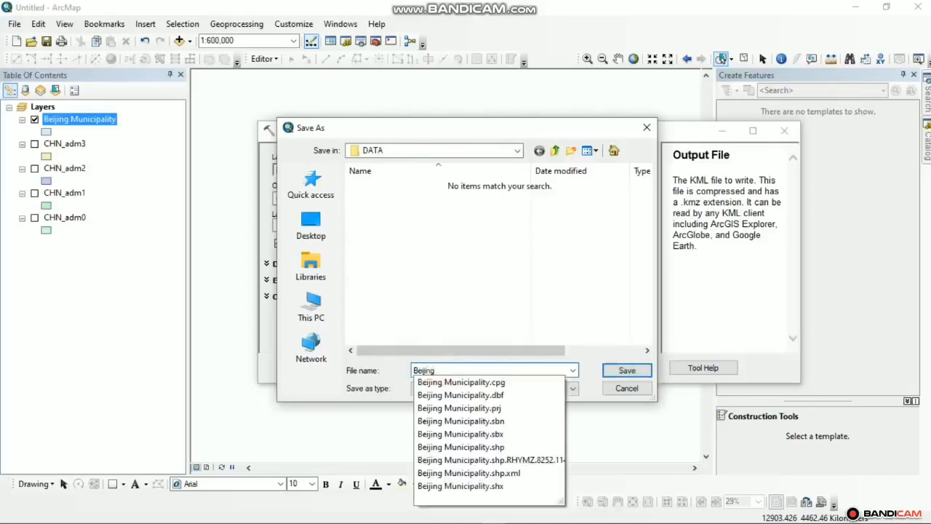
text(k)
click(444, 370)
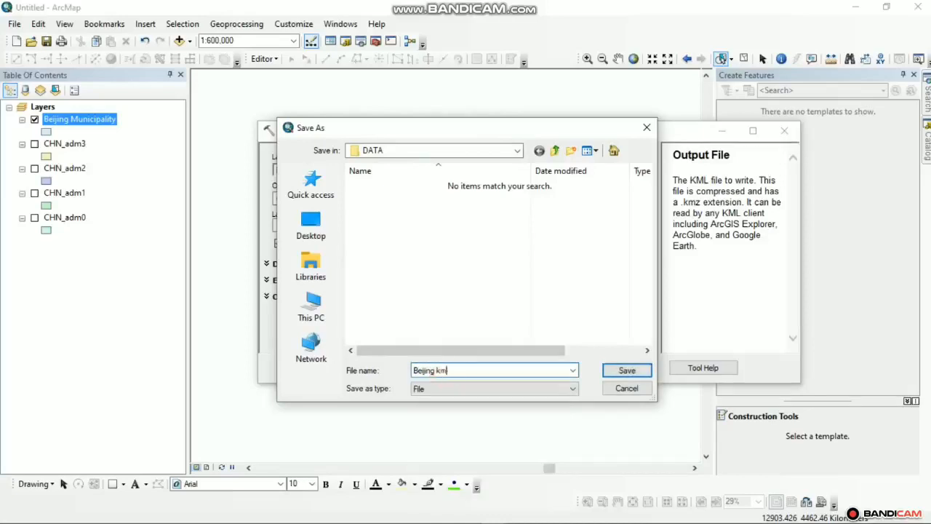
click(626, 374)
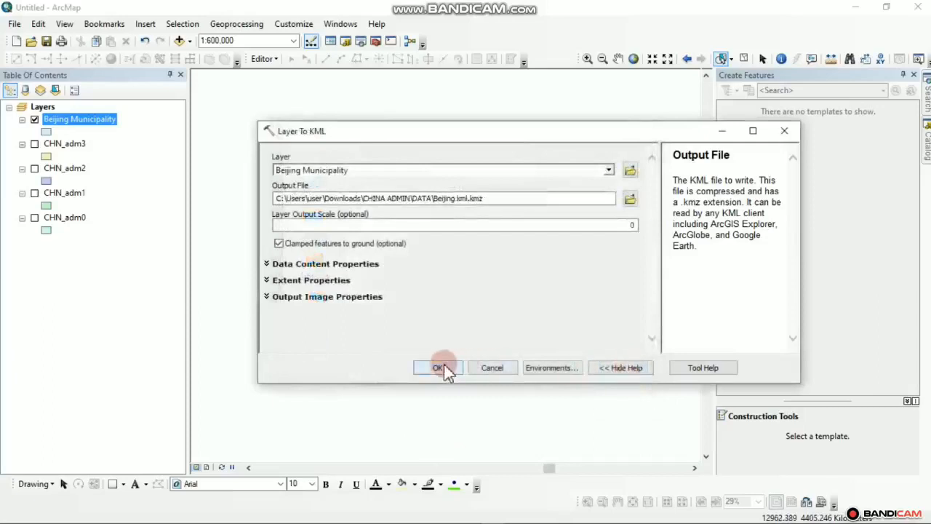
click(440, 367)
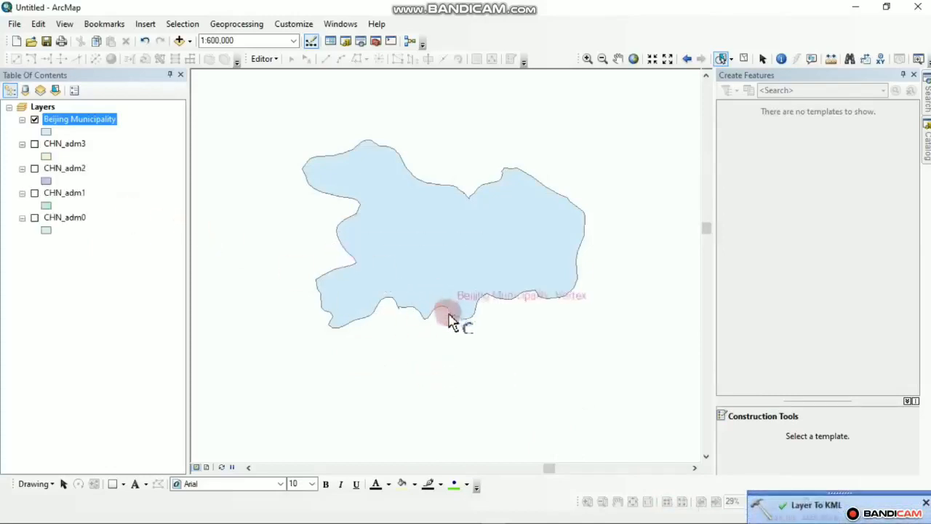
Step: Switch to the desktop's CHINA ADMIN folder in File Explorer and examine the exported files in its DATA subfolder
click(857, 11)
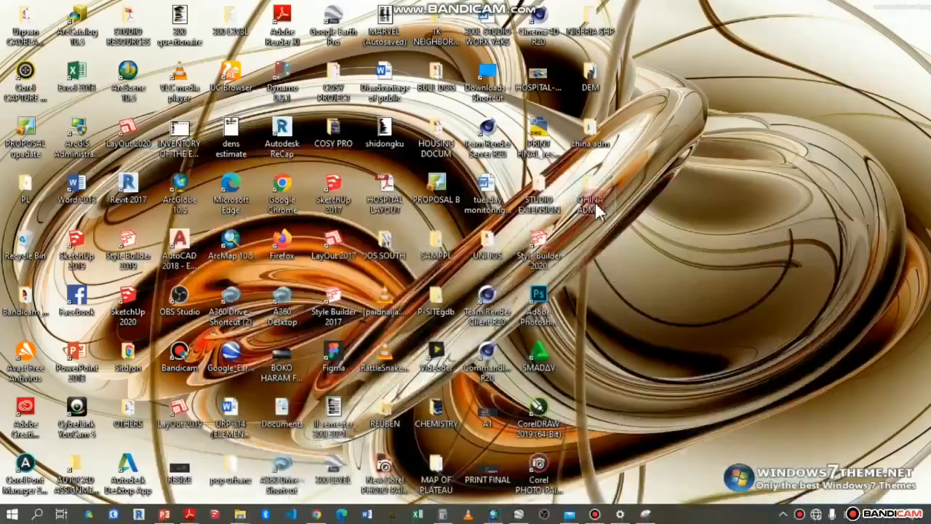
double_click(594, 202)
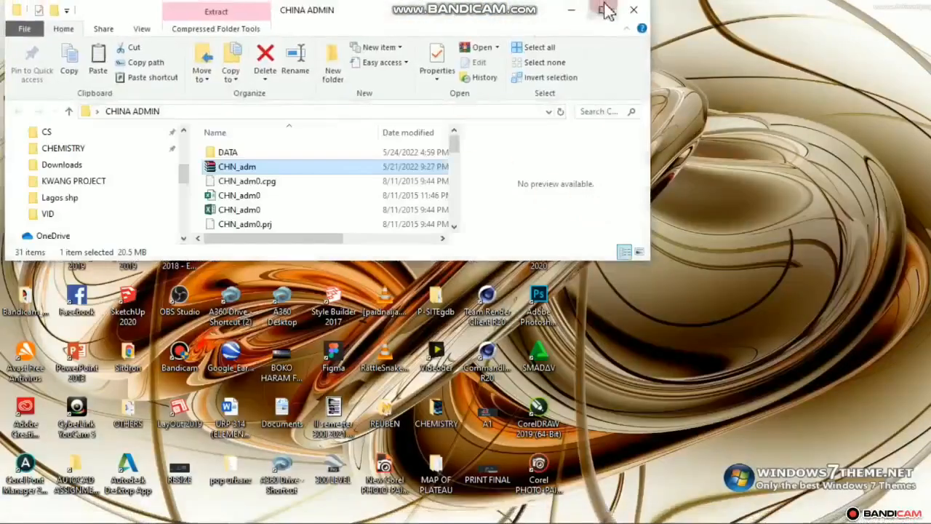
click(605, 10)
click(237, 147)
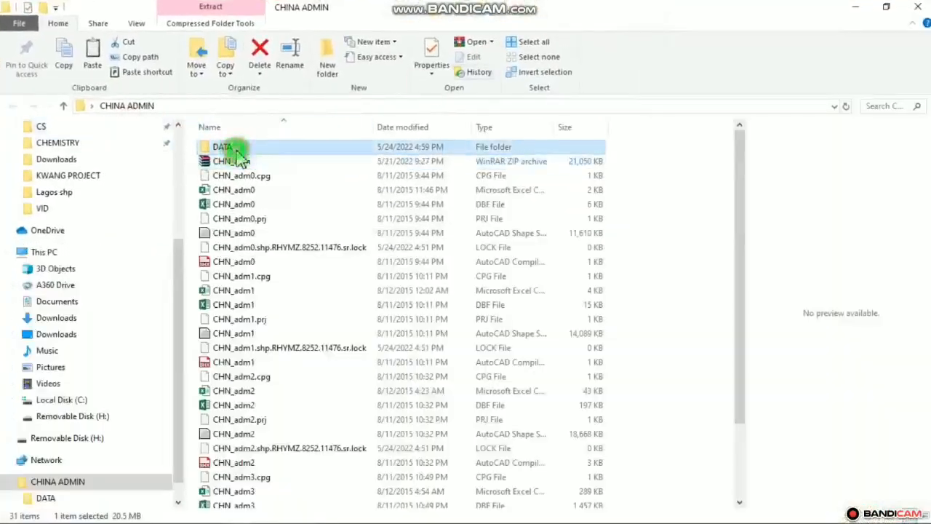
double_click(237, 151)
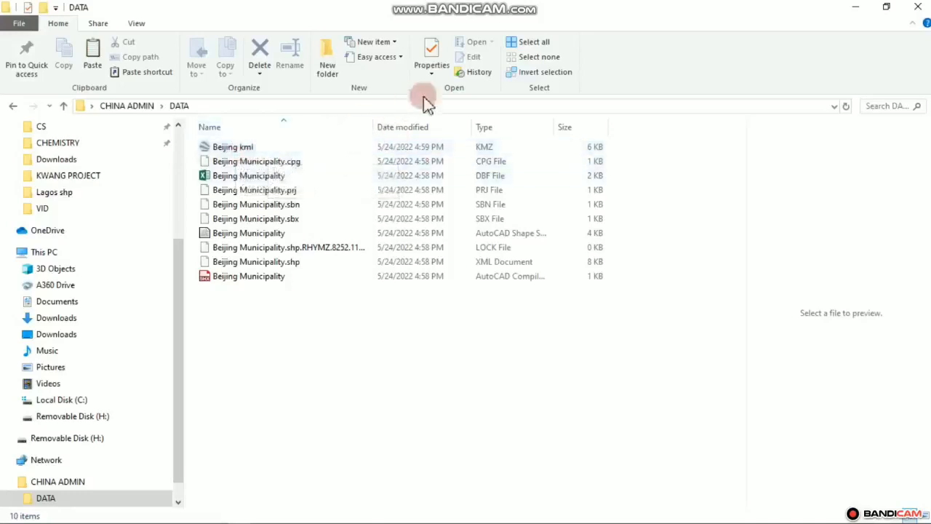
Step: Minimize the DATA folder window and switch to Google Earth Pro
click(855, 7)
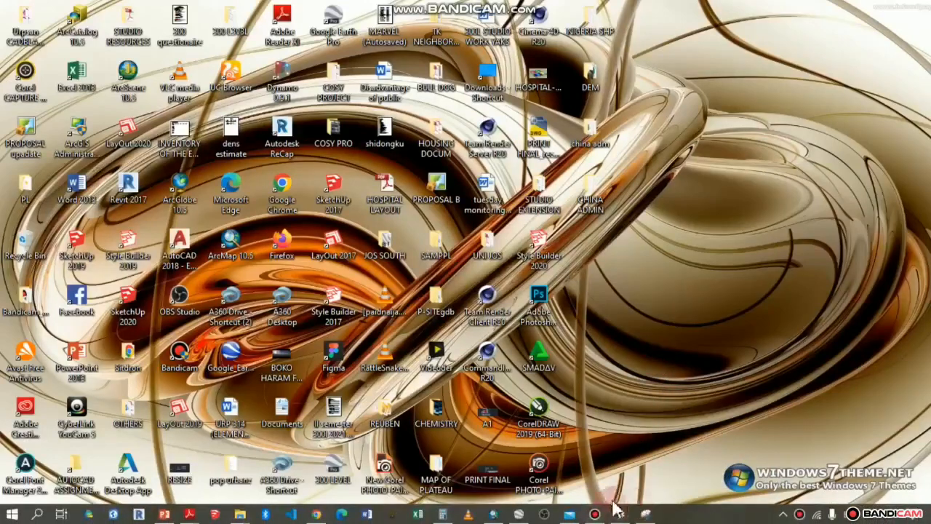
click(519, 515)
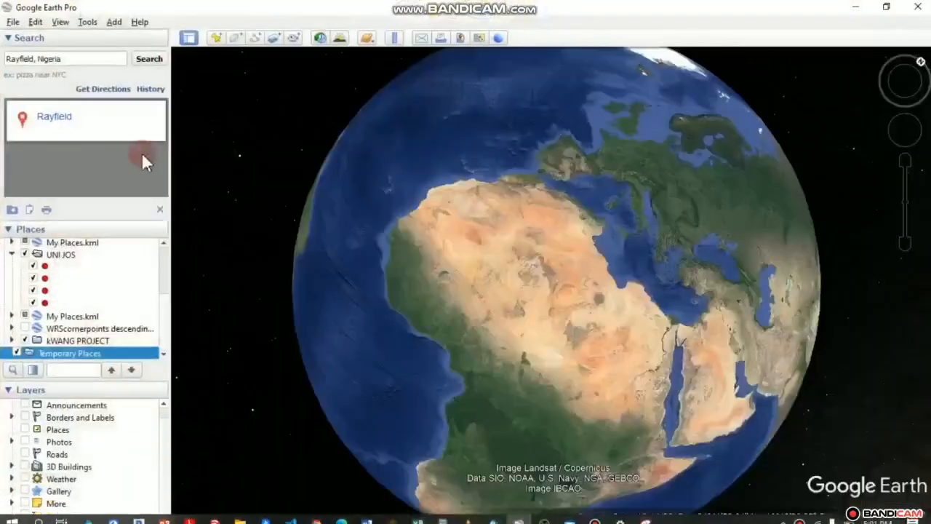
Step: Open the Beijing kml file from the kml subfolder of CHINA ADM
click(13, 22)
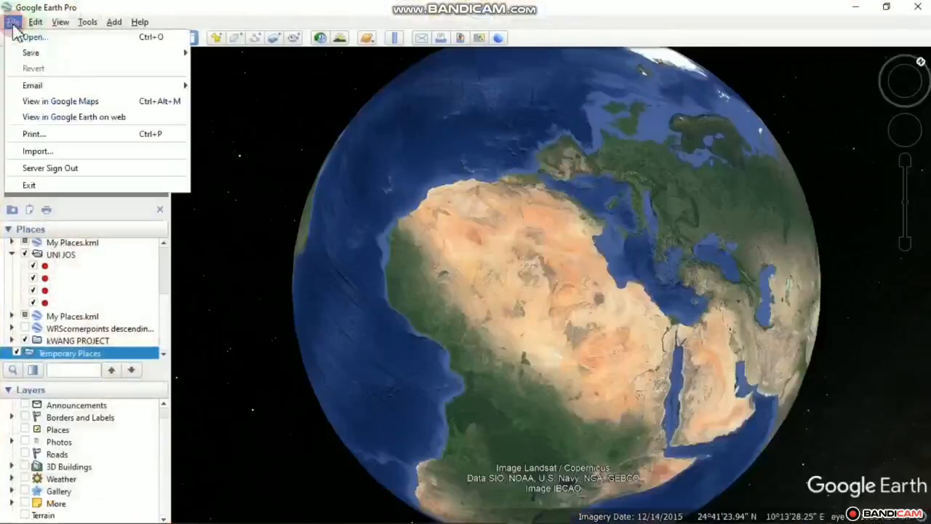
key(Escape)
click(13, 22)
key(Escape)
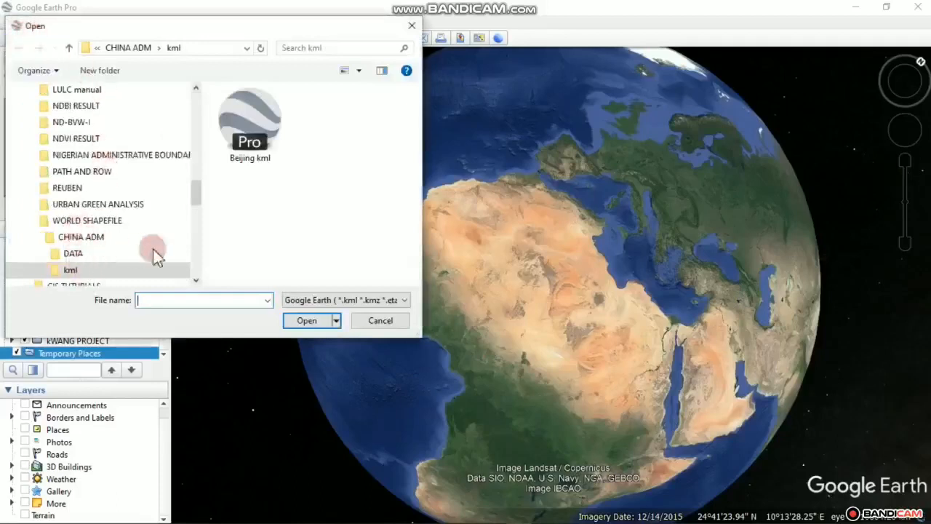
click(197, 281)
click(197, 281)
click(197, 281)
click(197, 281)
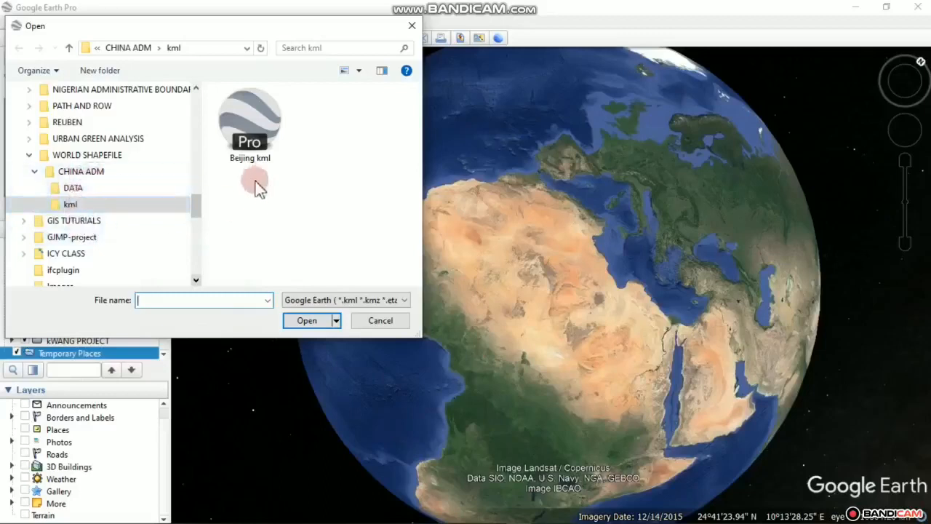
click(316, 326)
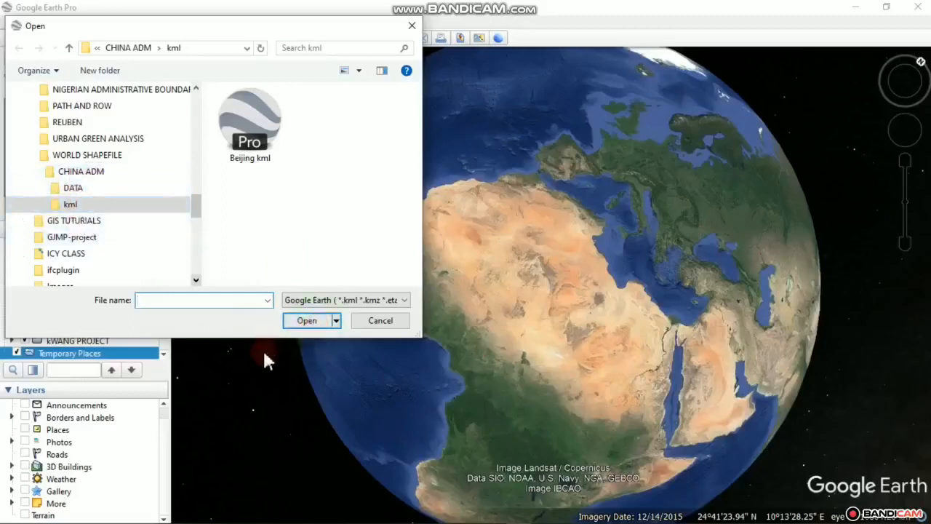
click(289, 318)
click(315, 325)
click(271, 156)
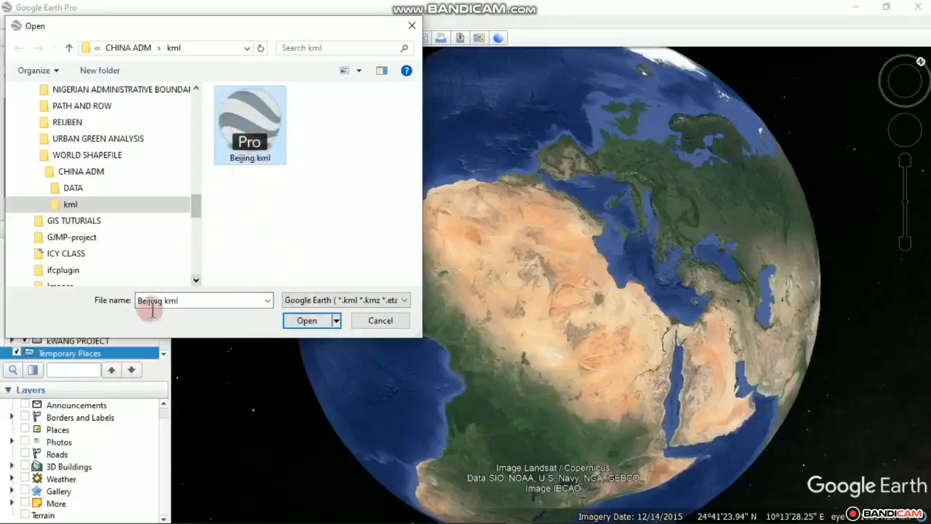
click(306, 321)
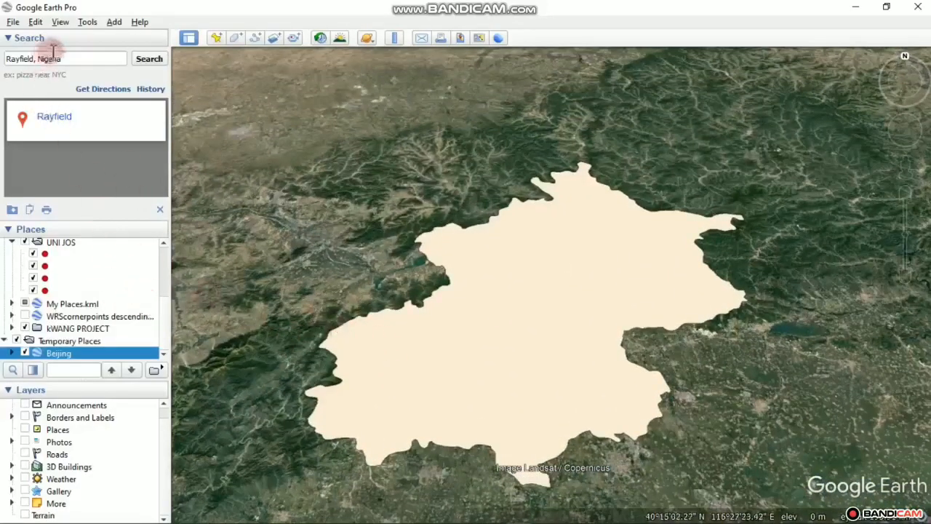
Step: Reset the globe view so the Beijing polygon is seen from directly above
click(61, 23)
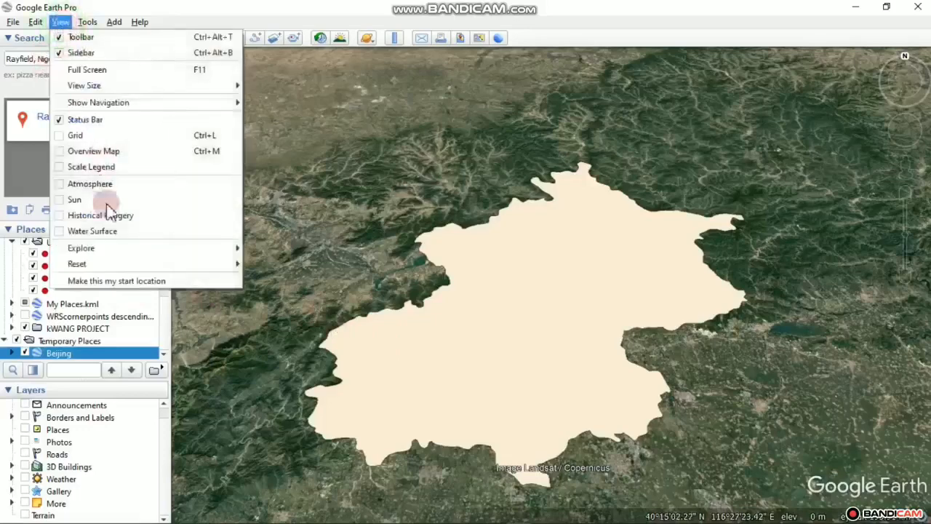
mouse_move(138, 268)
click(297, 296)
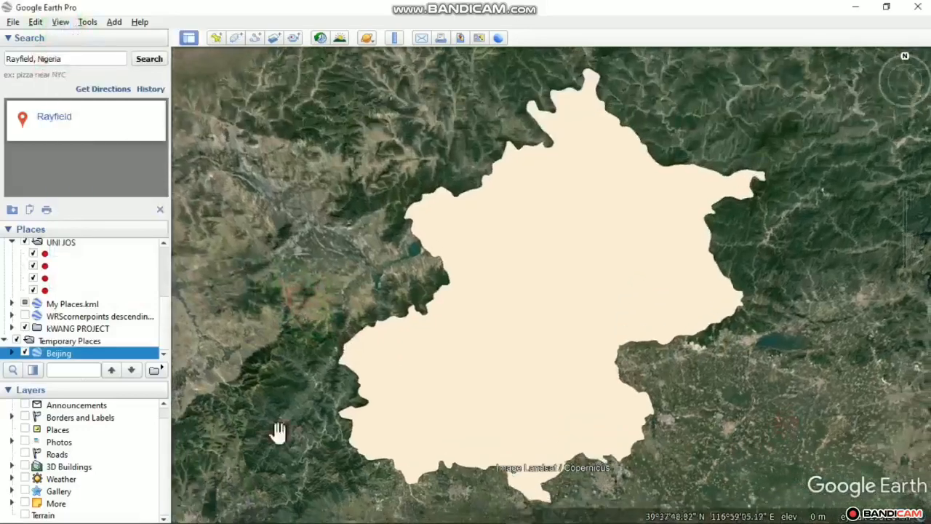
Step: Open the properties of the Beijing folder in Temporary Places and set its area style to Outlined
click(165, 357)
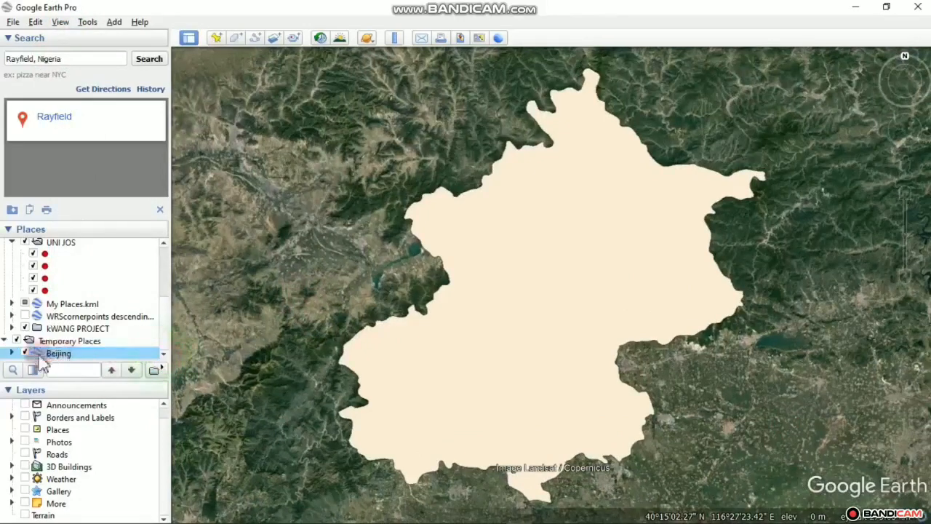
click(11, 354)
right_click(64, 358)
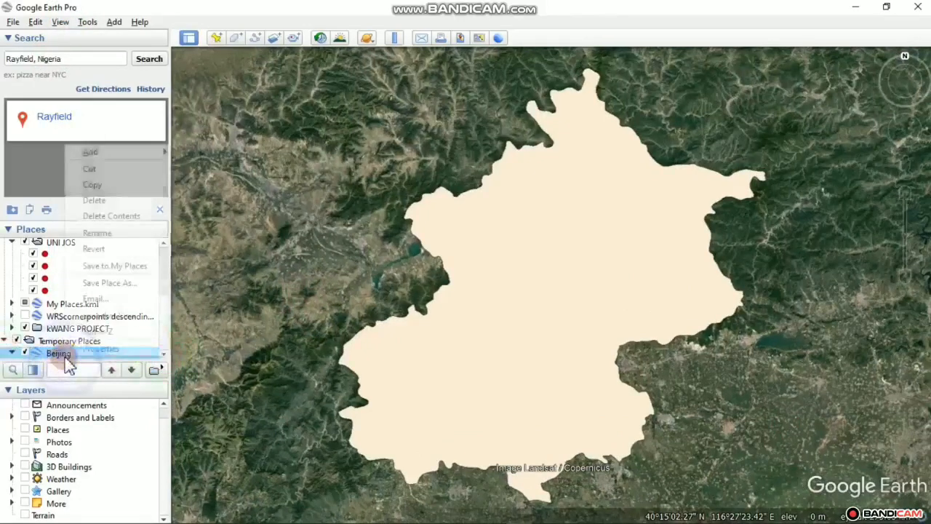
click(84, 349)
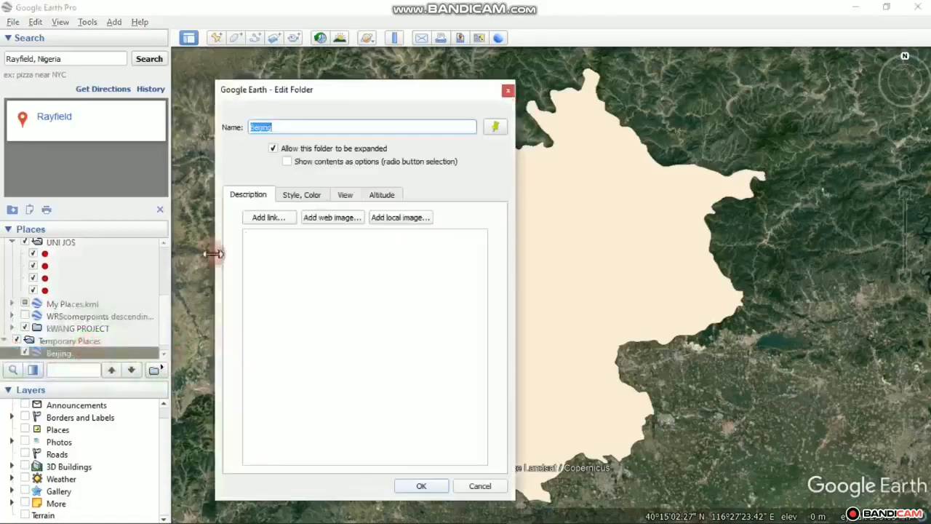
click(294, 197)
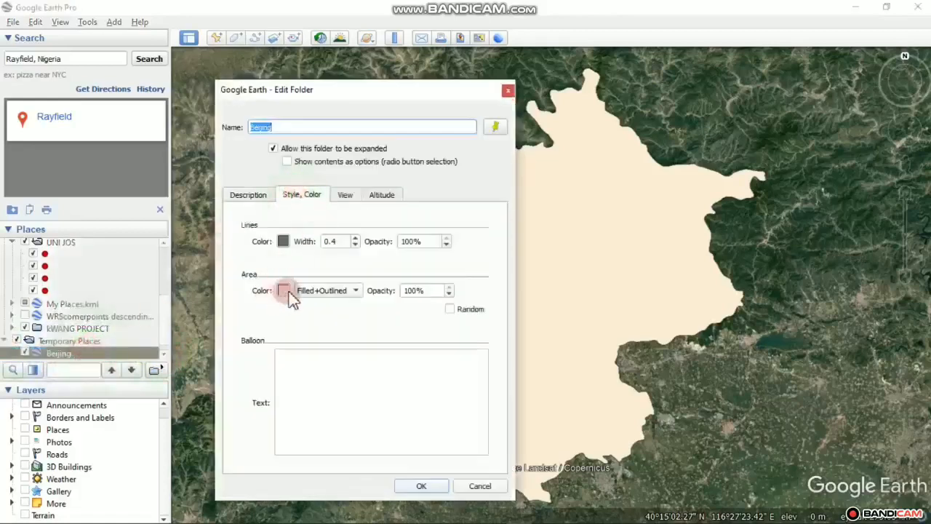
click(358, 290)
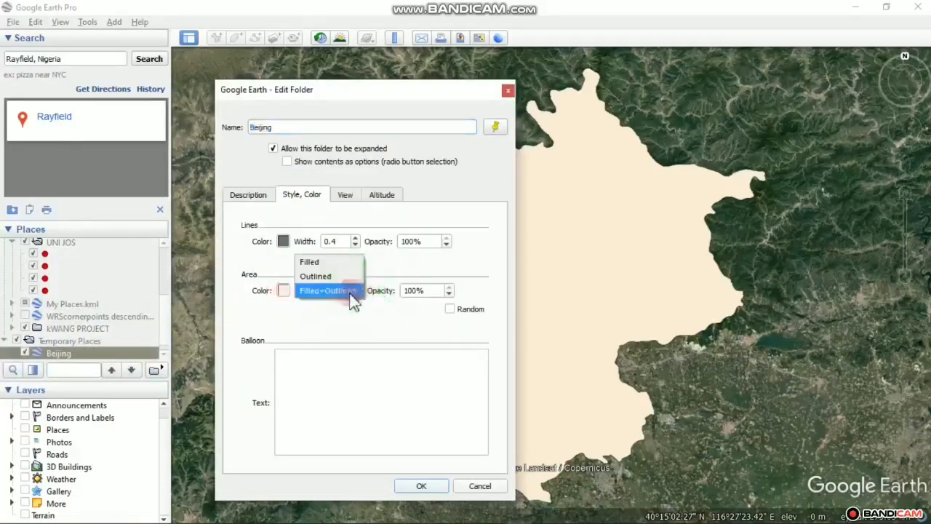
click(335, 274)
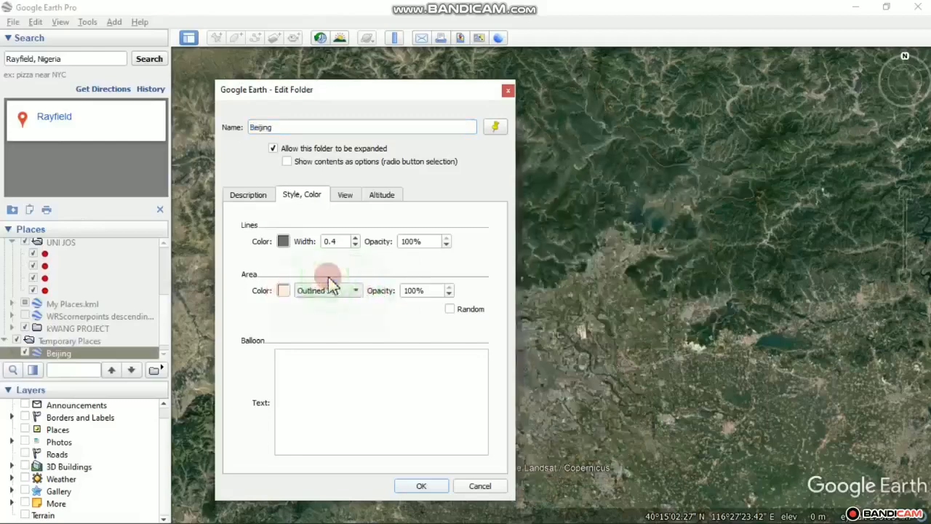
Step: Set the Beijing outline to a red line colour with a width of 5 and apply the changes
click(283, 242)
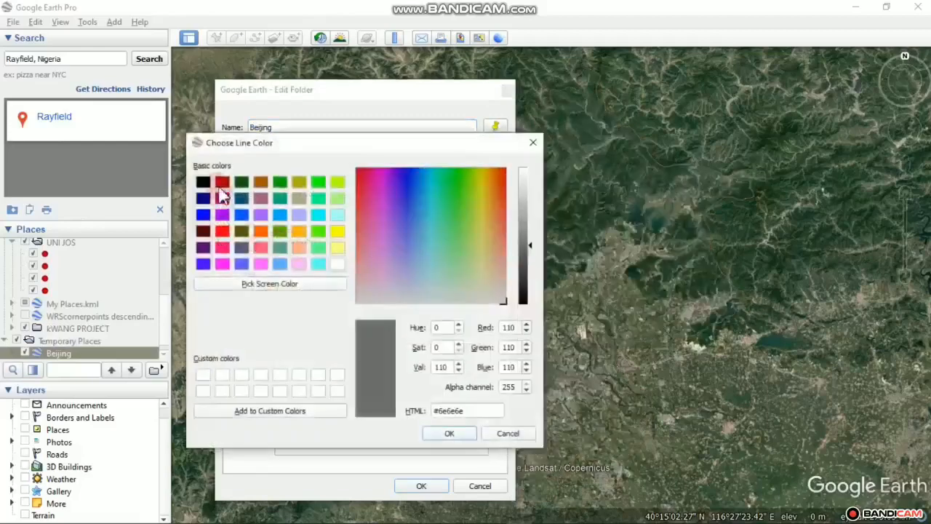
click(222, 230)
click(451, 433)
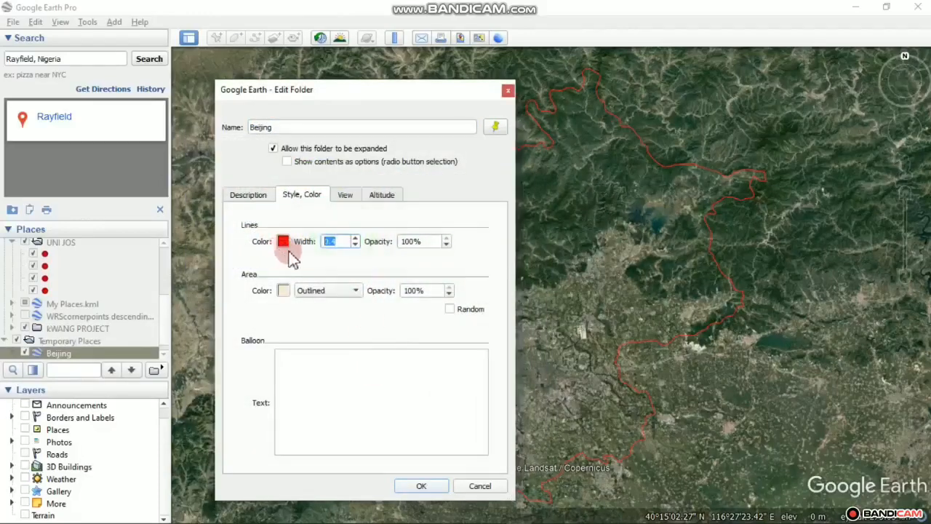
text(5)
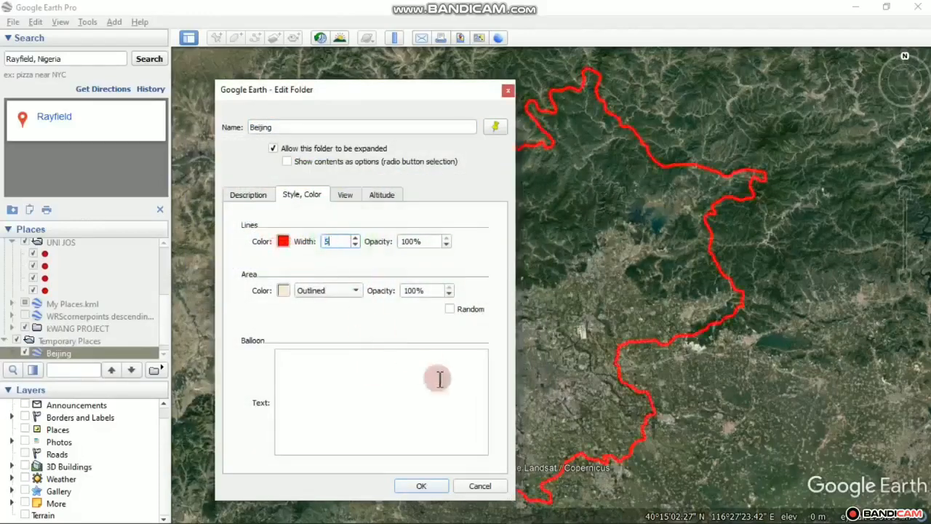
click(420, 487)
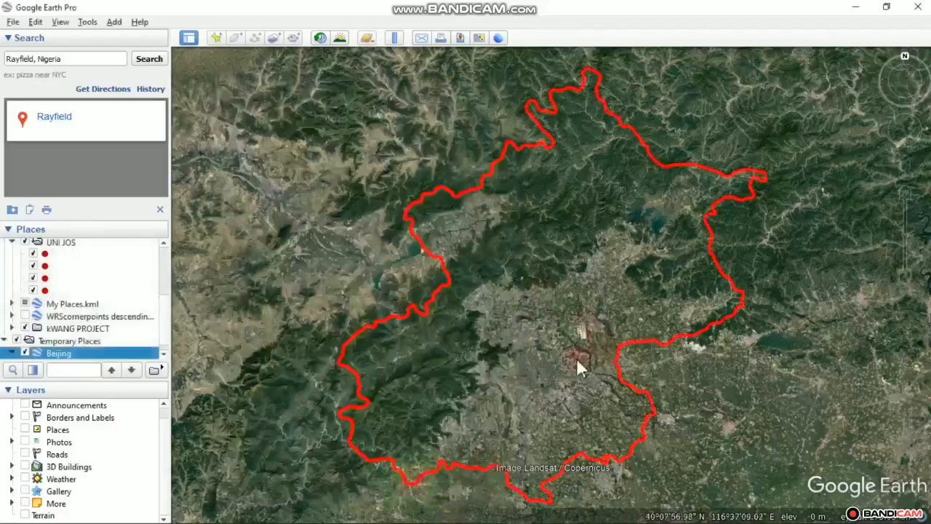
Step: Zoom in on the large airport inside the Beijing boundary and turn on the Places layer there
scroll(576, 357, up, 5)
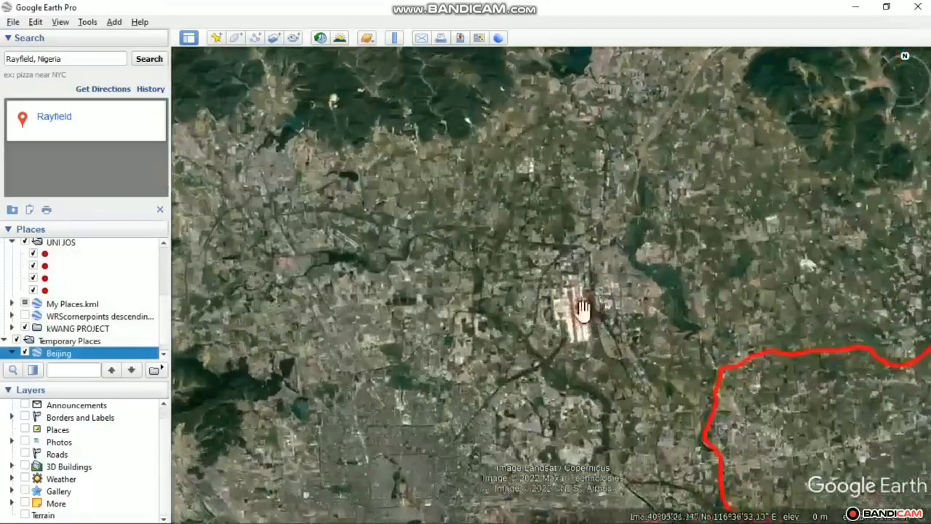
scroll(582, 309, up, 3)
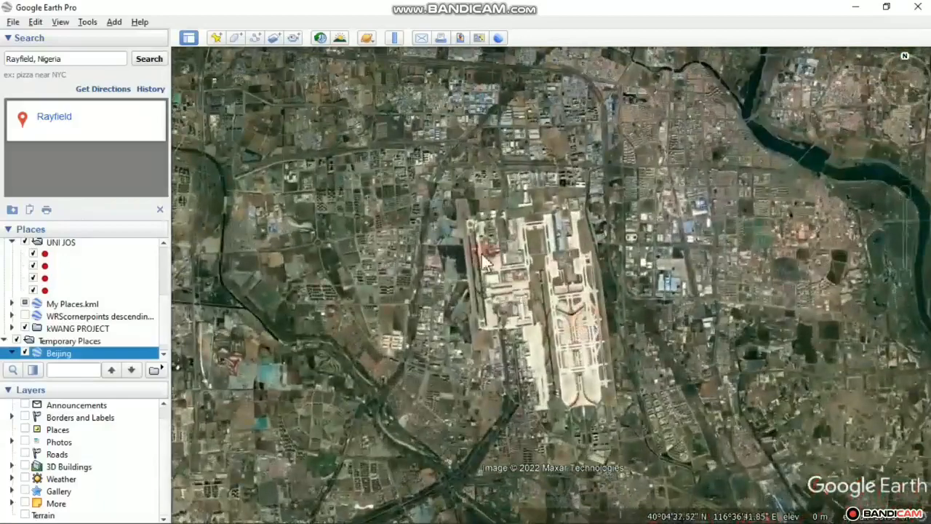
scroll(483, 260, down, 5)
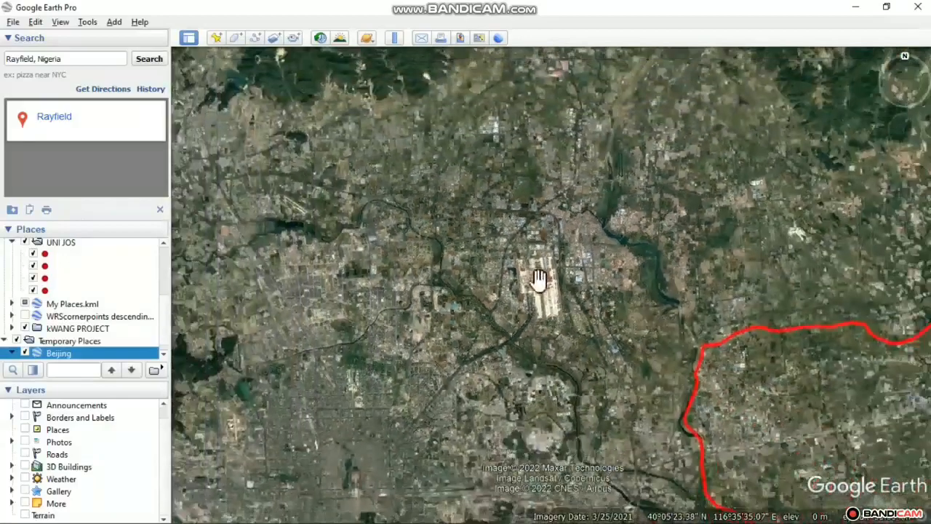
scroll(526, 259, up, 4)
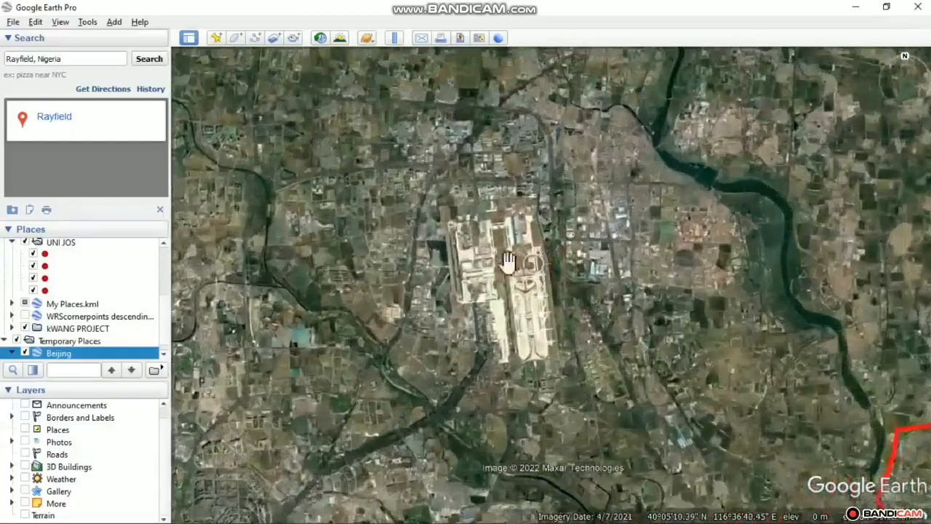
scroll(495, 256, up, 4)
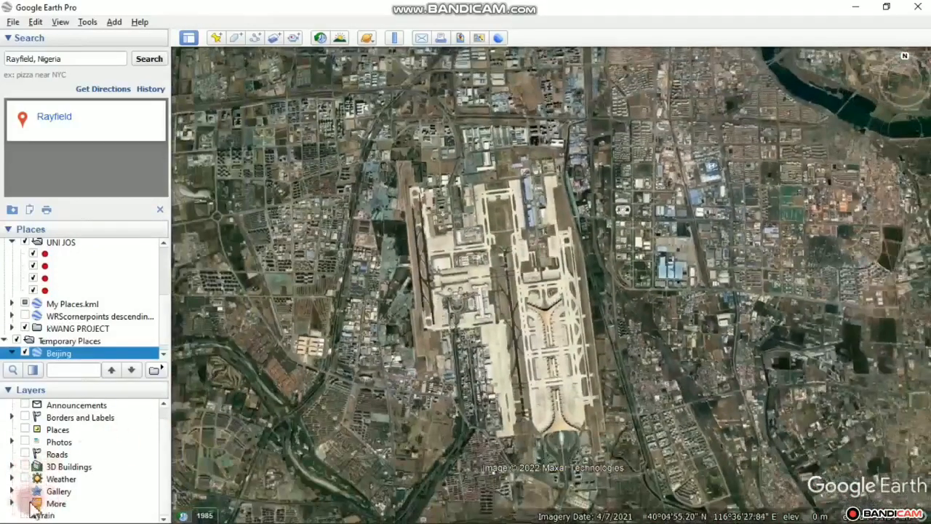
click(27, 495)
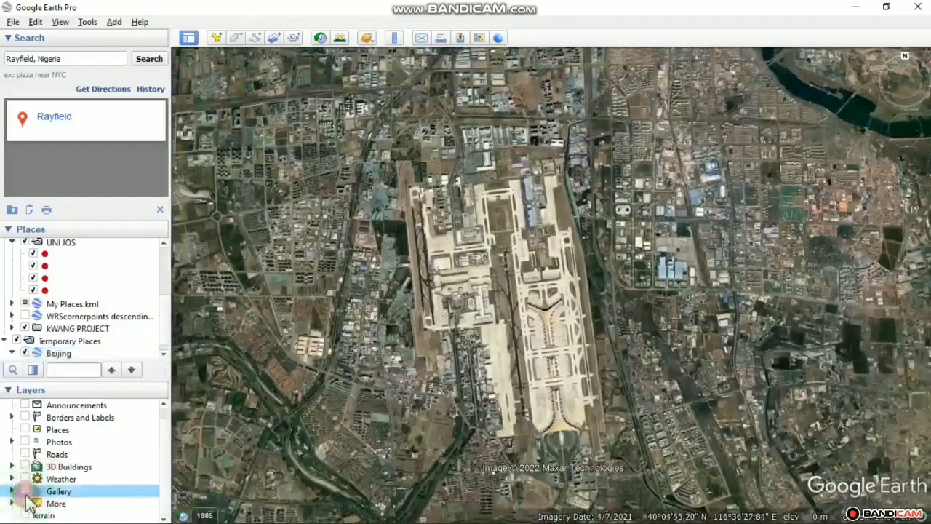
click(27, 431)
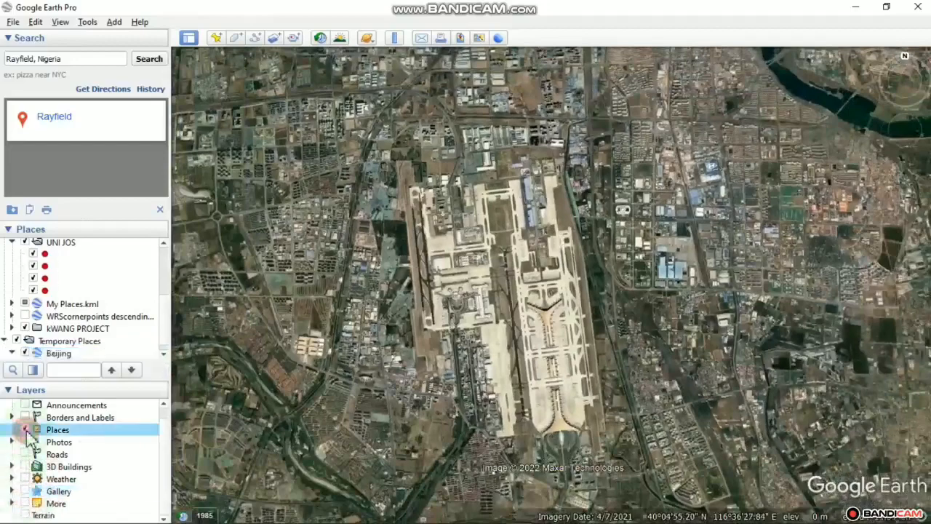
click(466, 304)
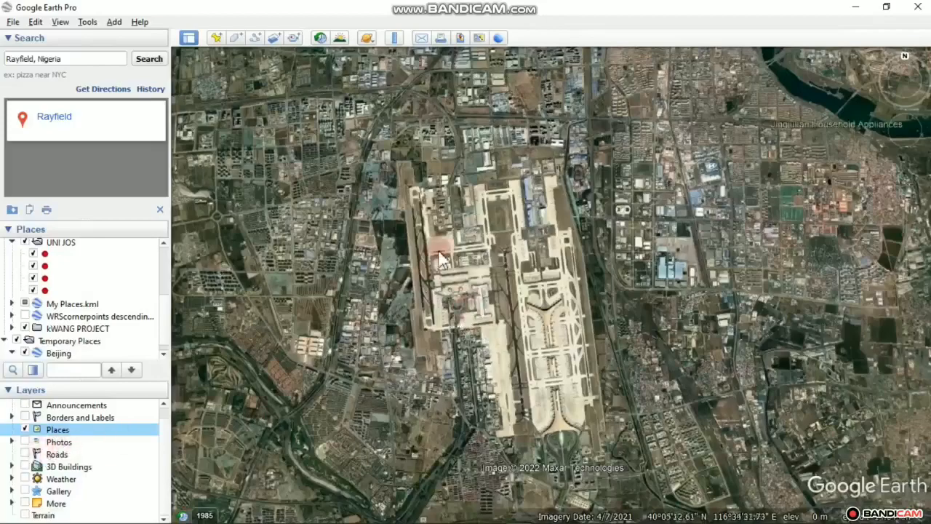
Step: Examine the imagery inside the Beijing boundary, from the airport to the southwestern foothills and the area near the northeastern reservoir
scroll(443, 249, down, 5)
scroll(500, 268, up, 5)
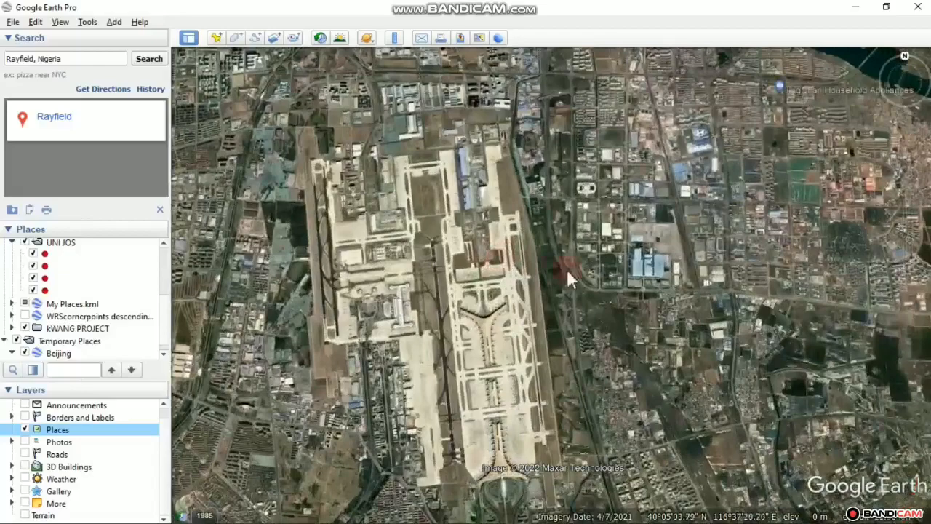
scroll(566, 269, down, 5)
scroll(568, 276, down, 5)
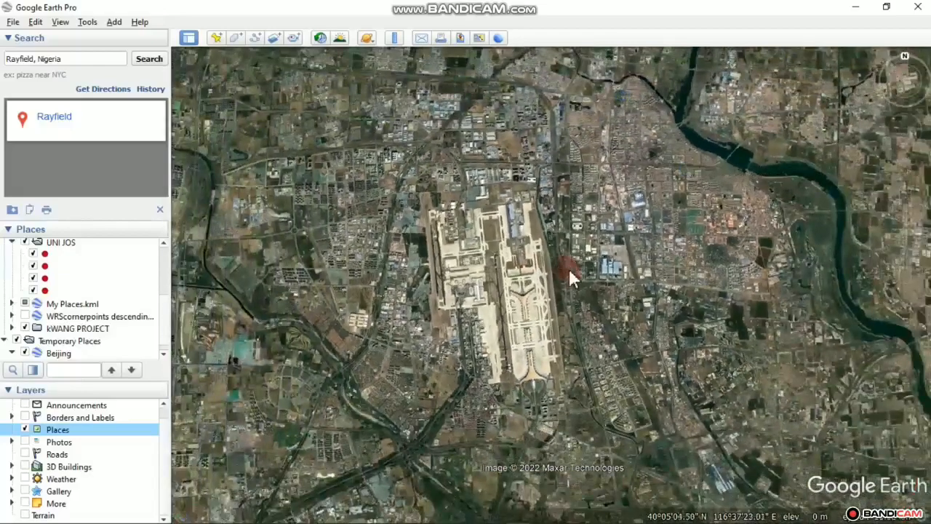
scroll(569, 275, down, 5)
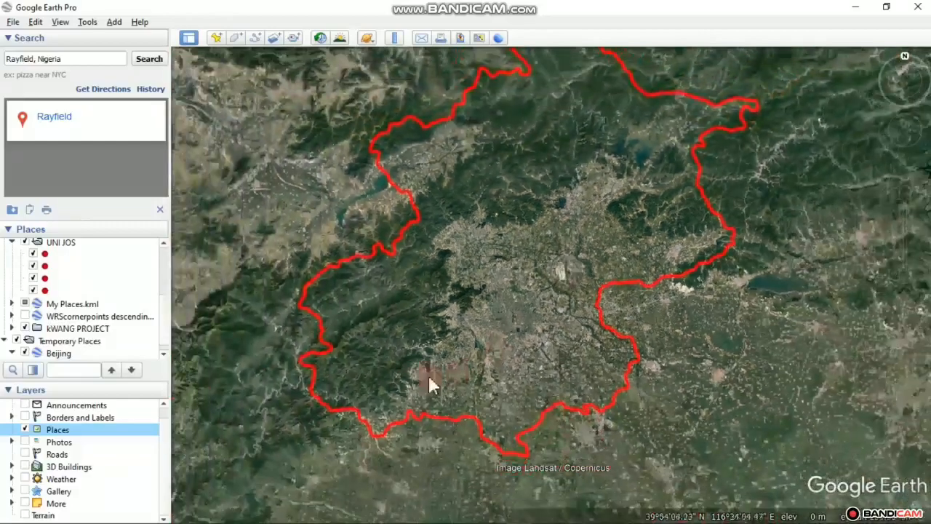
scroll(386, 376, up, 5)
scroll(422, 369, up, 5)
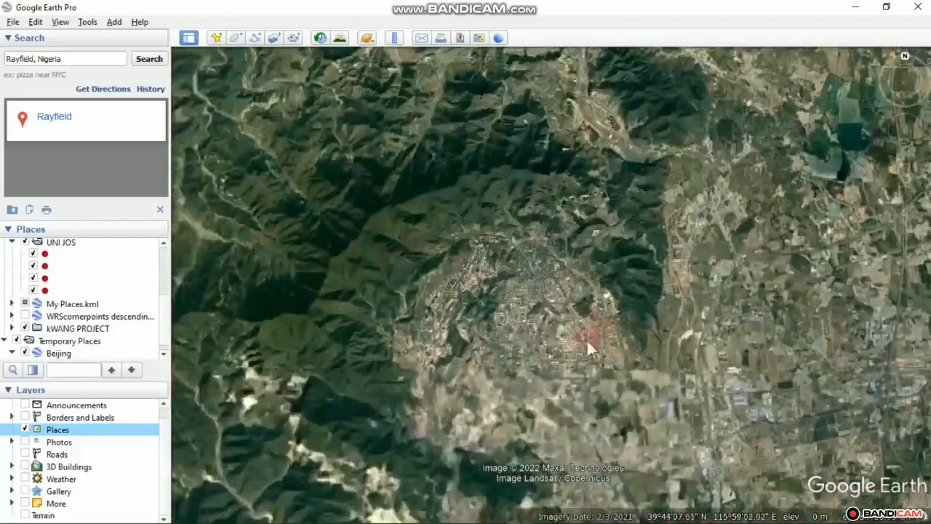
drag(569, 329, 449, 305)
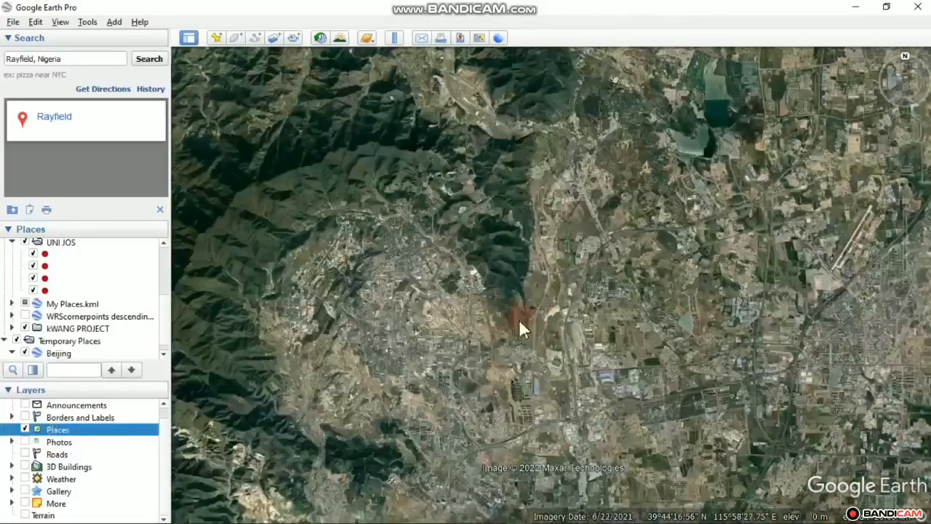
scroll(500, 317, down, 5)
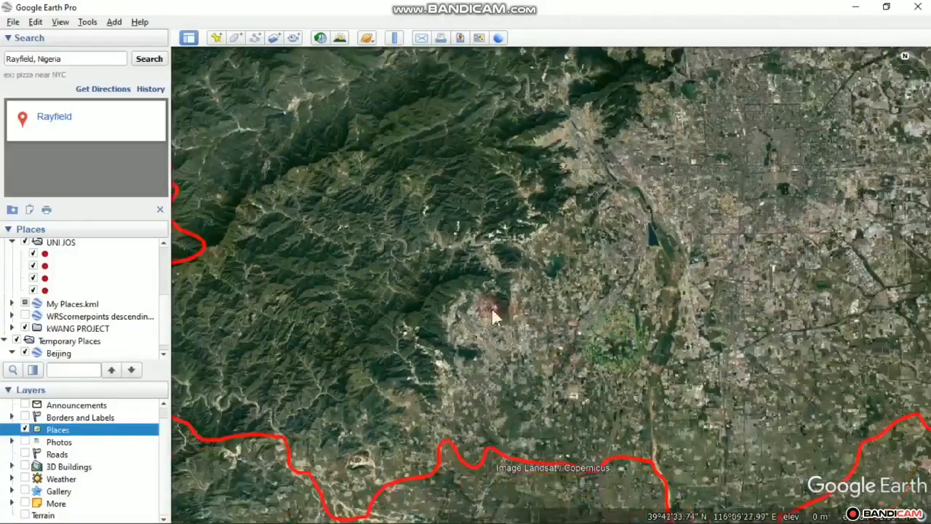
drag(742, 350, 476, 307)
drag(572, 404, 498, 402)
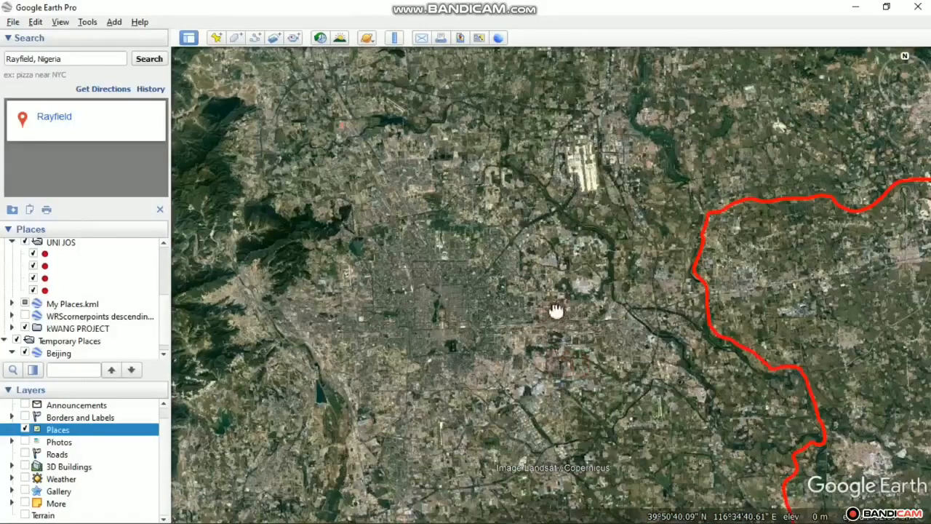
drag(597, 187, 551, 426)
drag(610, 346, 446, 424)
scroll(354, 325, up, 5)
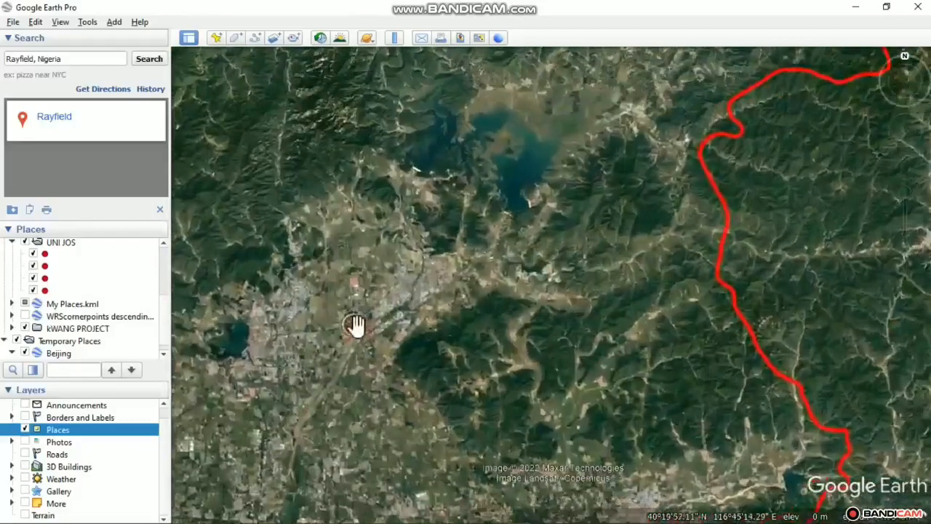
scroll(380, 322, up, 2)
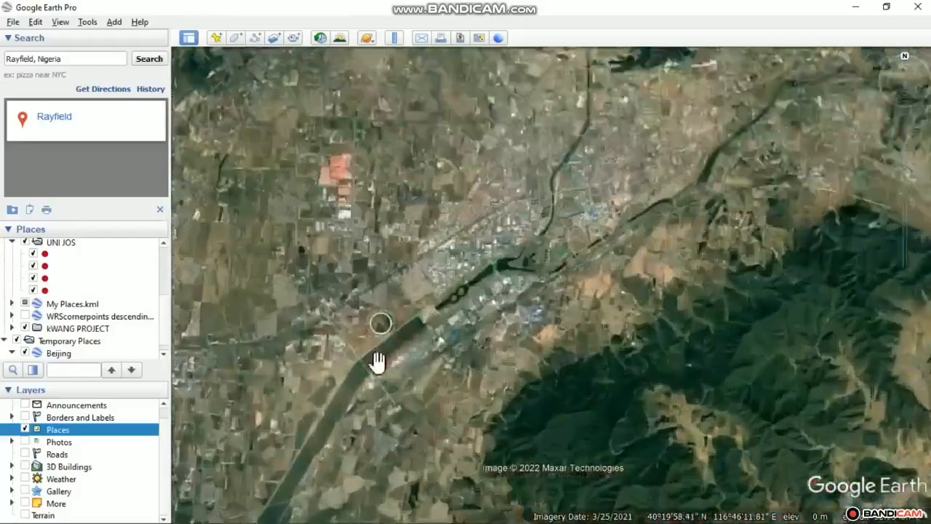
Step: Examine the imagery along Beijing's eastern boundary, from the northeastern river valley down to the southeast and back to the airport
drag(451, 281, 547, 131)
drag(378, 399, 418, 291)
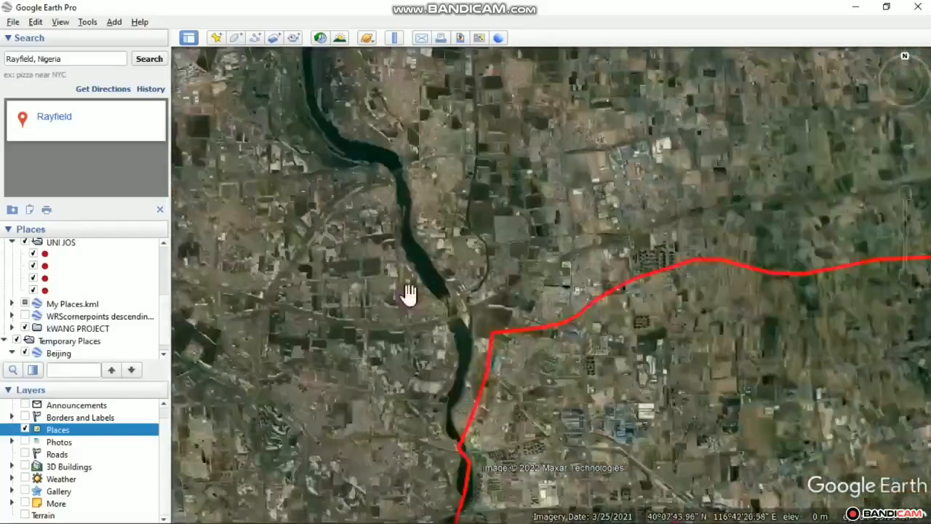
drag(509, 429, 484, 358)
drag(368, 266, 452, 353)
scroll(451, 352, down, 3)
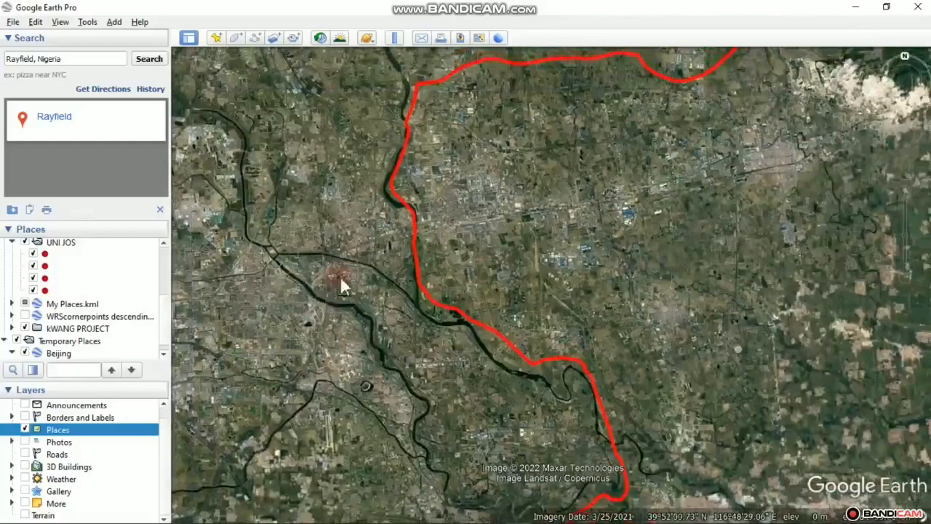
drag(343, 284, 368, 384)
drag(395, 218, 418, 330)
drag(240, 237, 451, 266)
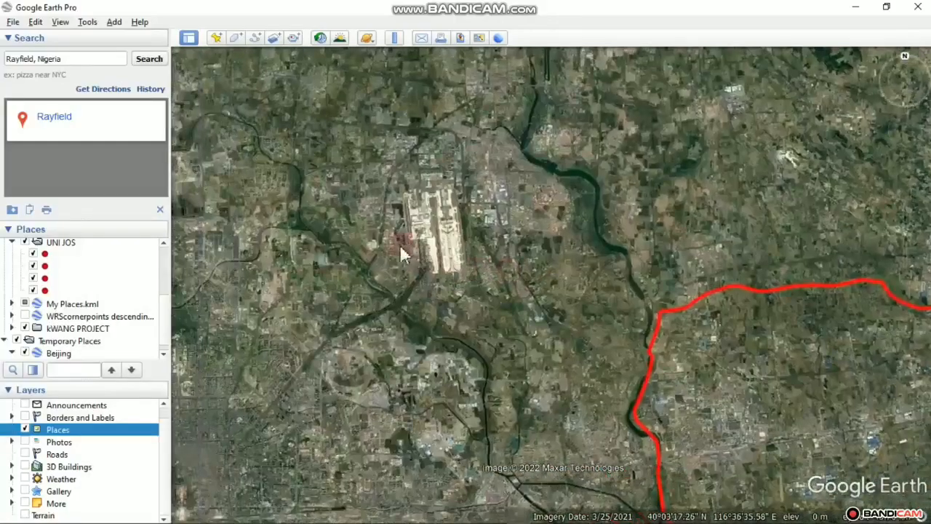
scroll(432, 208, up, 5)
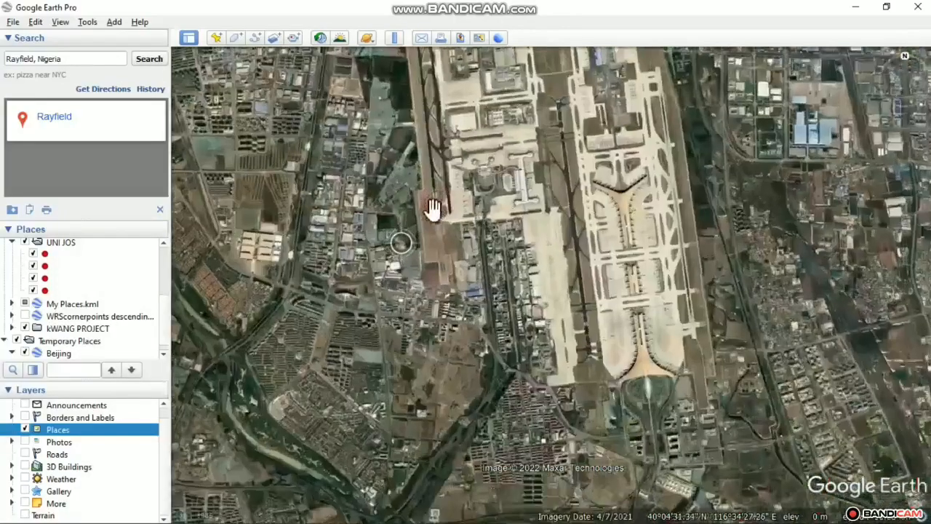
scroll(432, 209, down, 5)
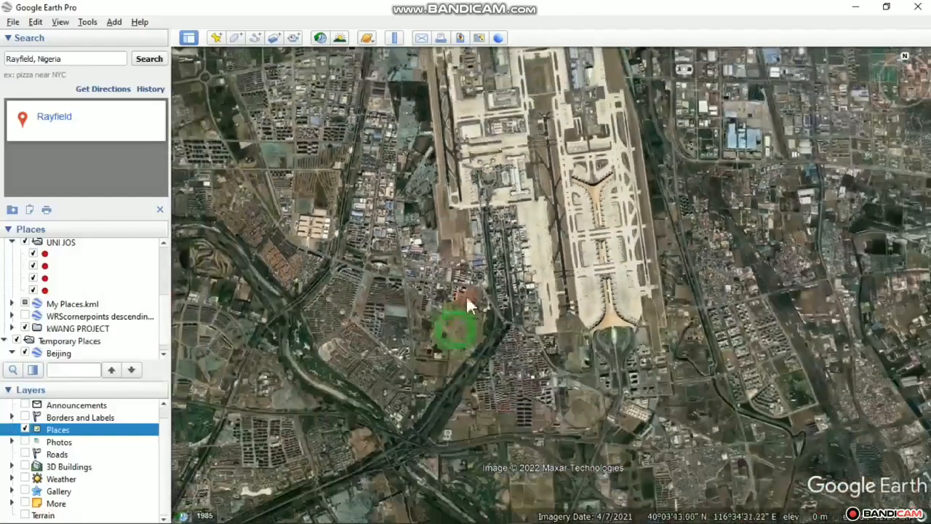
Step: Examine the highway interchange southwest of the airport and the housing estates around the nearby golf course
drag(466, 304, 508, 237)
scroll(418, 355, up, 5)
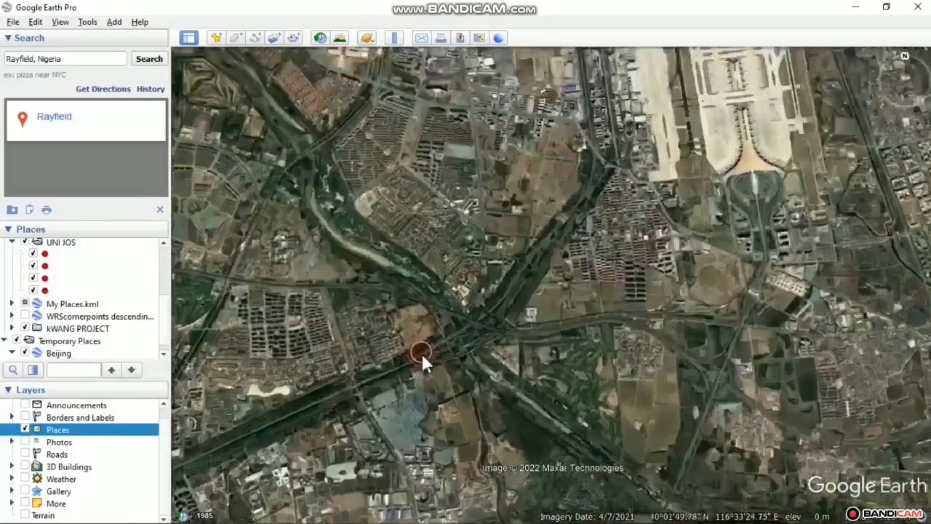
scroll(448, 357, up, 3)
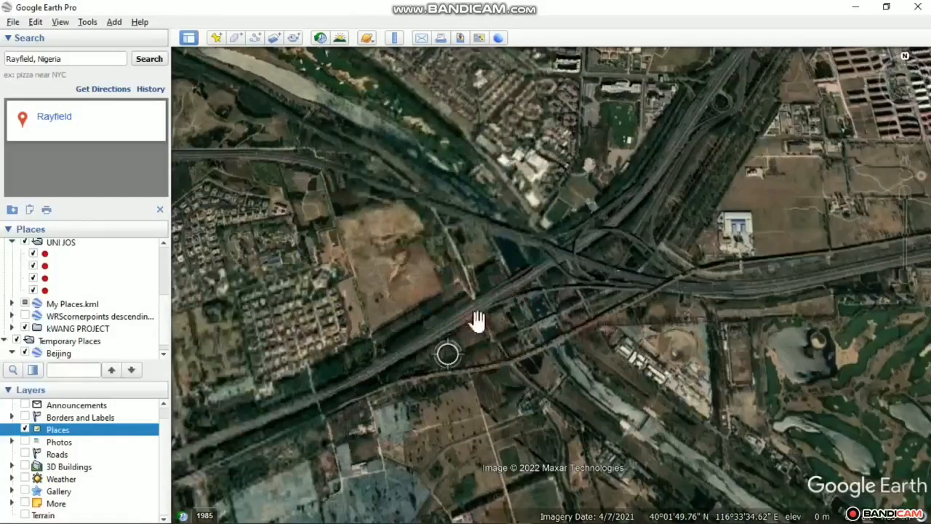
scroll(556, 289, down, 5)
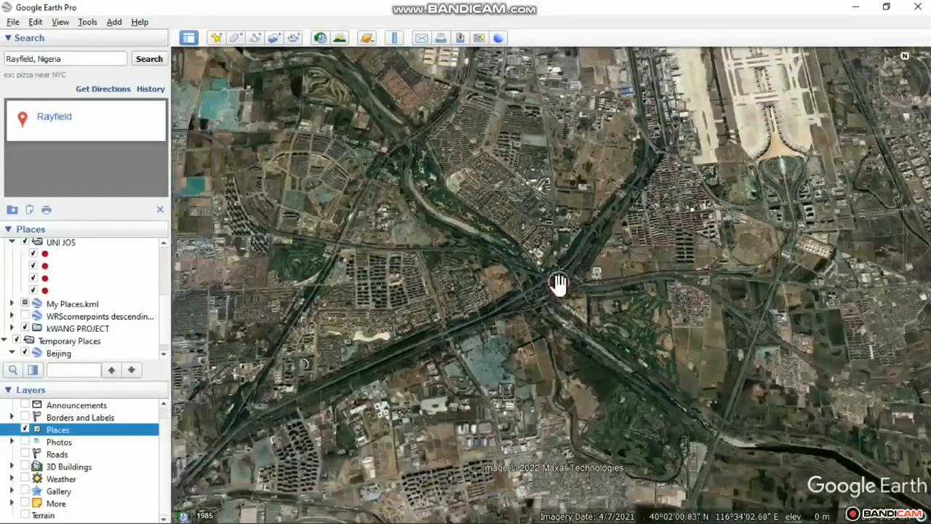
scroll(241, 269, up, 5)
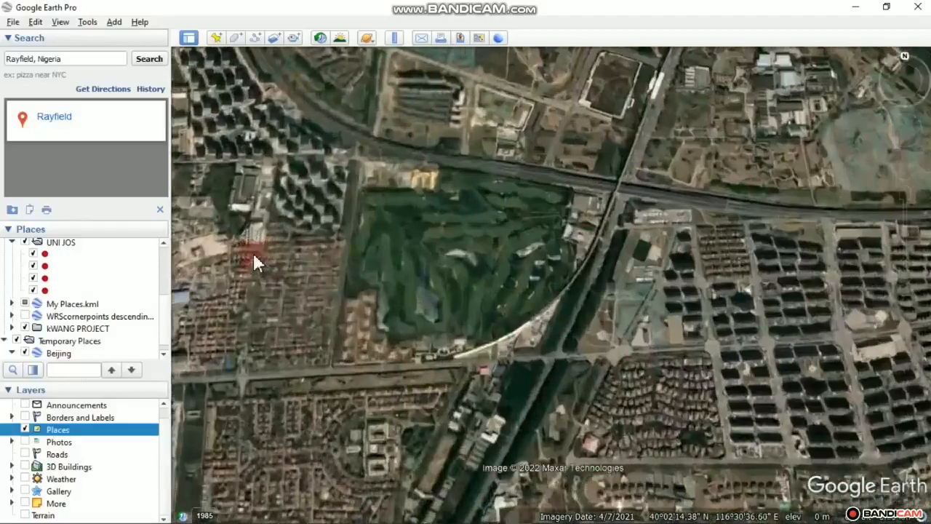
scroll(436, 272, down, 5)
scroll(291, 351, up, 3)
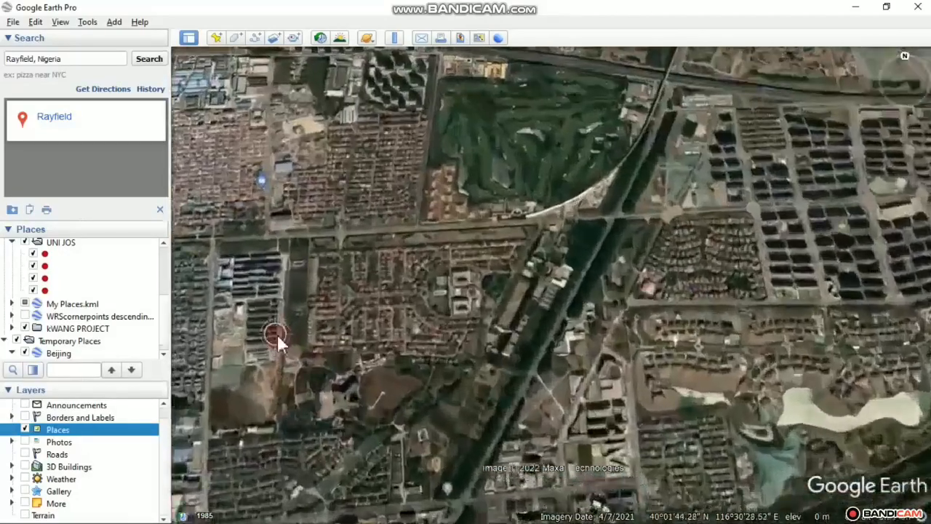
scroll(353, 291, up, 3)
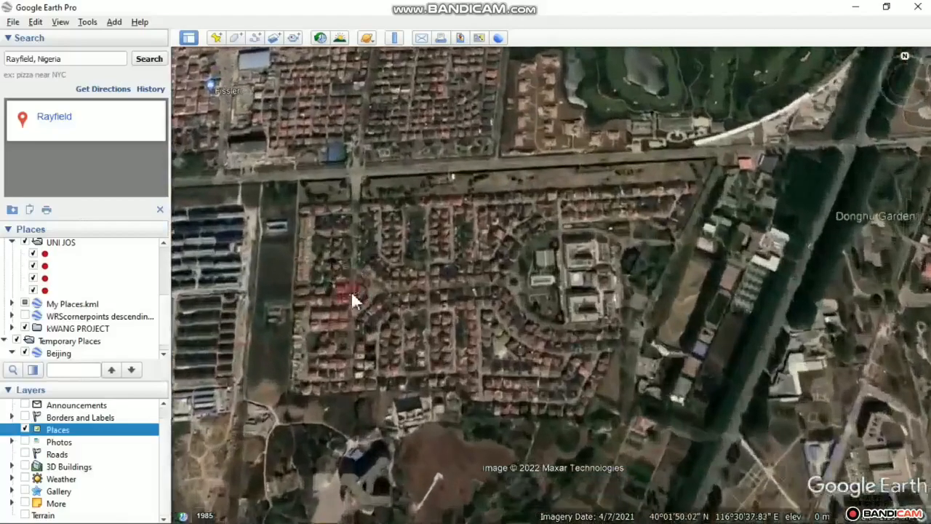
scroll(437, 315, down, 3)
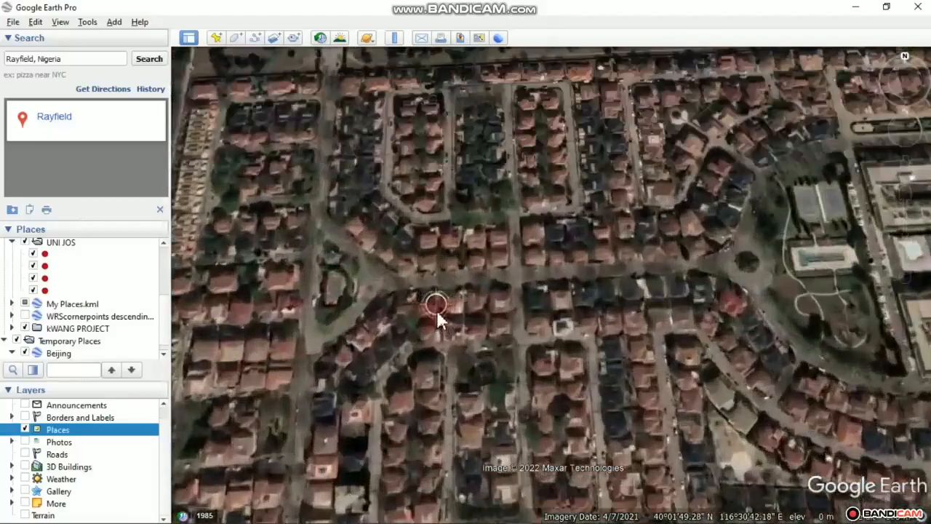
scroll(436, 310, down, 3)
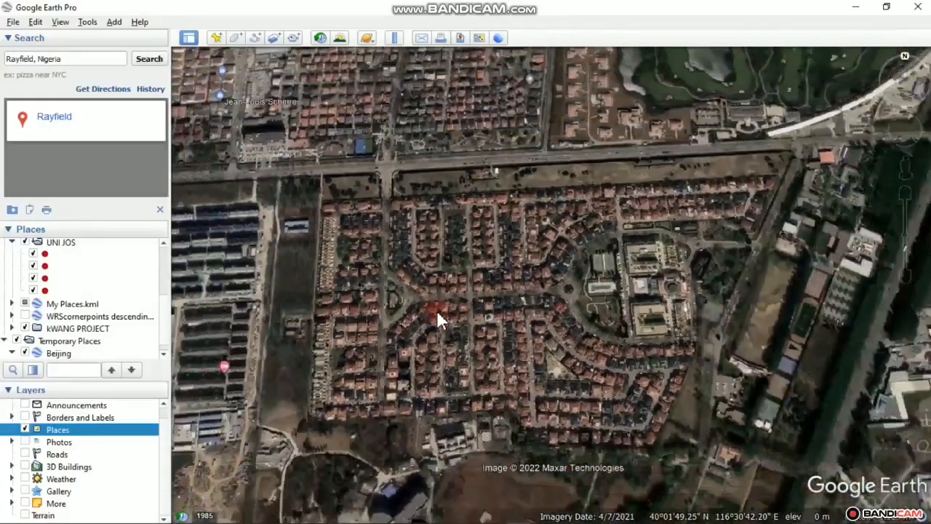
scroll(509, 260, down, 3)
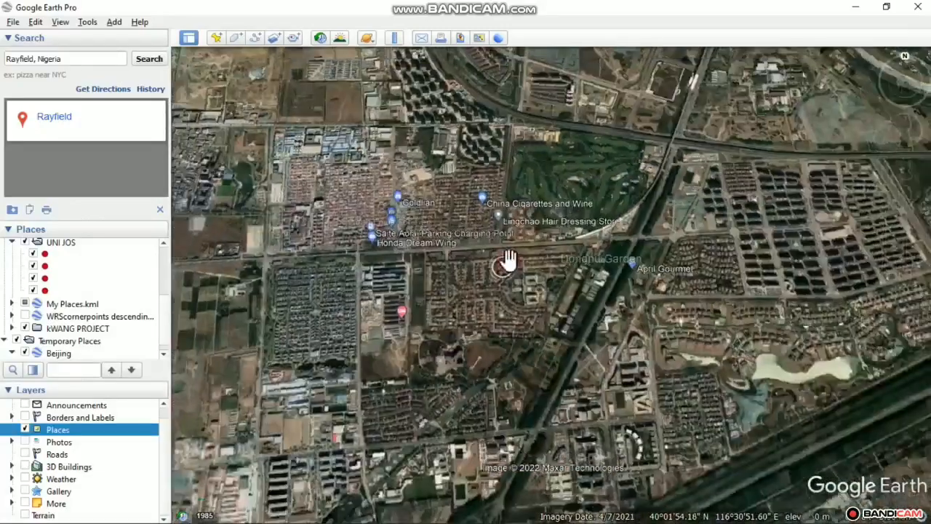
Step: Examine the large oval railway loop southwest of the airport and the buildings inside it
scroll(536, 354, up, 5)
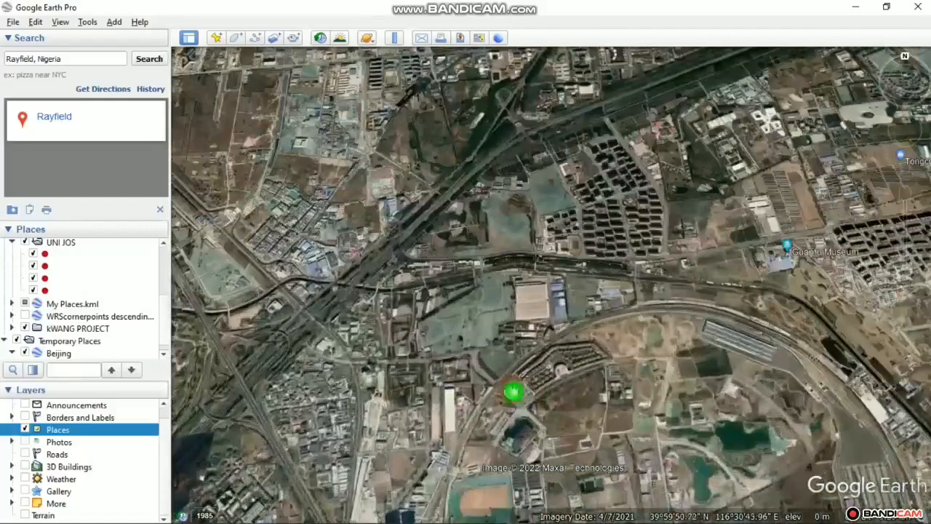
drag(514, 391, 448, 271)
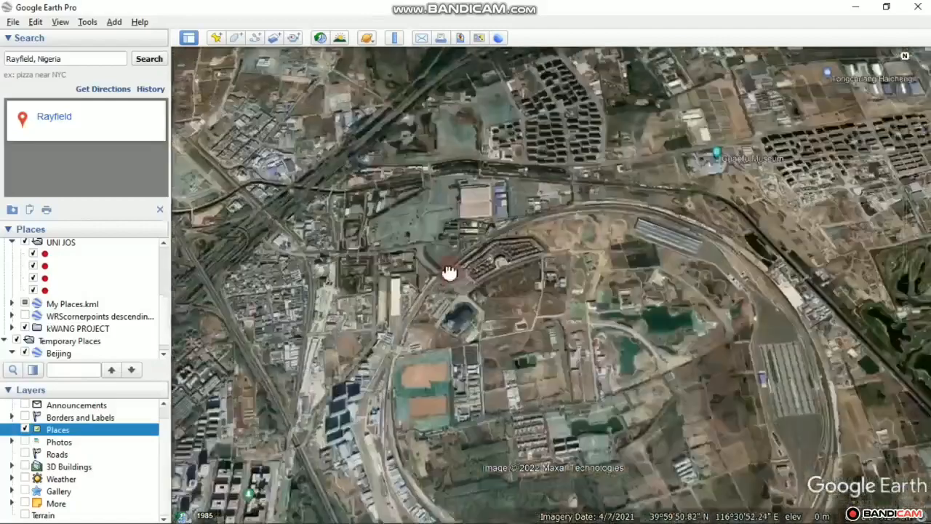
scroll(435, 416, down, 2)
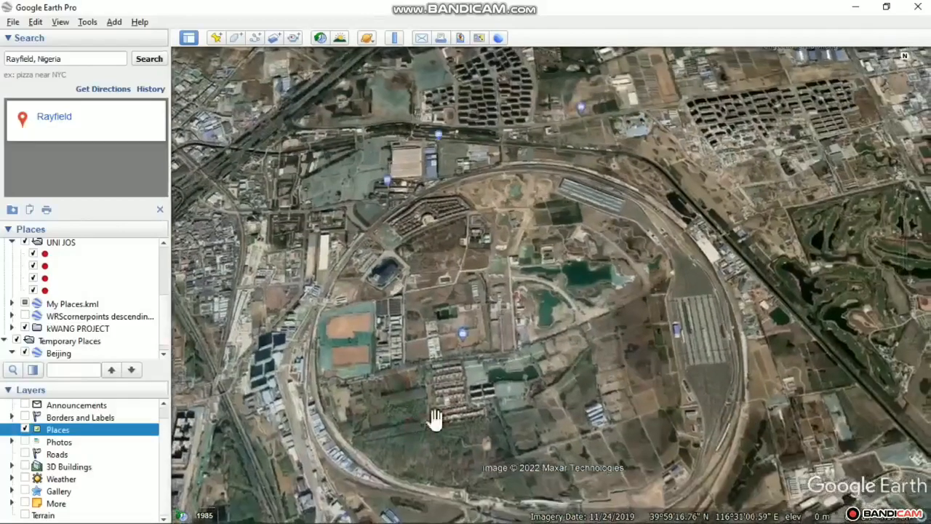
scroll(470, 407, up, 5)
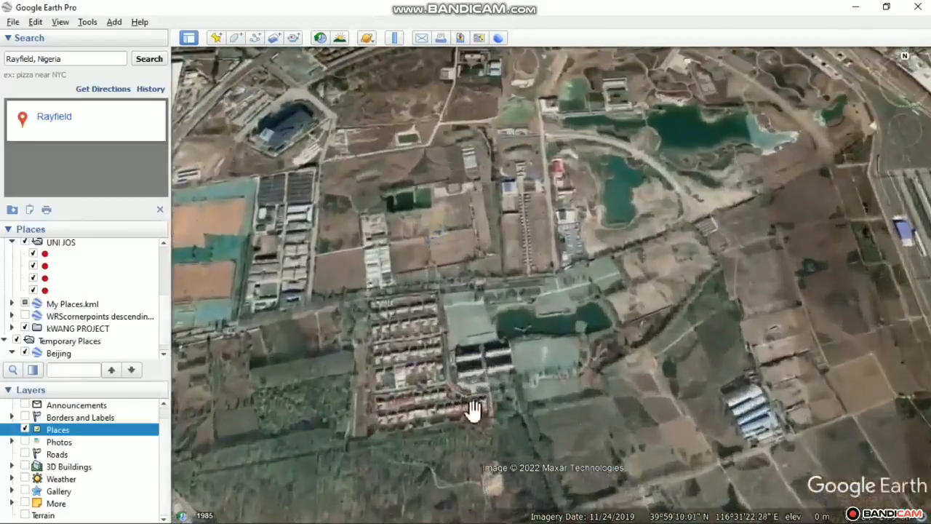
scroll(502, 391, down, 5)
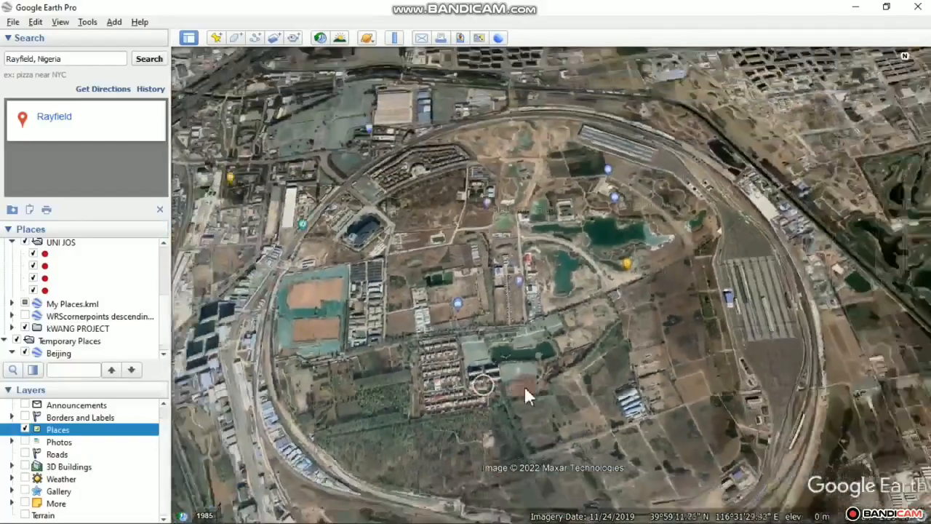
Step: Bring the whole Beijing outline into view, reset the tilt and compass, and centre the boundary
scroll(538, 389, down, 5)
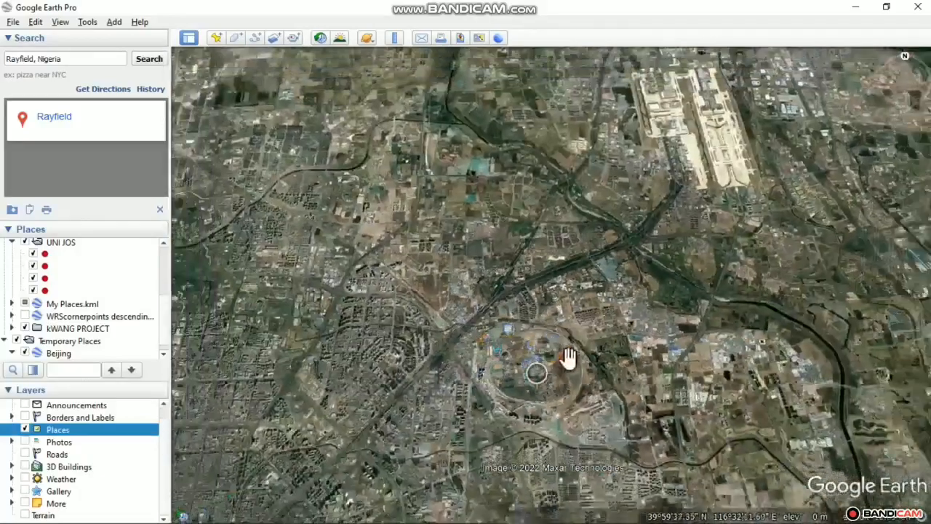
scroll(551, 342, down, 5)
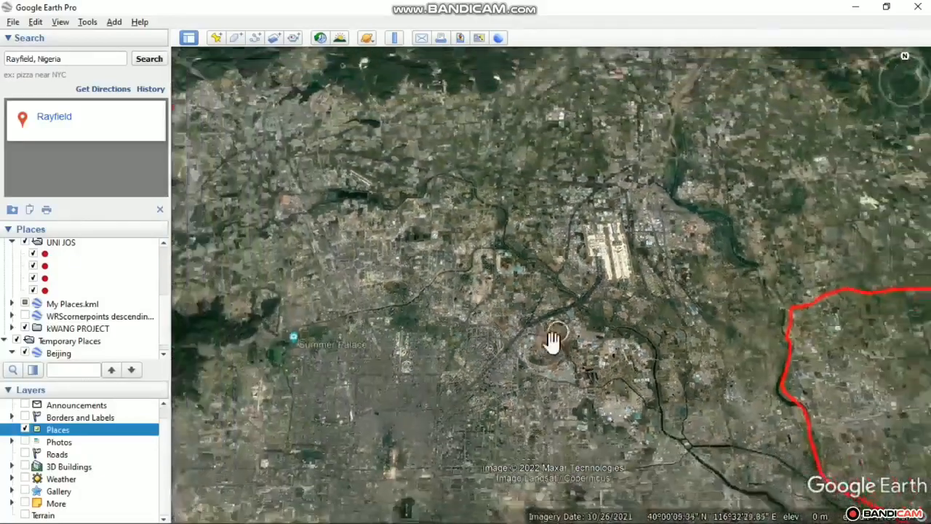
scroll(554, 335, down, 5)
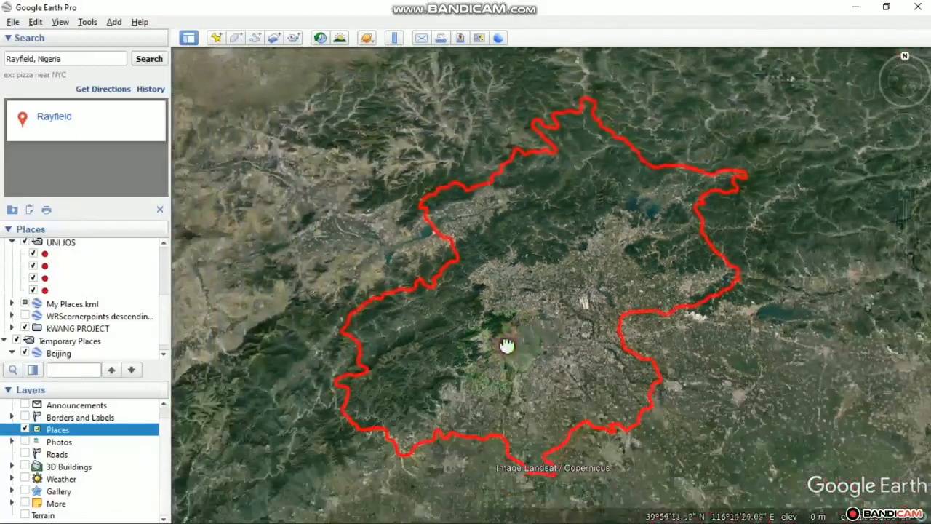
scroll(463, 363, up, 2)
scroll(462, 363, down, 2)
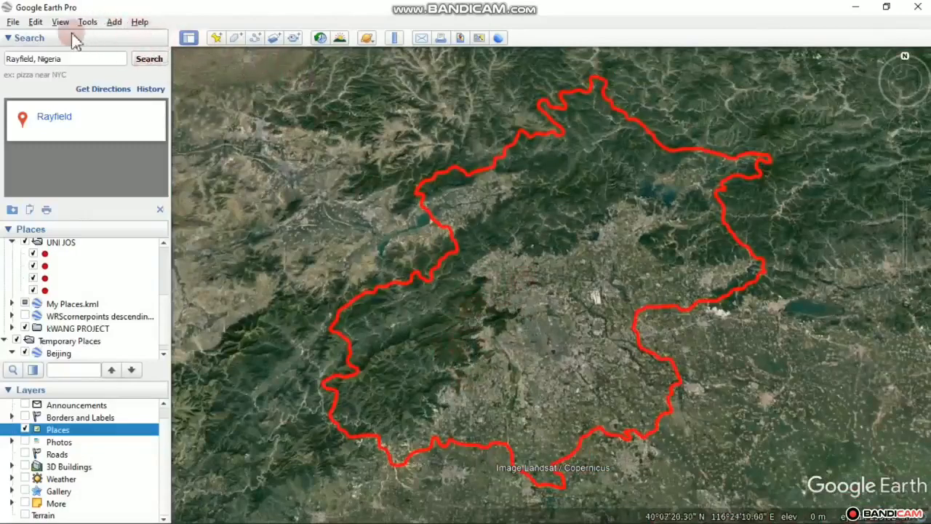
click(36, 23)
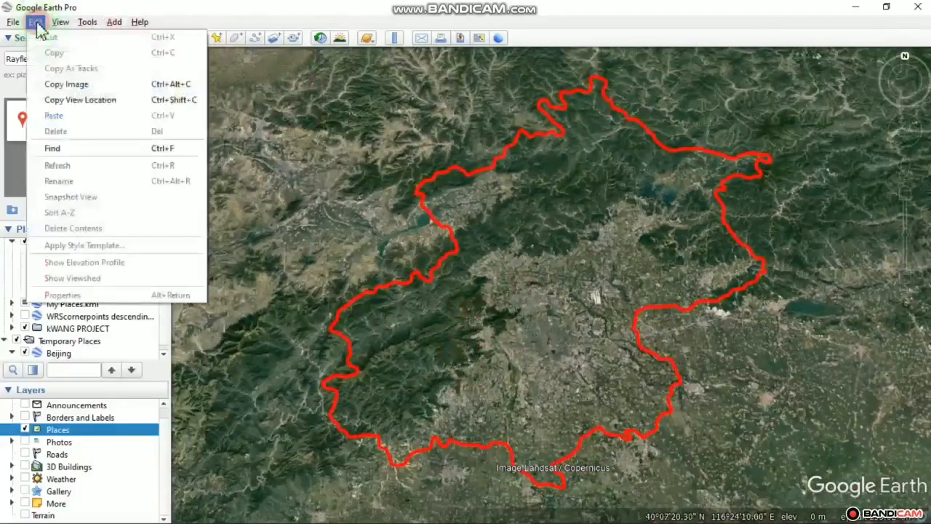
mouse_move(60, 22)
mouse_move(191, 269)
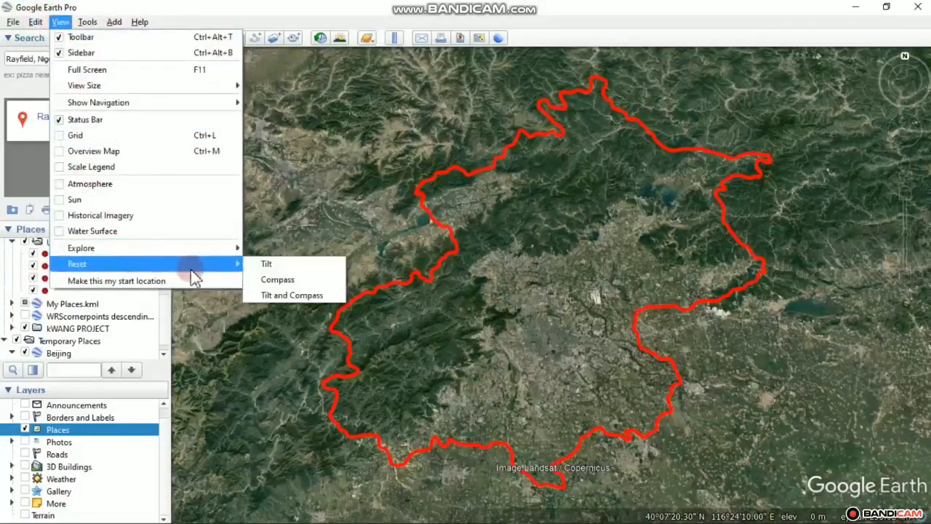
click(282, 295)
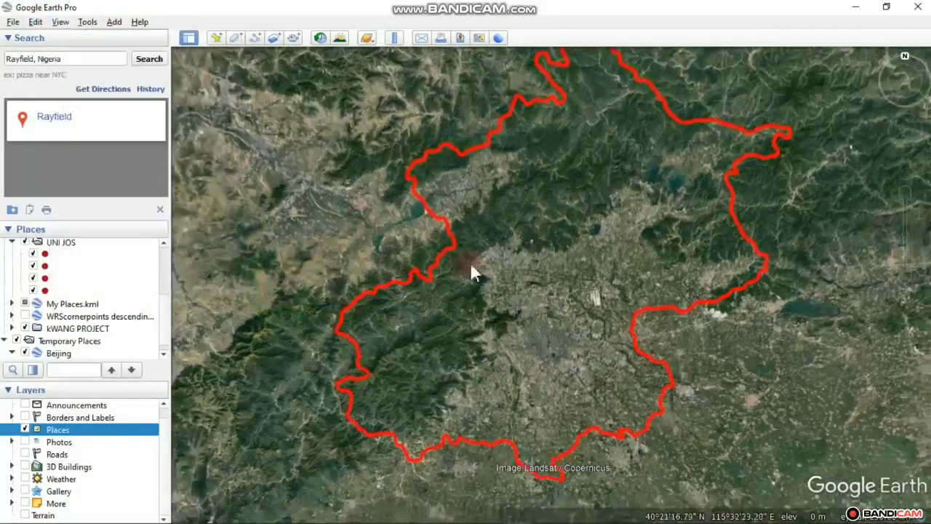
drag(471, 270, 475, 318)
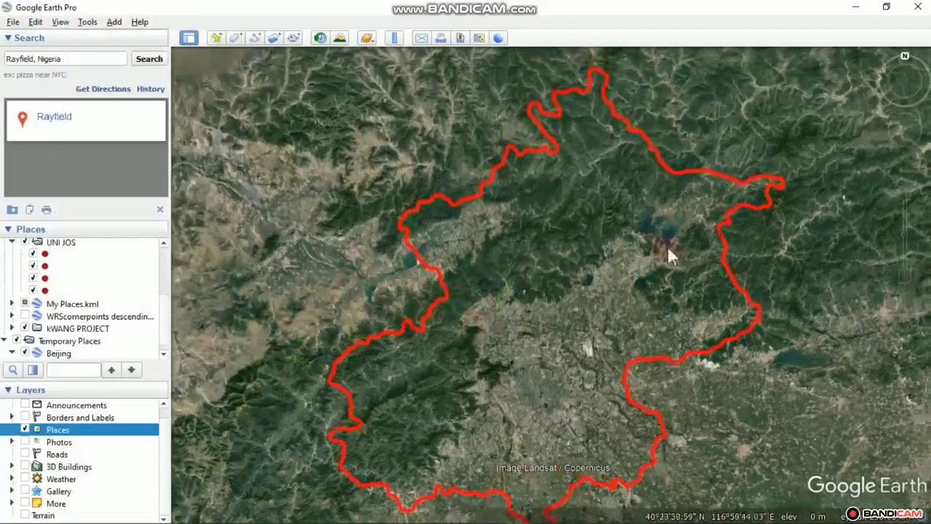
scroll(667, 245, down, 2)
drag(624, 254, 592, 213)
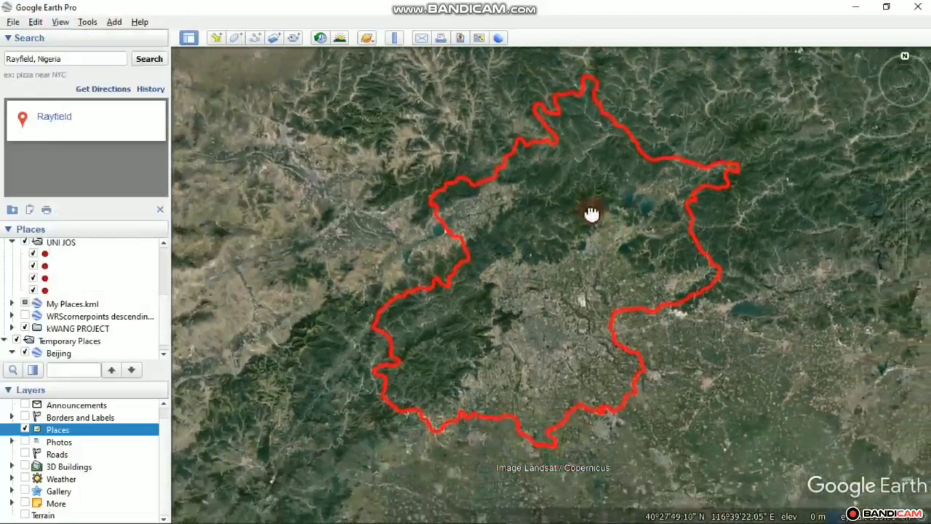
Step: Start saving the view as an image and enable the Legend element for the map
click(461, 38)
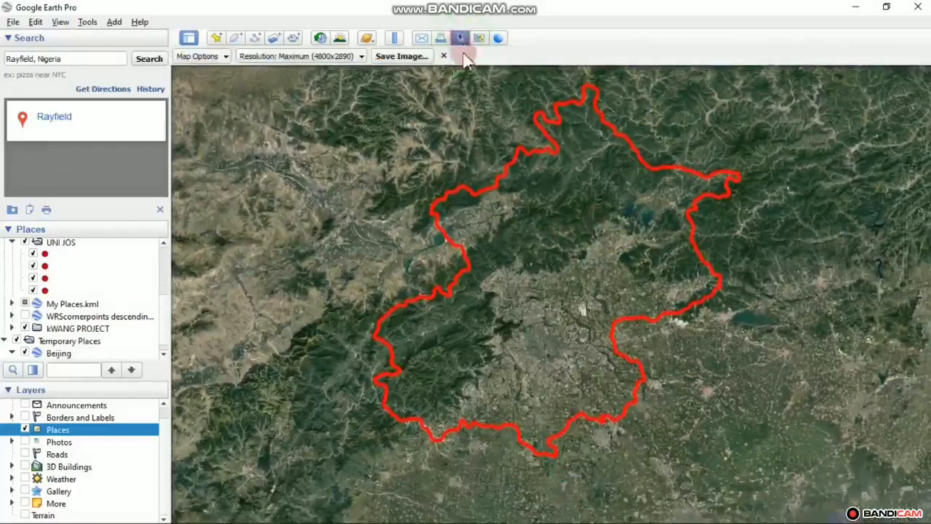
click(225, 58)
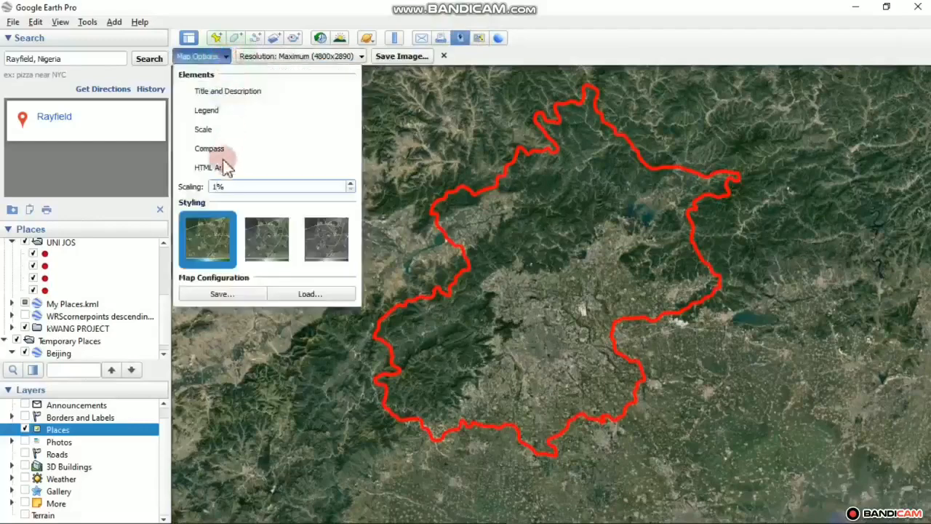
click(211, 112)
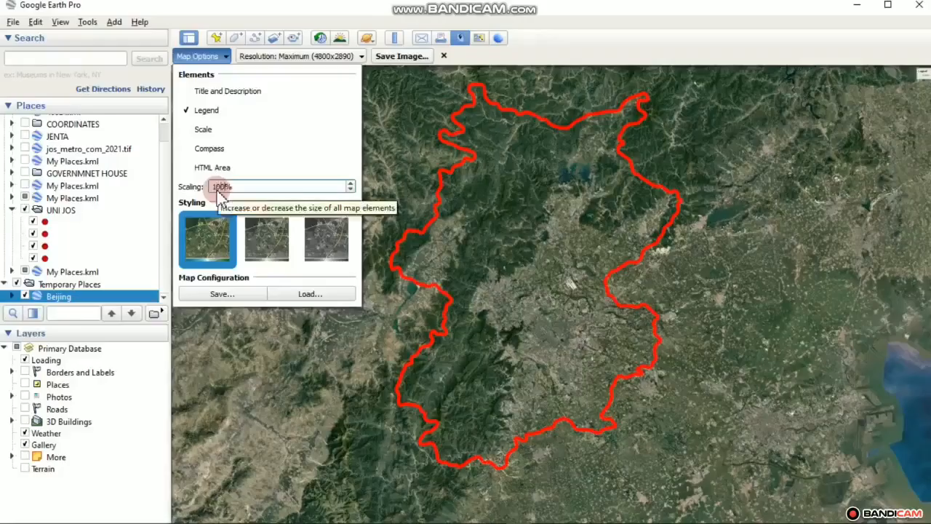
Step: Set the scaling of the map elements to 40%
click(399, 168)
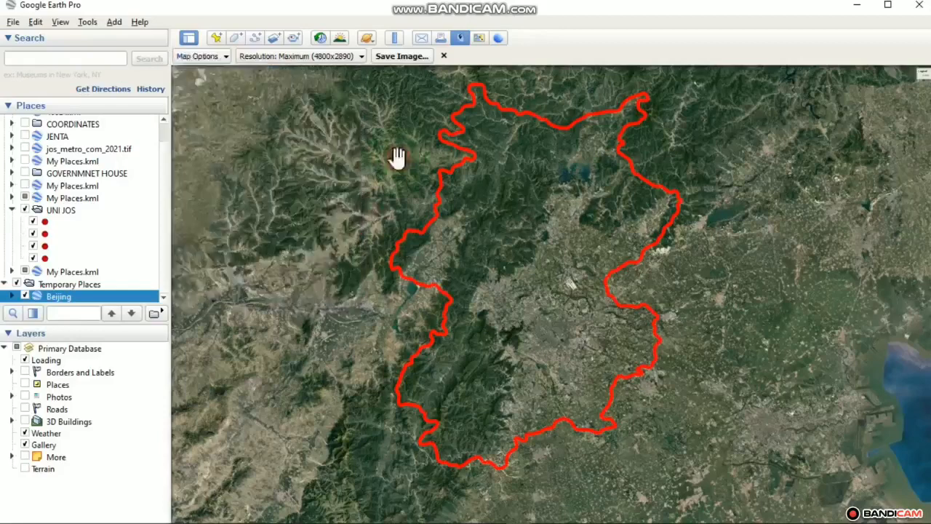
click(218, 56)
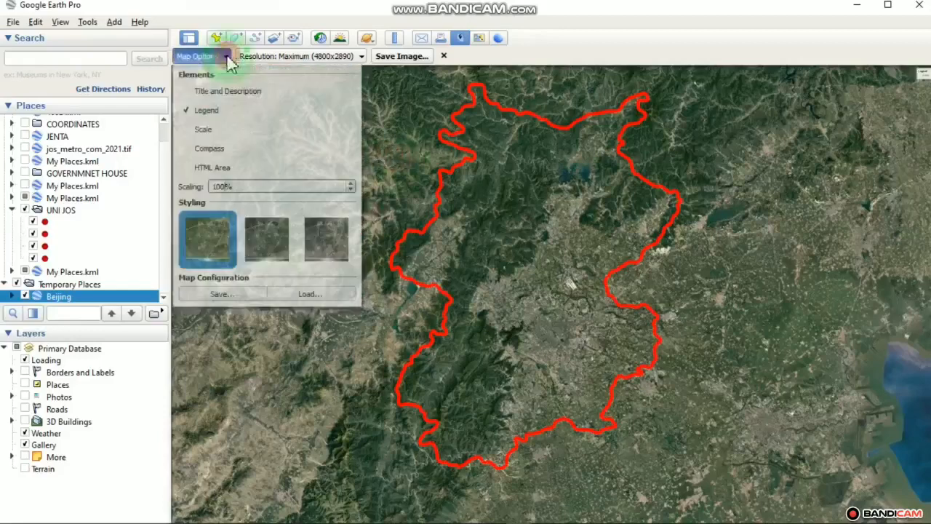
double_click(228, 190)
key(BackSpace)
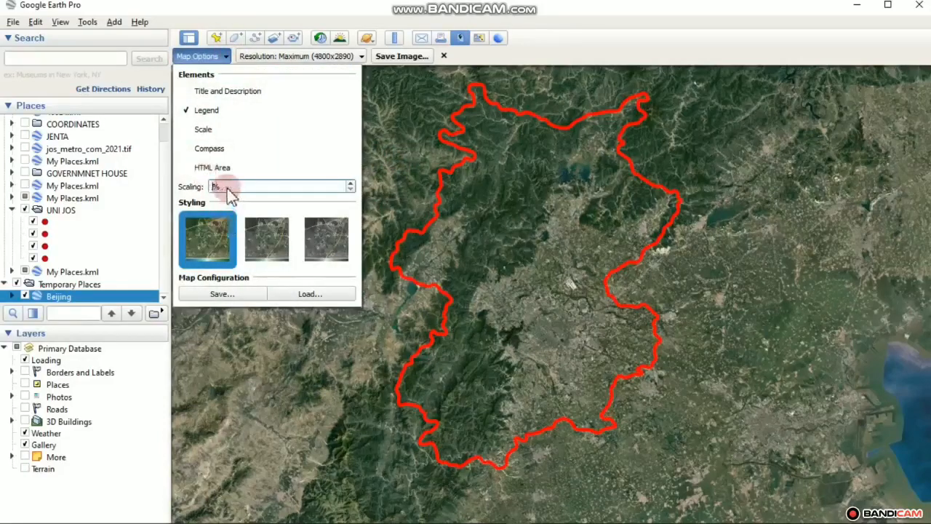
text(40)
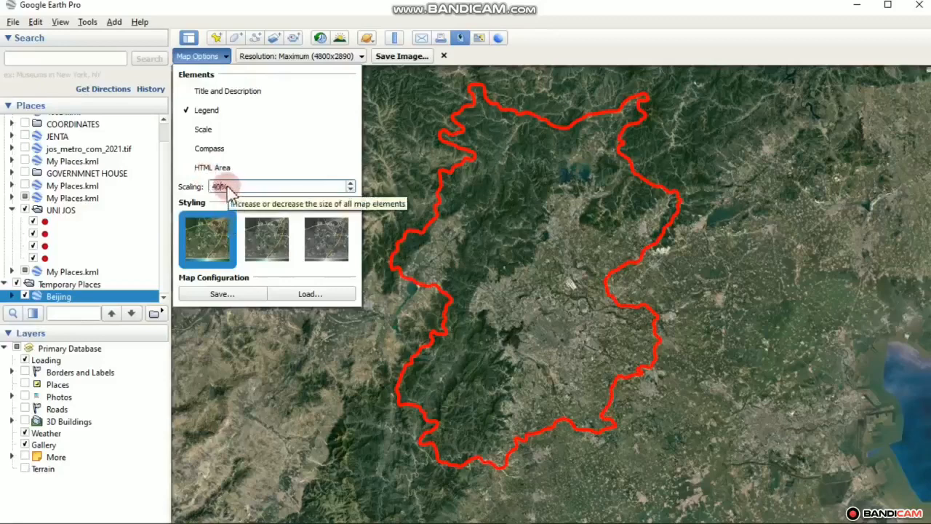
Step: Set the scaling of the map elements to 400% and enable the Title and Description element
text(0)
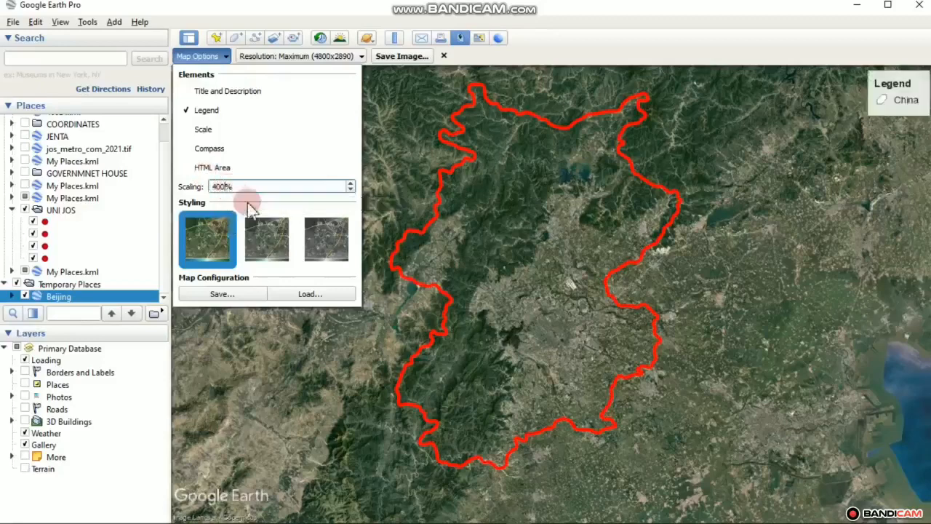
click(405, 174)
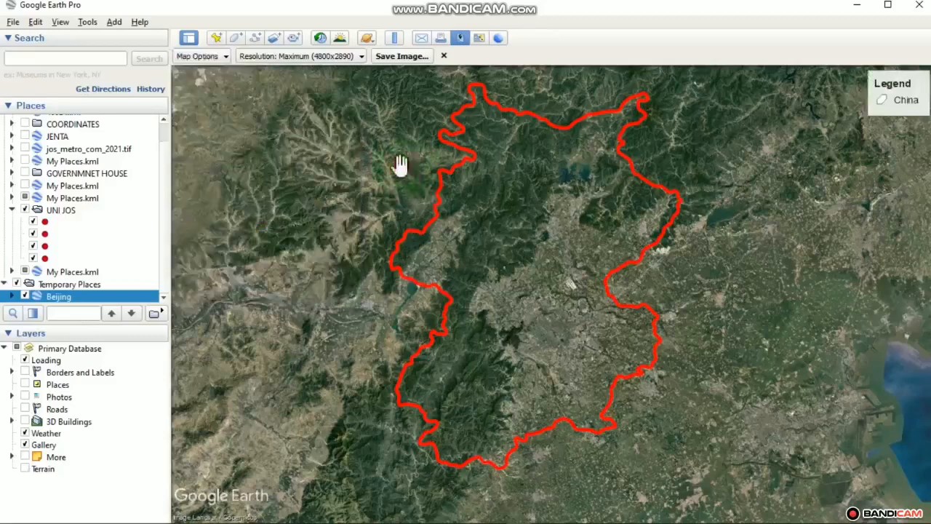
click(217, 60)
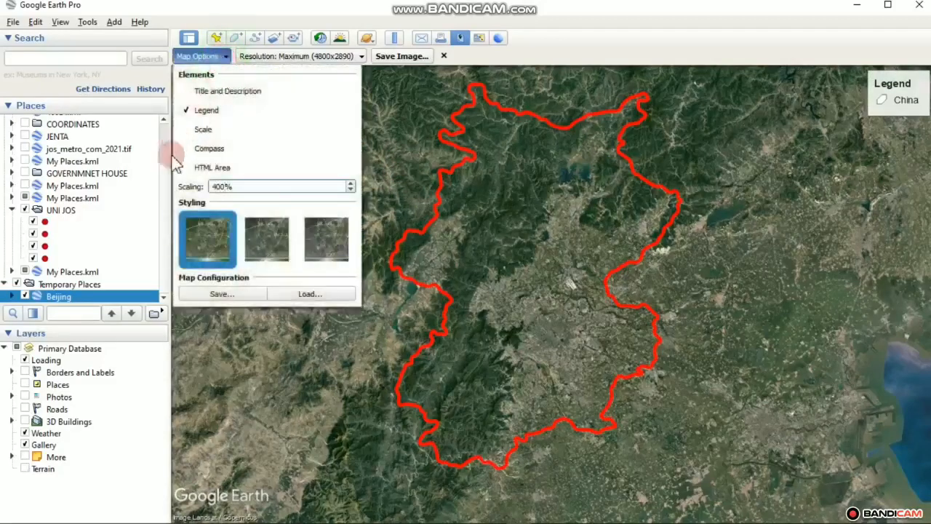
click(230, 92)
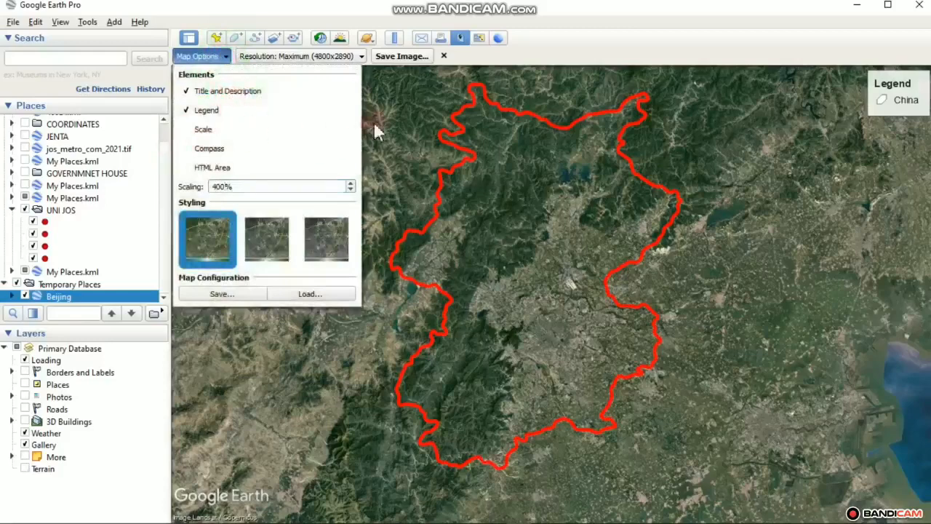
click(392, 165)
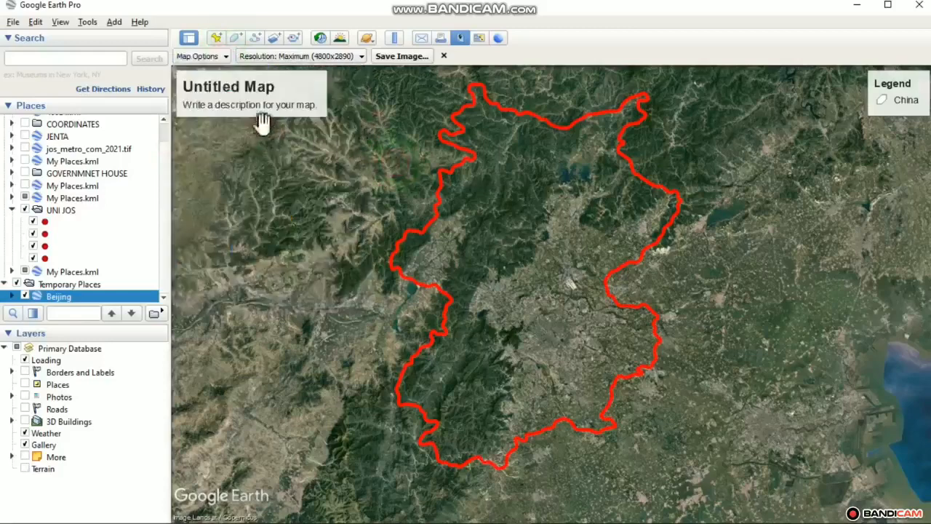
Step: Set the map title to "BEIJING MUNCIPALITY, CHINA" in the title and description block
click(260, 120)
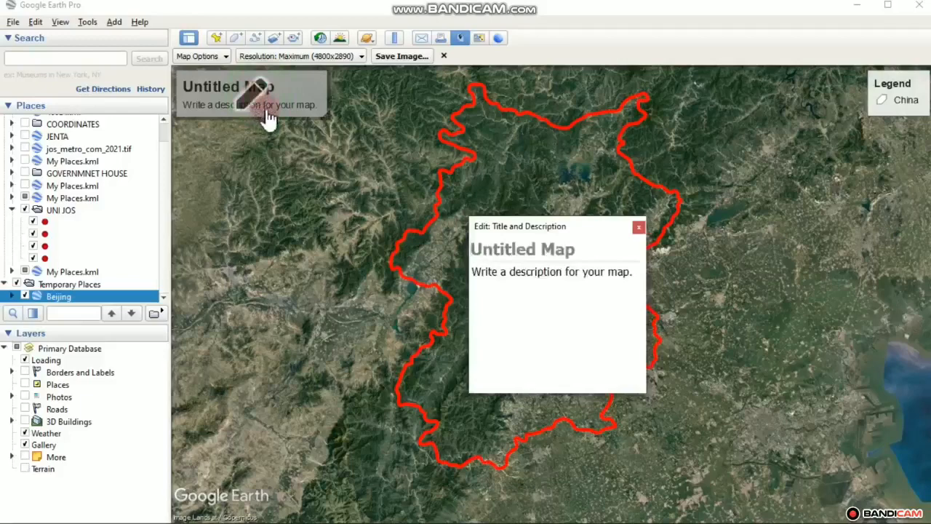
text(B)
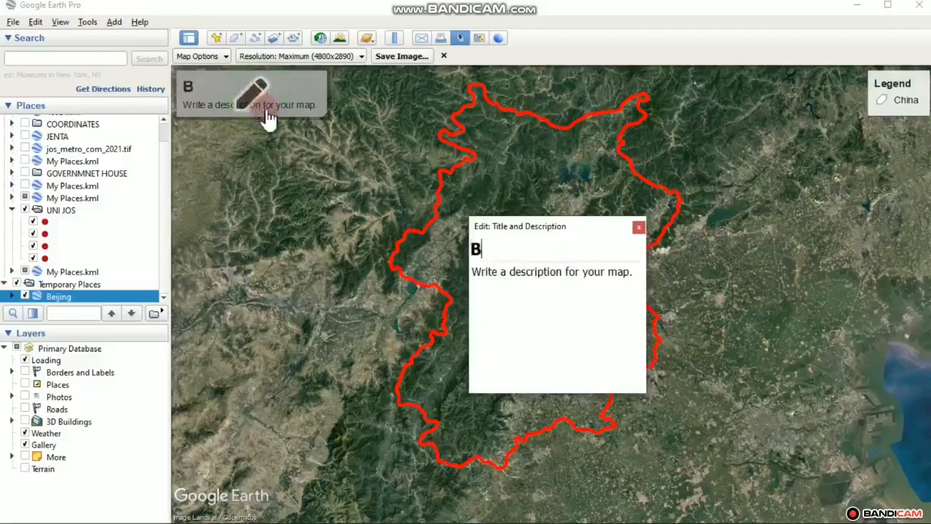
text(EIJING)
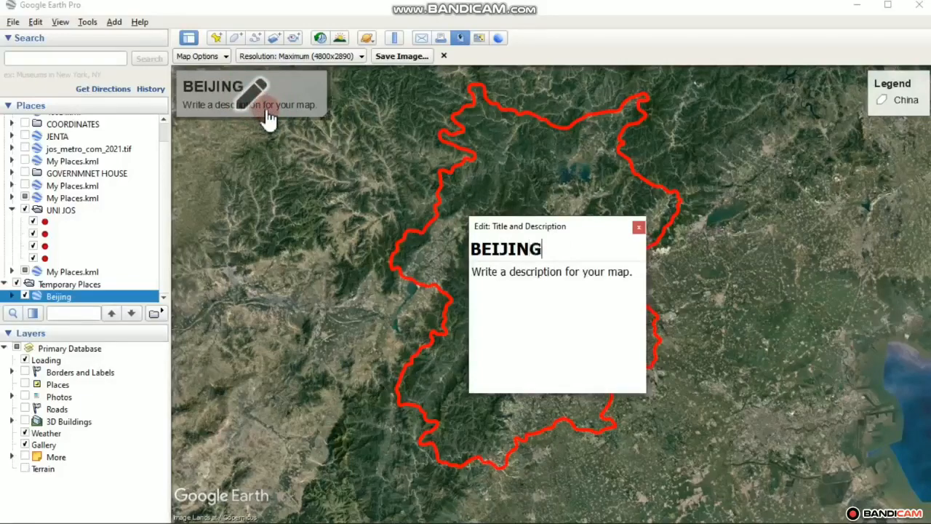
text( MUN)
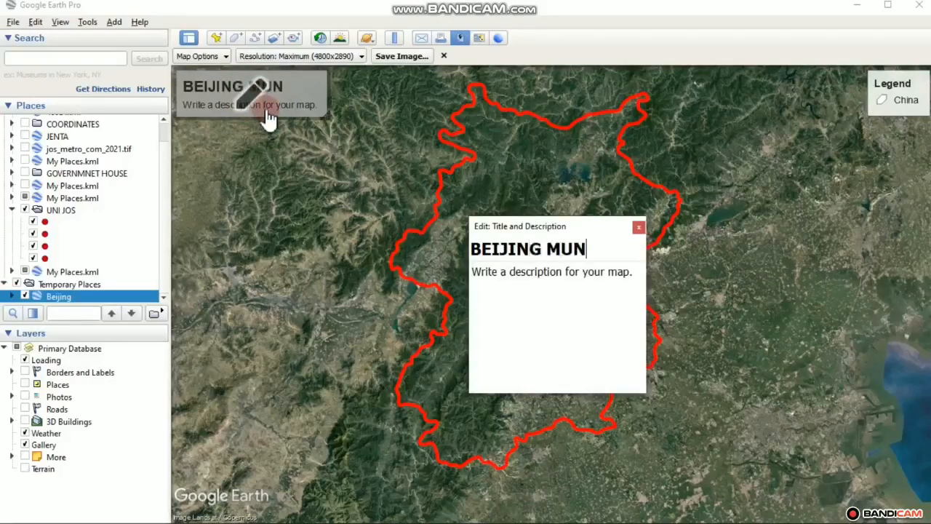
text(CIPALI)
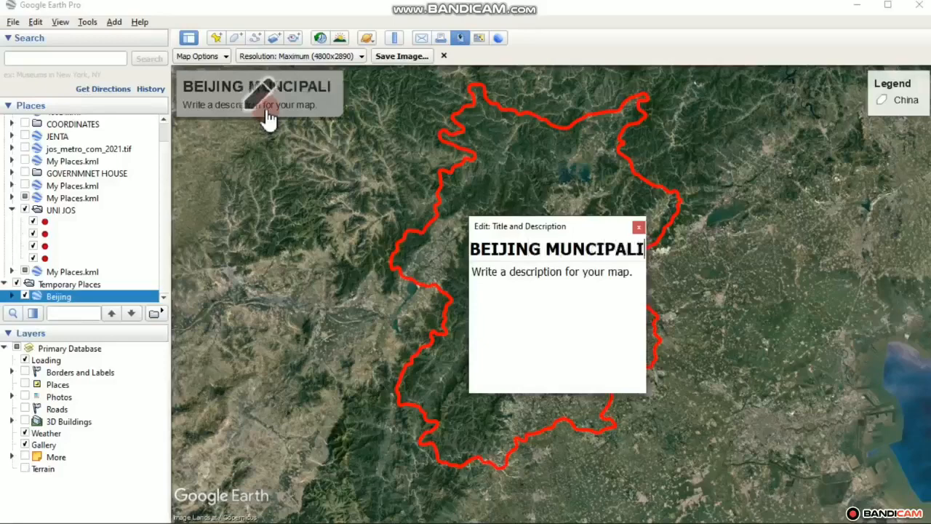
text(TY,)
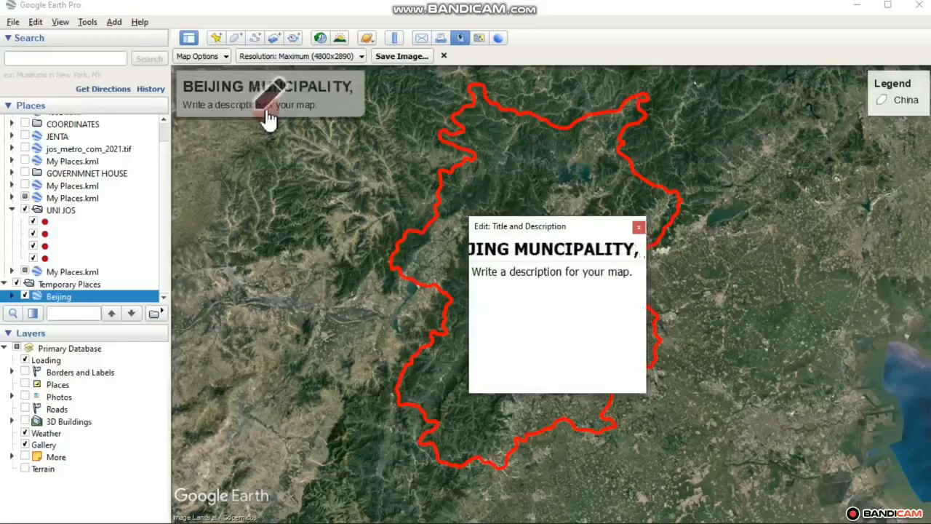
text( CHINA)
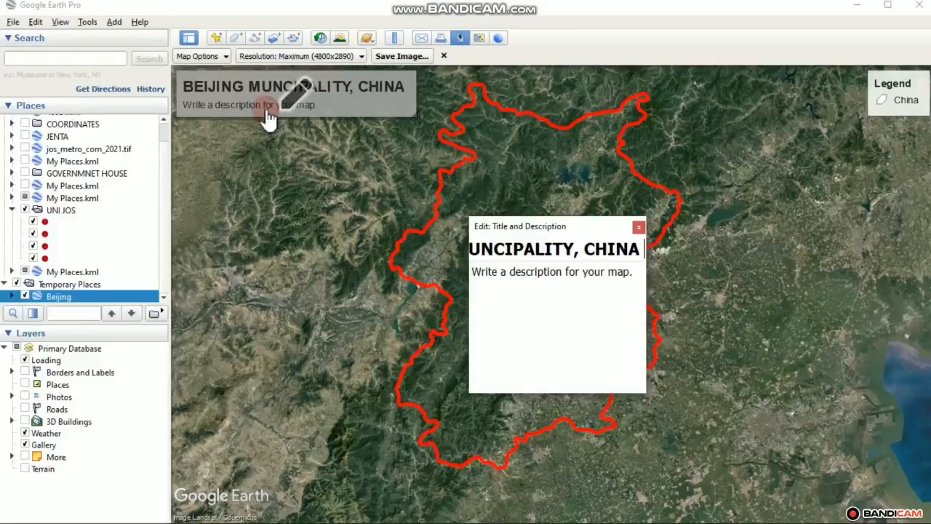
click(361, 195)
Step: Enable the Compass and Scale elements for the map
click(220, 58)
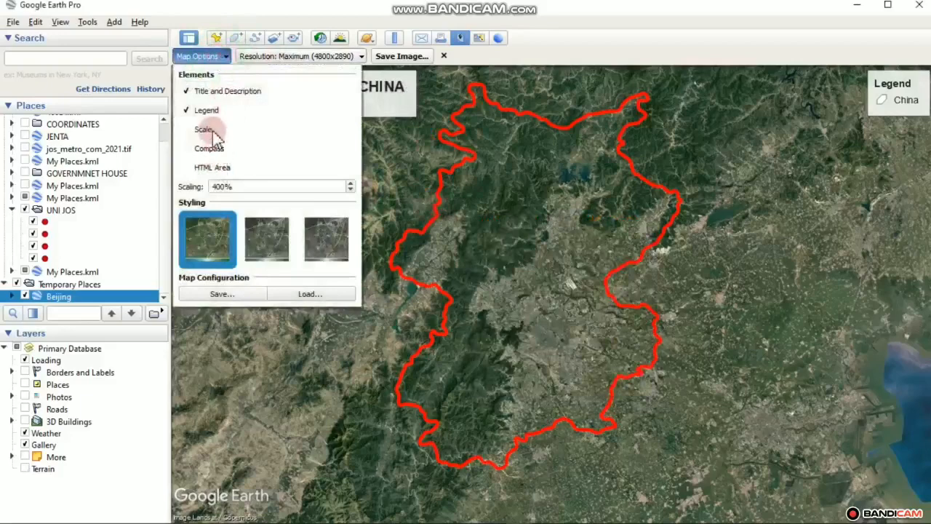
click(217, 149)
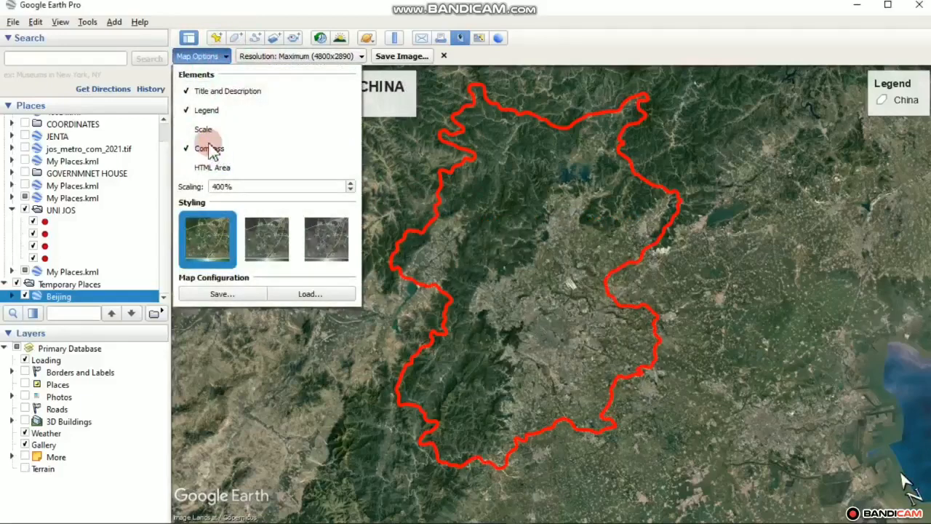
click(205, 130)
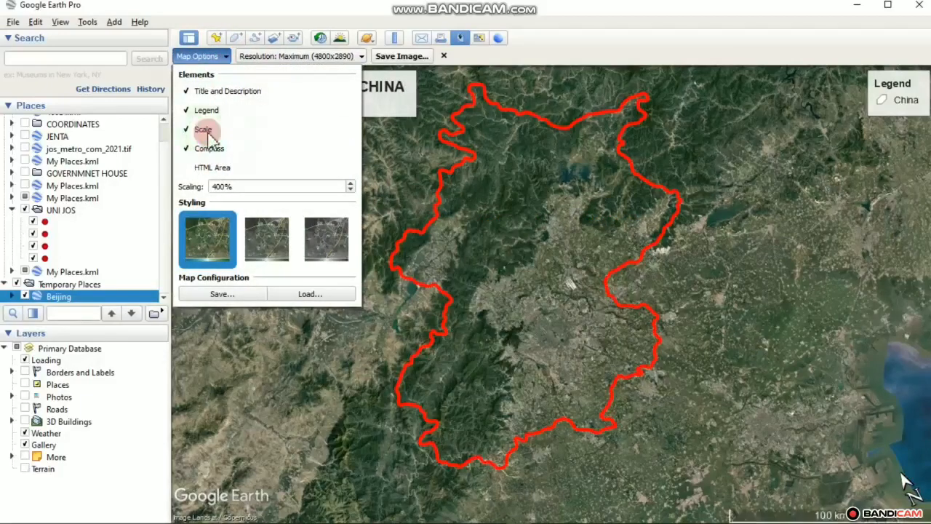
click(796, 296)
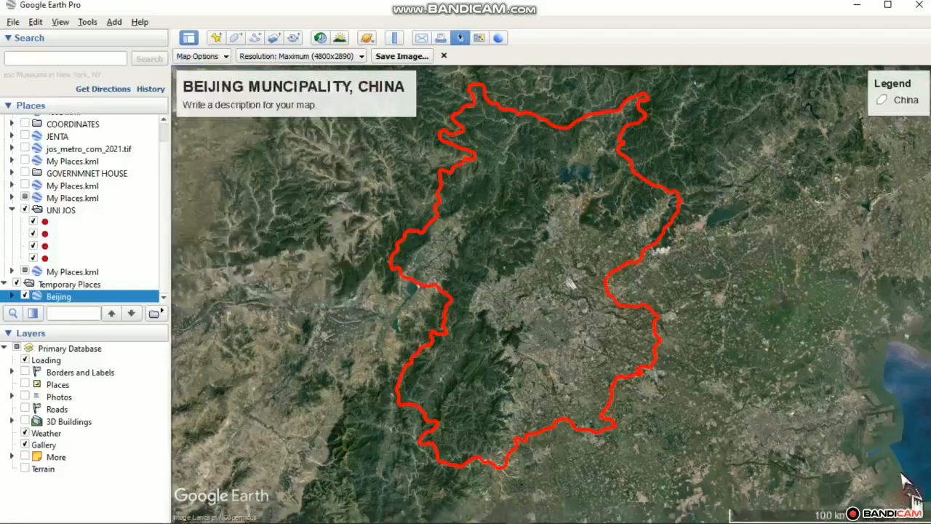
Step: Reset the view's tilt and compass, and reframe the whole Beijing boundary within the map layout
click(61, 22)
mouse_move(181, 264)
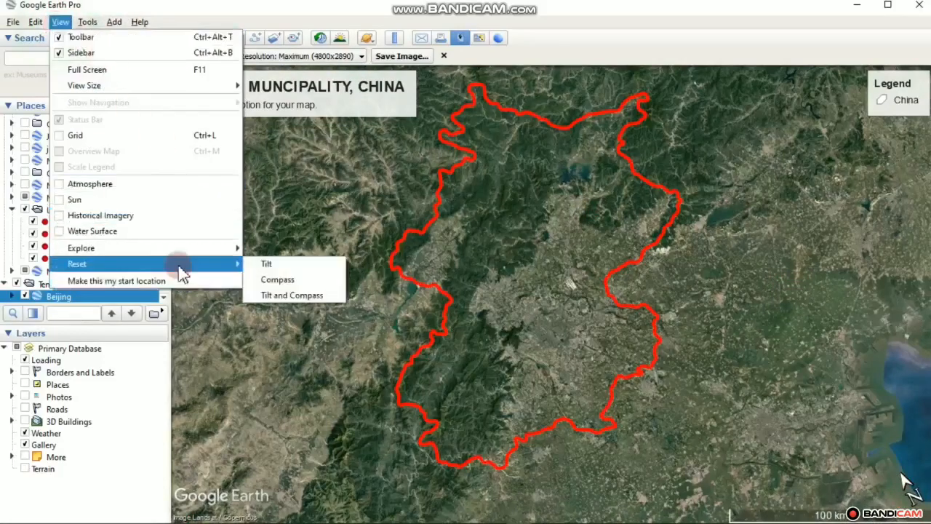
click(269, 297)
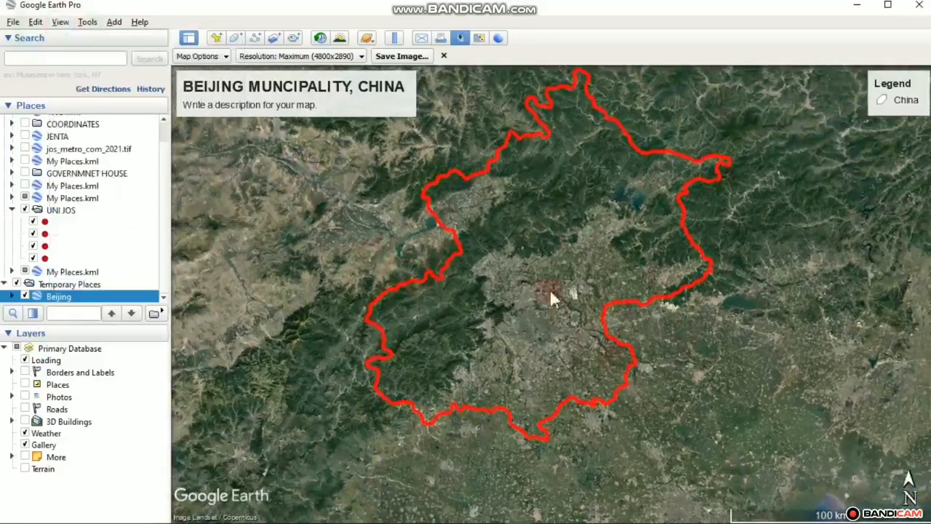
drag(544, 213, 546, 221)
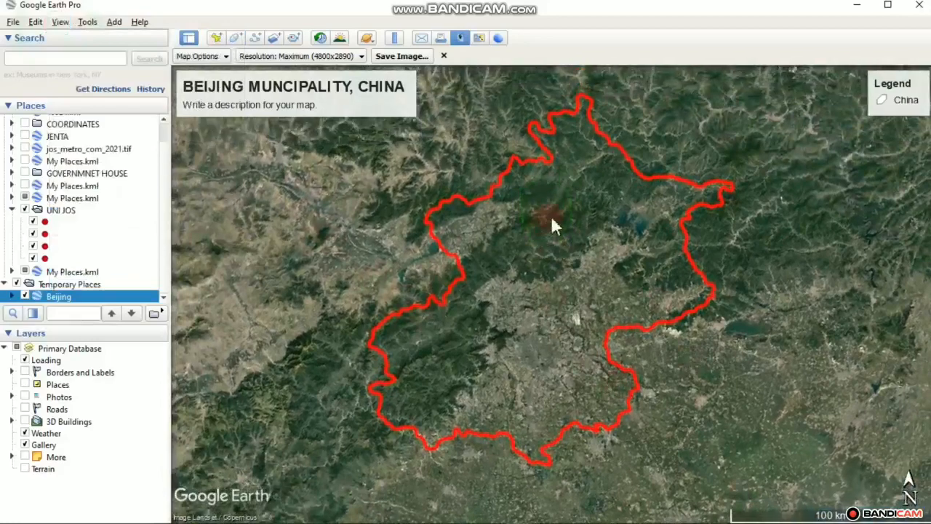
scroll(551, 218, up, 2)
scroll(551, 218, down, 2)
click(549, 225)
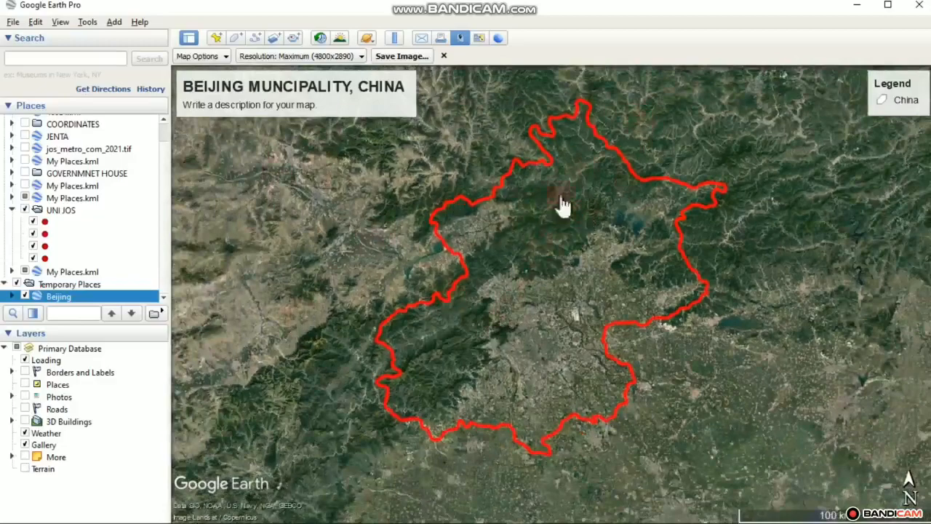
Step: Keep the Maximum (4800x2890) resolution and set the map description to "LOCATIONAL MAP OF BEIJING MUNICIPALITY, CHINA"
click(360, 56)
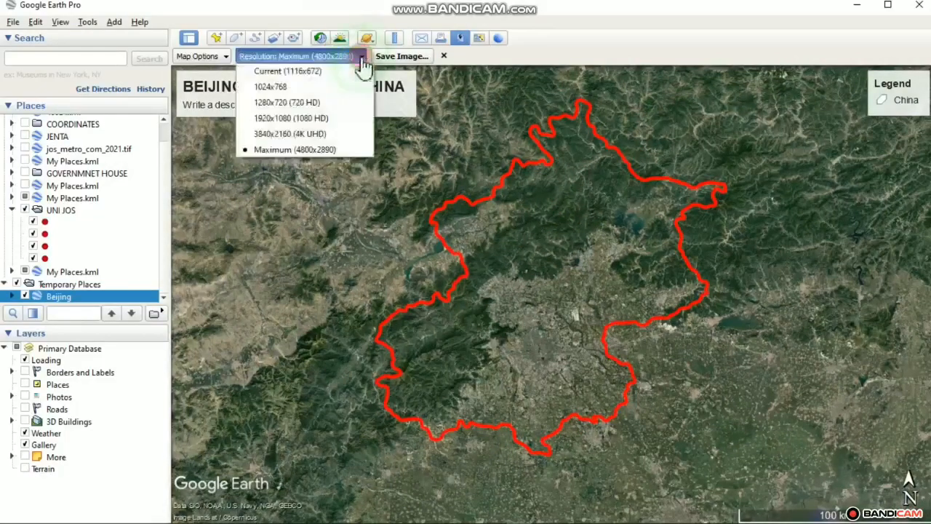
click(339, 161)
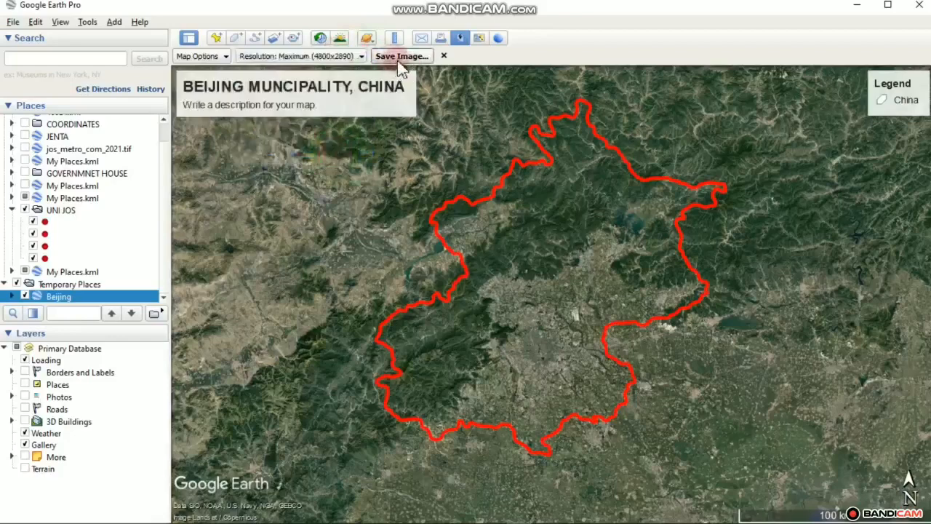
click(312, 116)
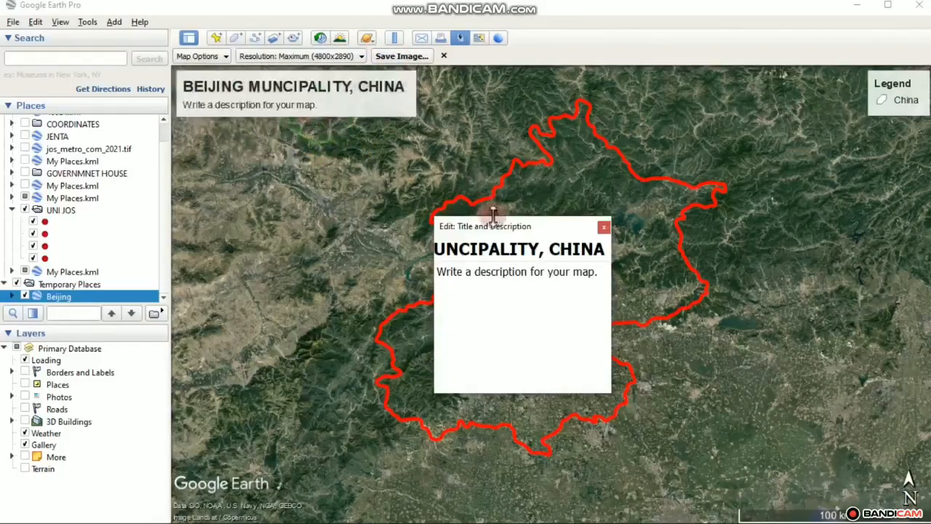
click(532, 287)
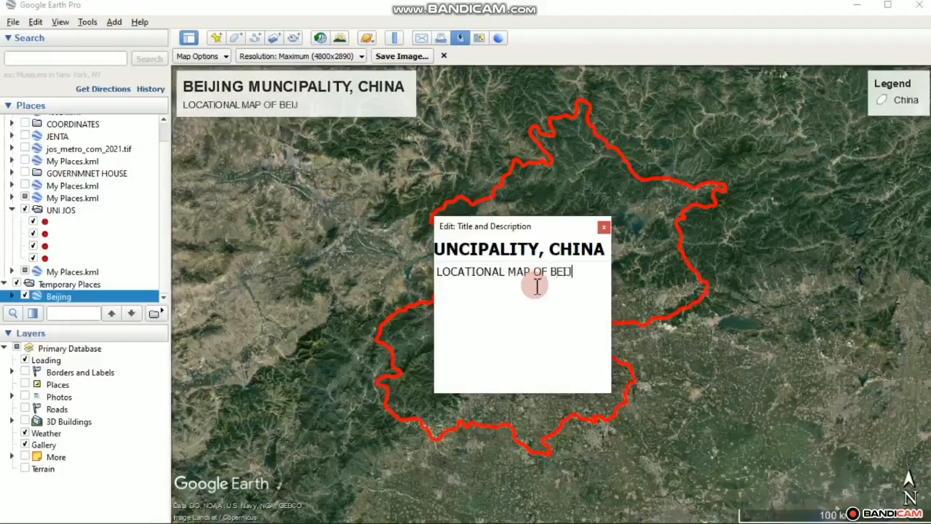
text(MUNICIPALITY, C)
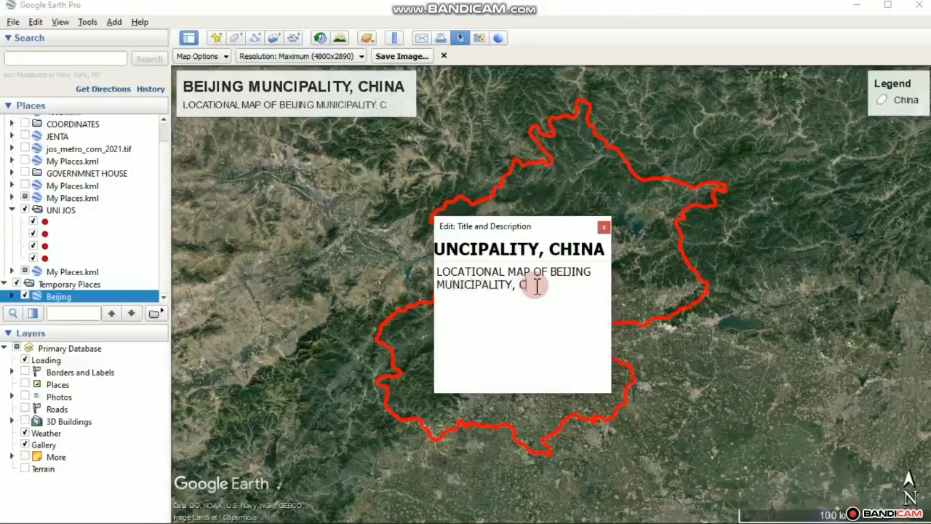
text(HINA)
key(Return)
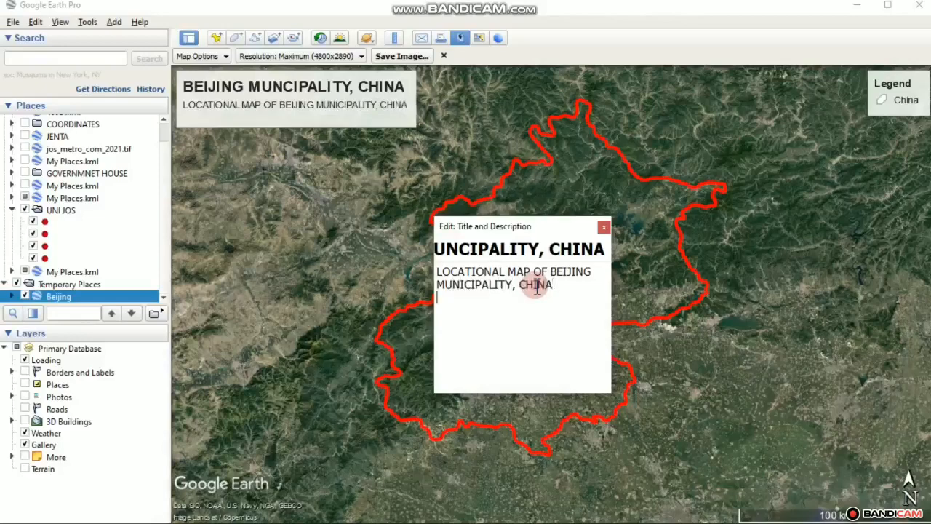
click(701, 142)
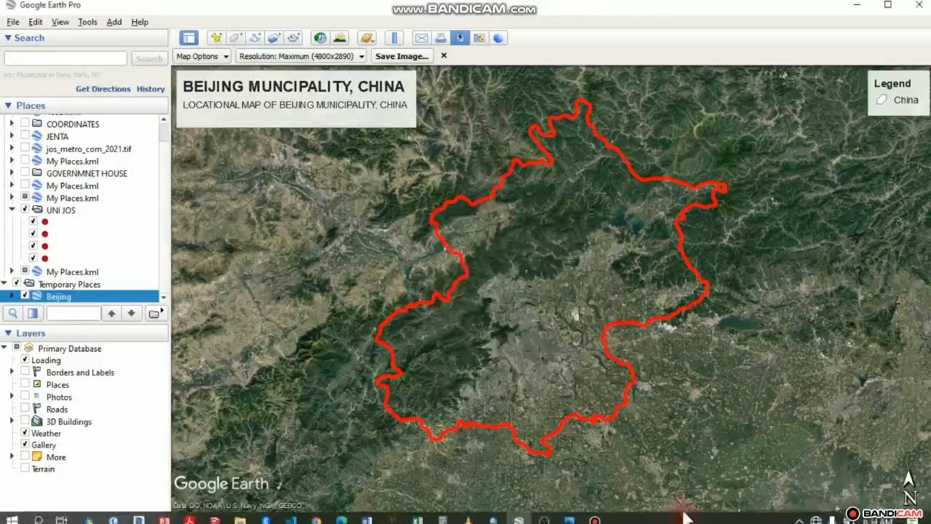
Step: Save the map as a JPEG image named CHINA BEIJING in the DATA folder of CHINA ADMIN
click(399, 61)
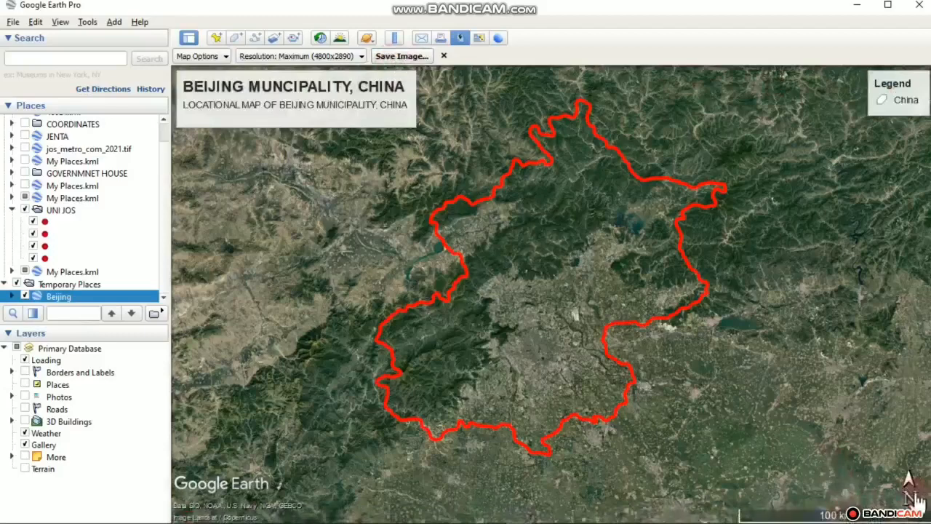
click(403, 57)
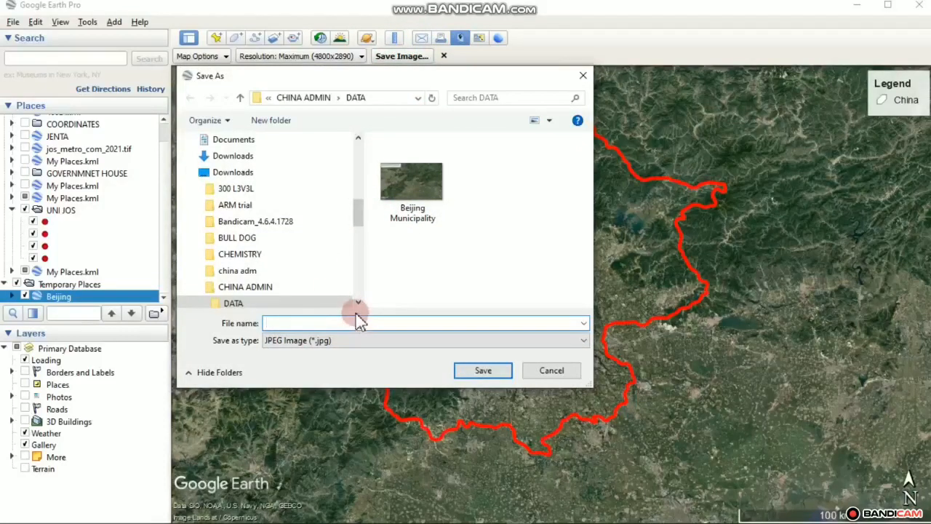
text(CH)
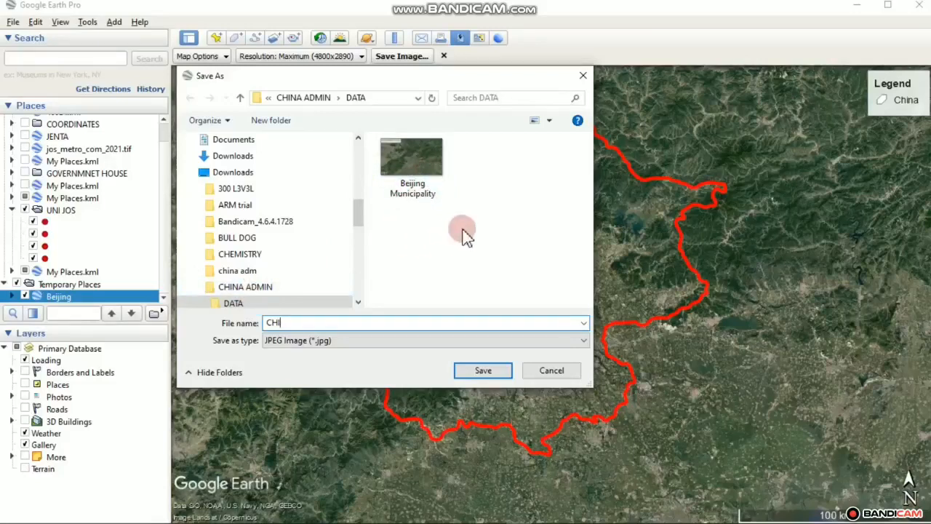
text(NA BEIJING)
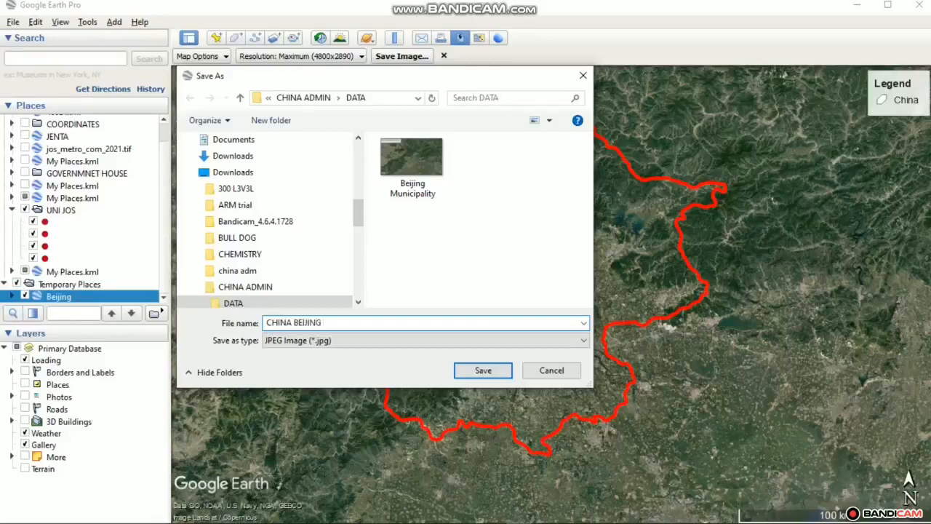
click(482, 372)
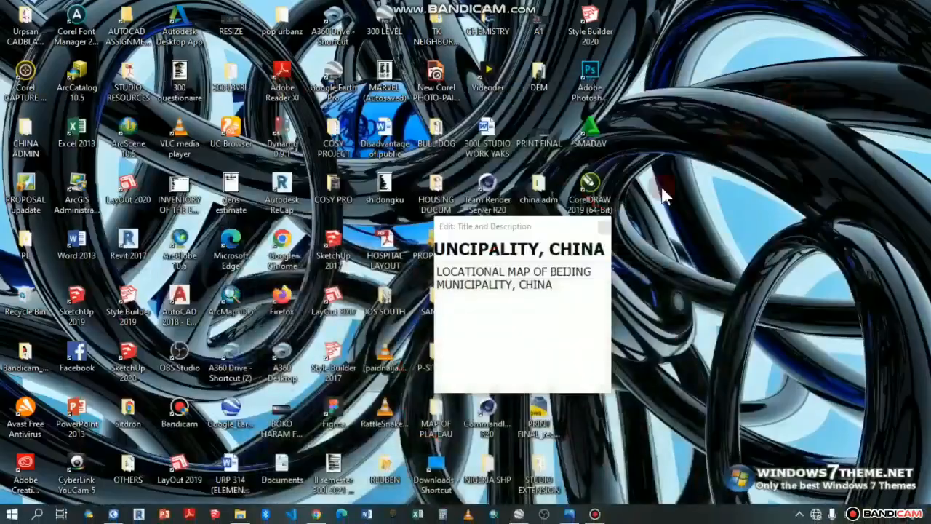
Step: Close the leftover Title and Description editor and move the CHINA ADMIN folder next to ARM trial on the desktop
click(606, 226)
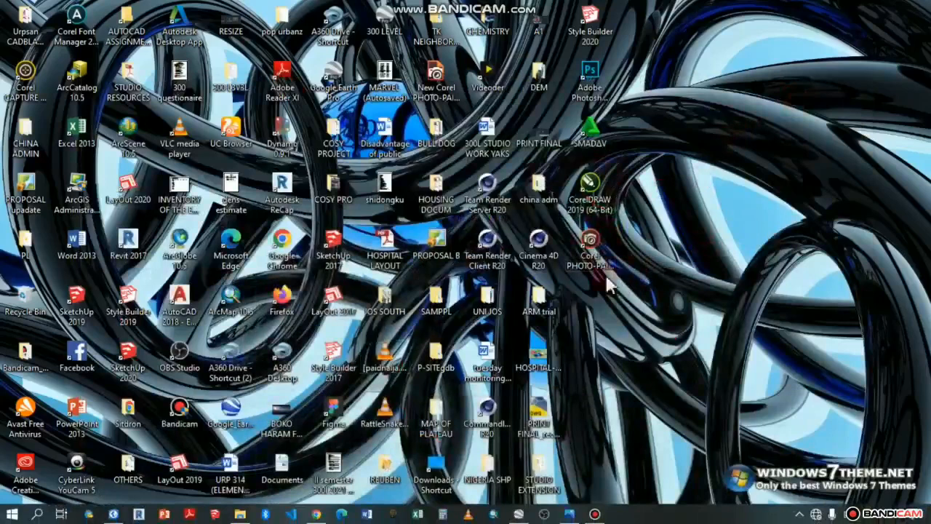
click(543, 194)
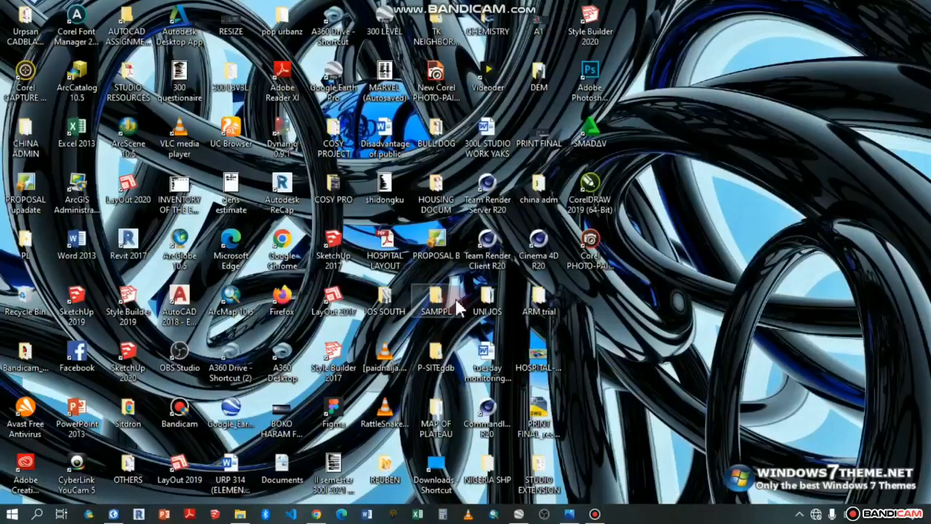
drag(462, 302, 676, 262)
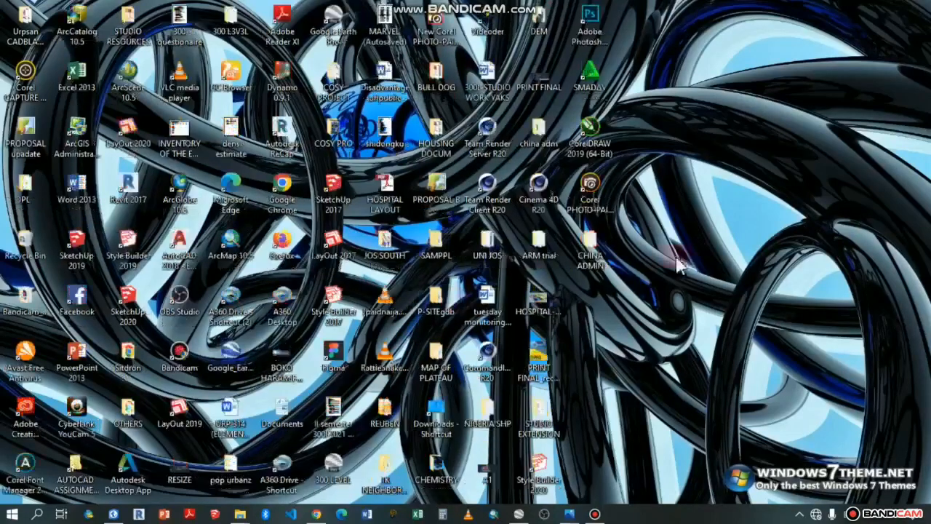
Step: Open the saved CHINA BEIJING image from the DATA folder inside the CHINA ADMIN folder on the desktop
double_click(598, 267)
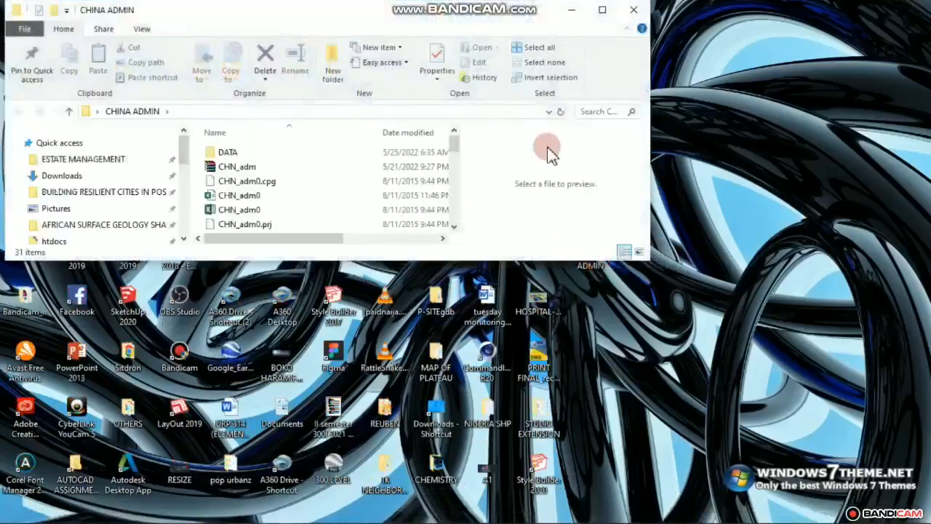
click(602, 12)
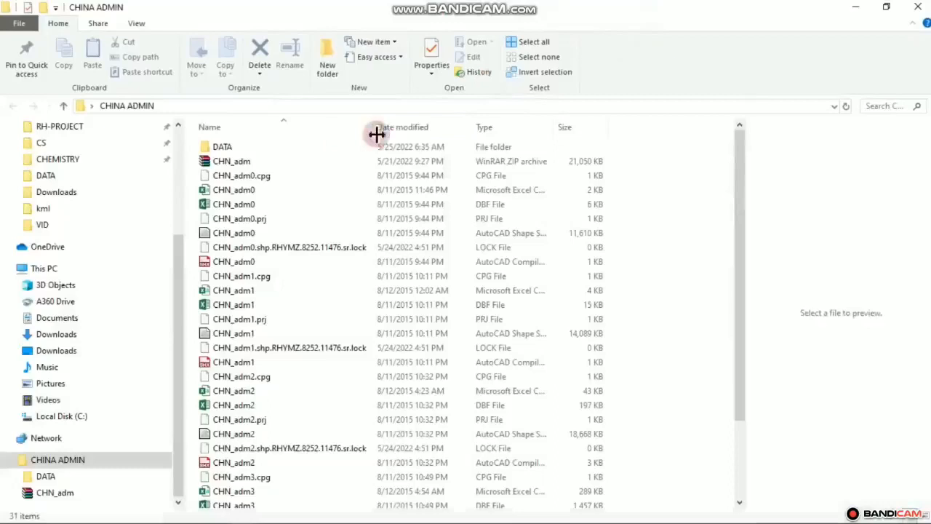
click(241, 150)
double_click(242, 154)
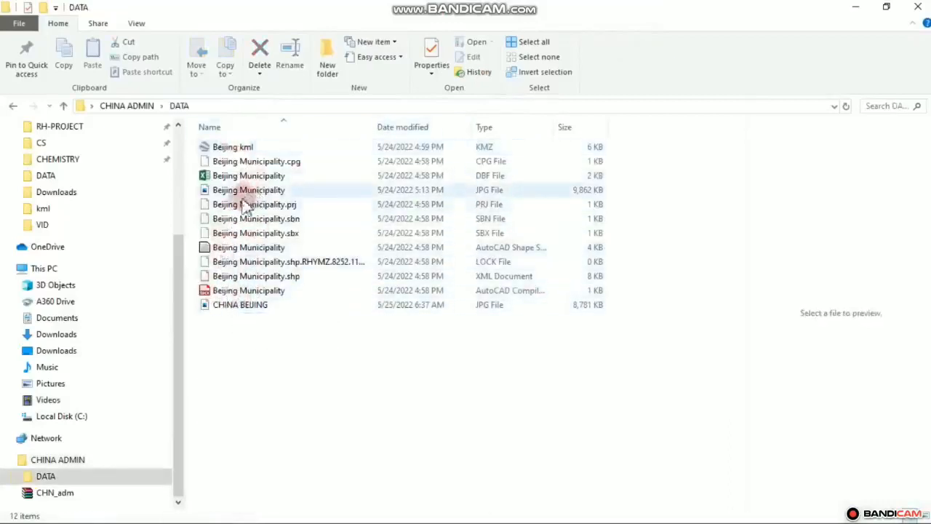
click(248, 310)
right_click(244, 306)
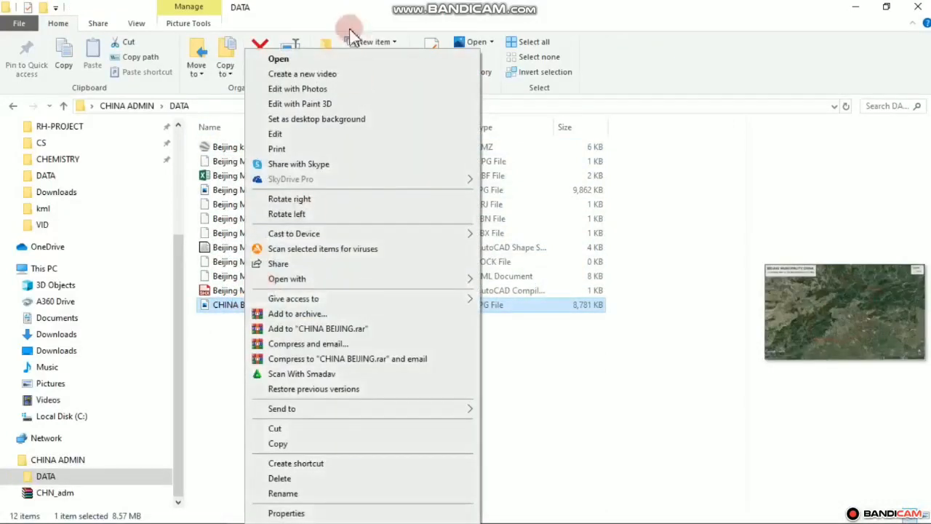
click(310, 58)
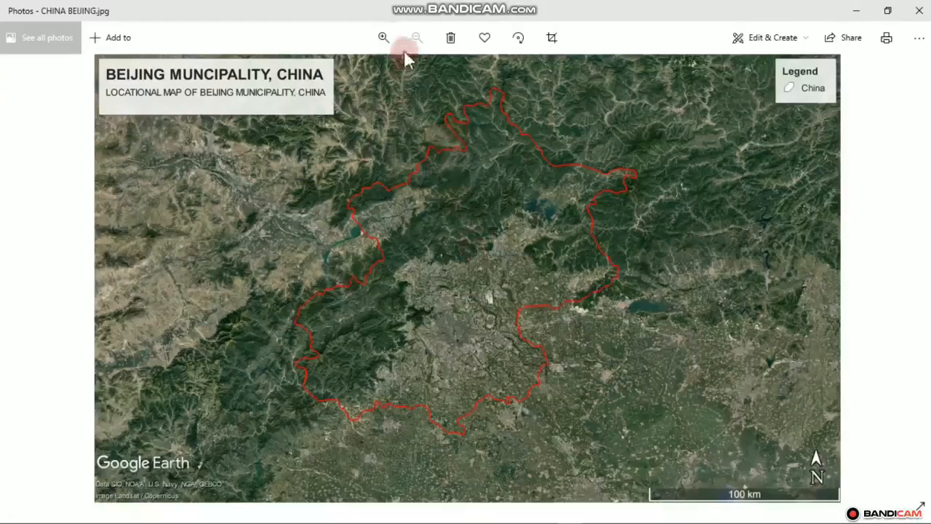
Step: Examine the Beijing boundary and imagery detail up close, return to the whole map, and minimize the image and folder windows
click(382, 38)
click(382, 38)
click(381, 38)
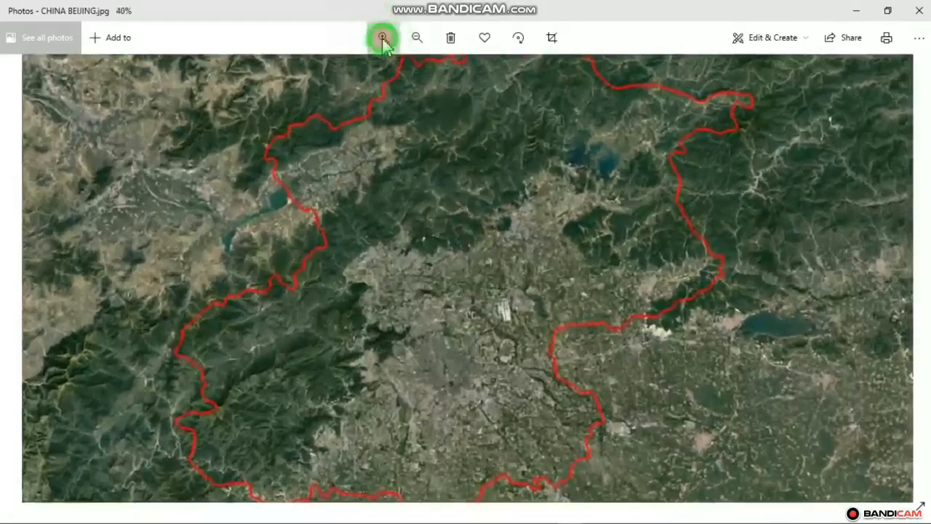
click(382, 38)
click(382, 37)
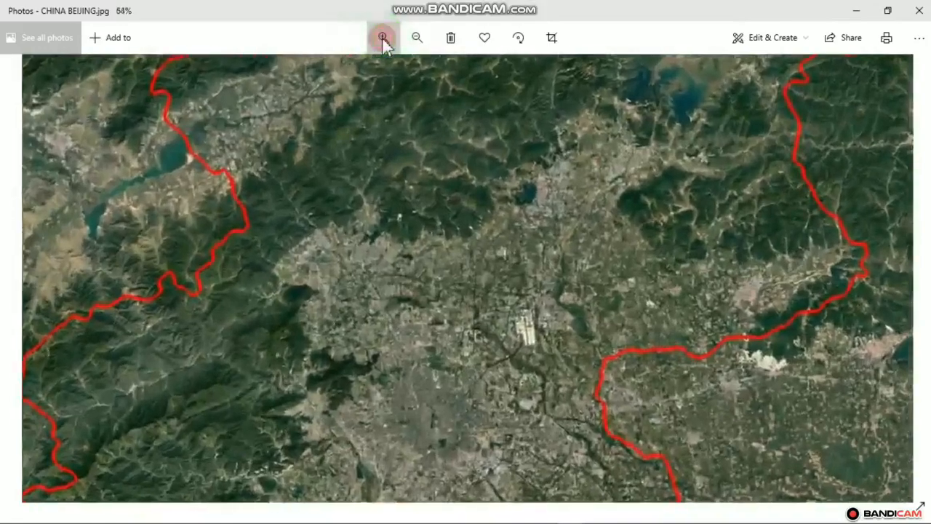
click(426, 38)
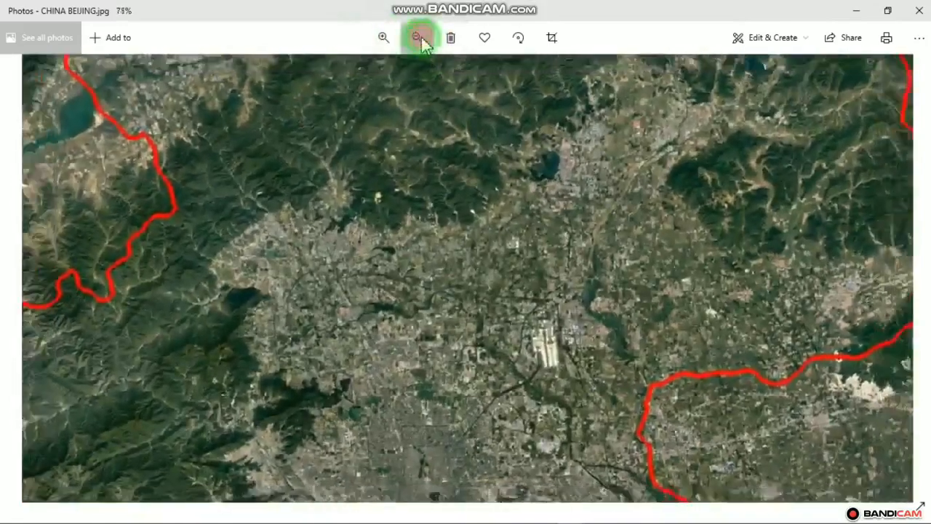
click(423, 39)
click(423, 39)
click(423, 39)
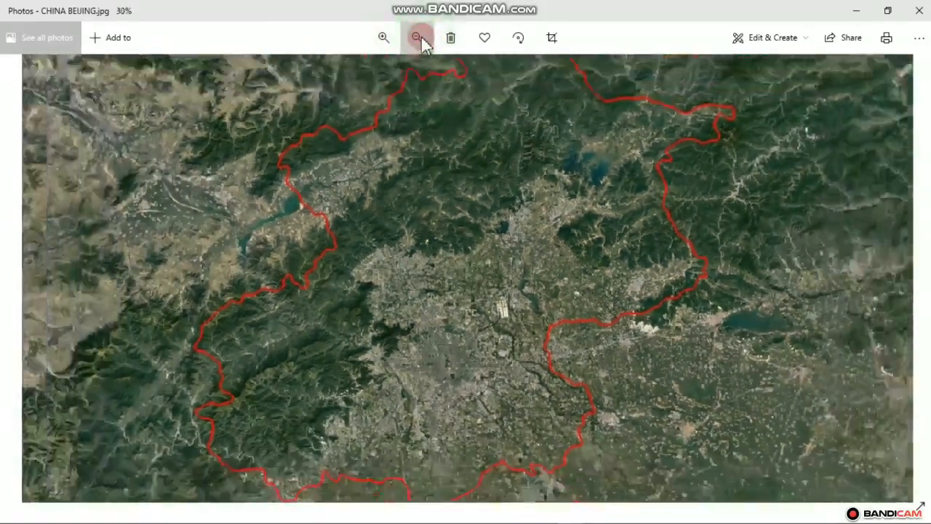
click(423, 38)
click(423, 39)
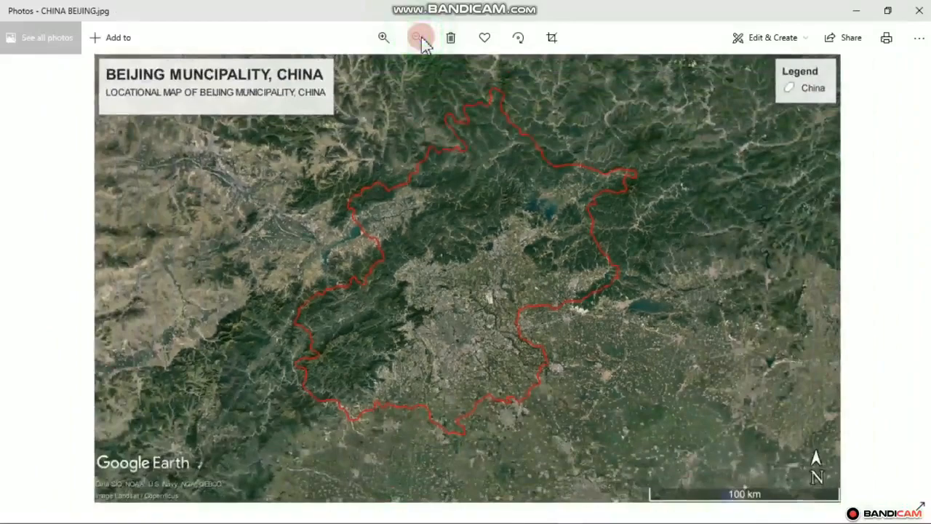
click(858, 15)
click(854, 12)
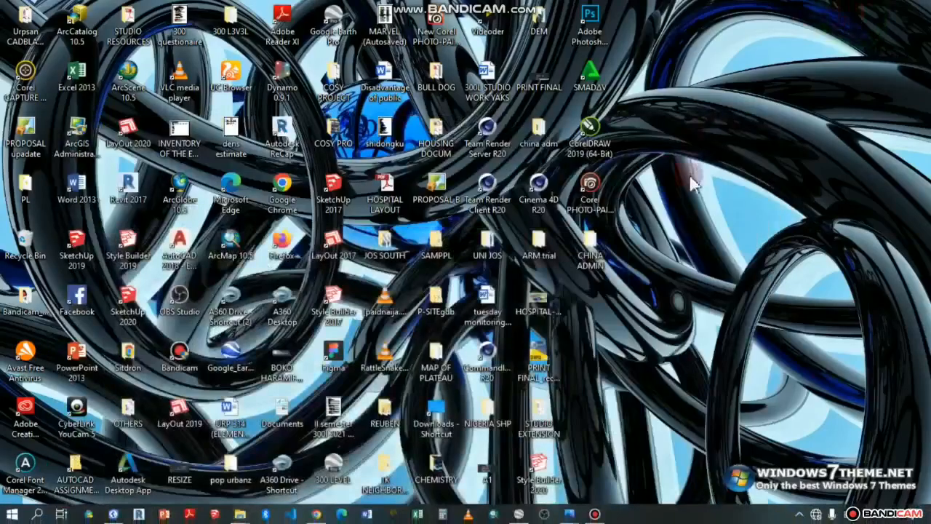